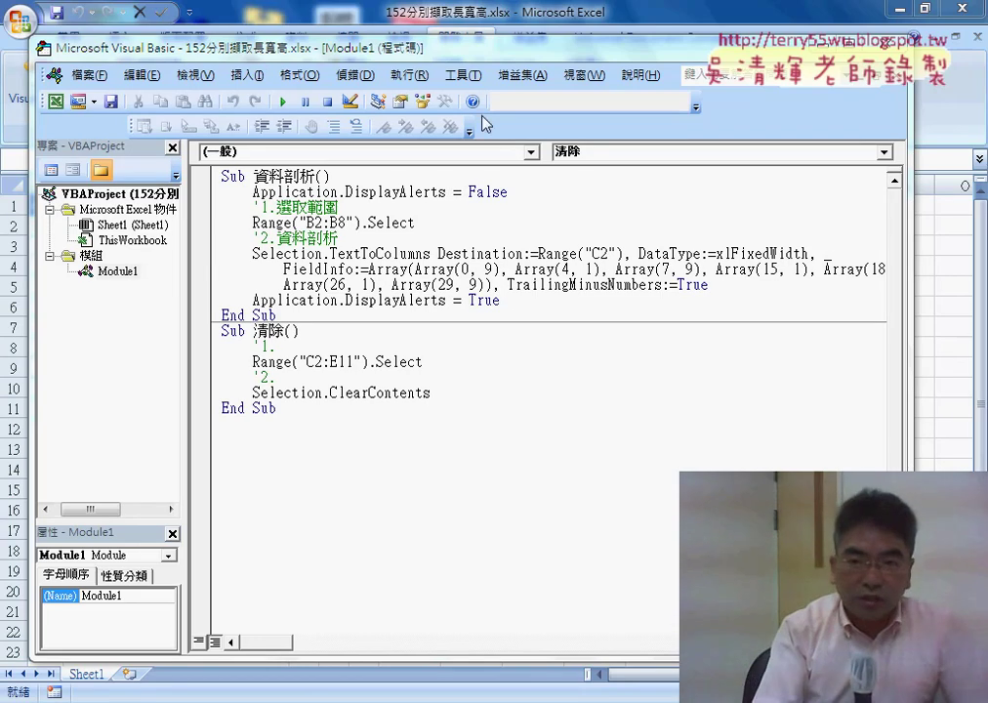
Step: Open Excel help's 2007 developer reference and browse the Excel object model reference list
click(474, 103)
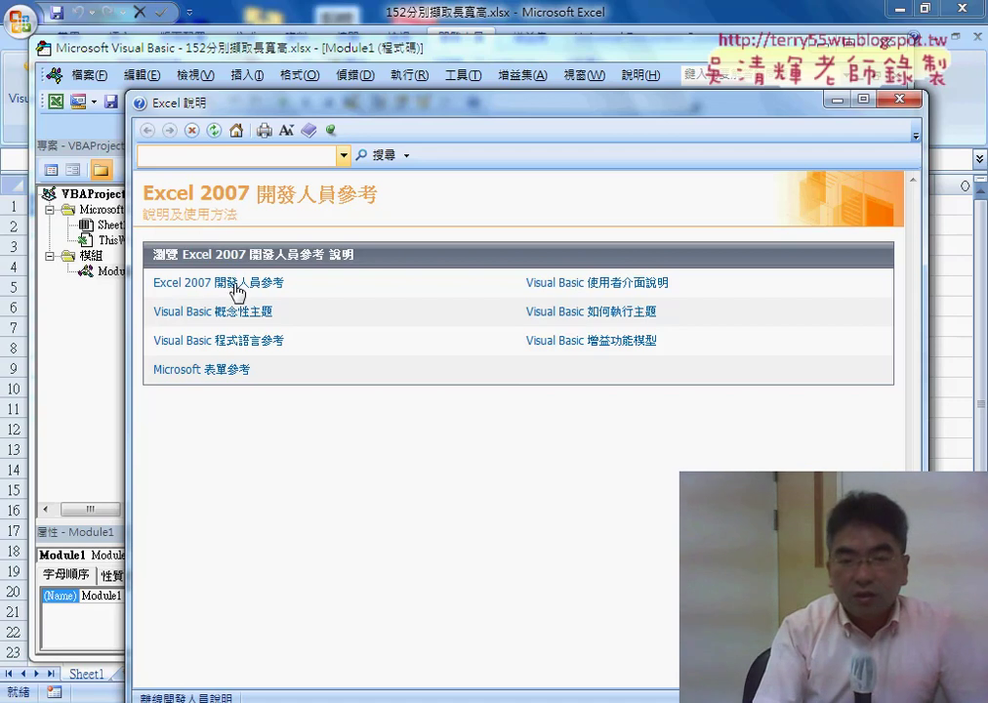
click(237, 284)
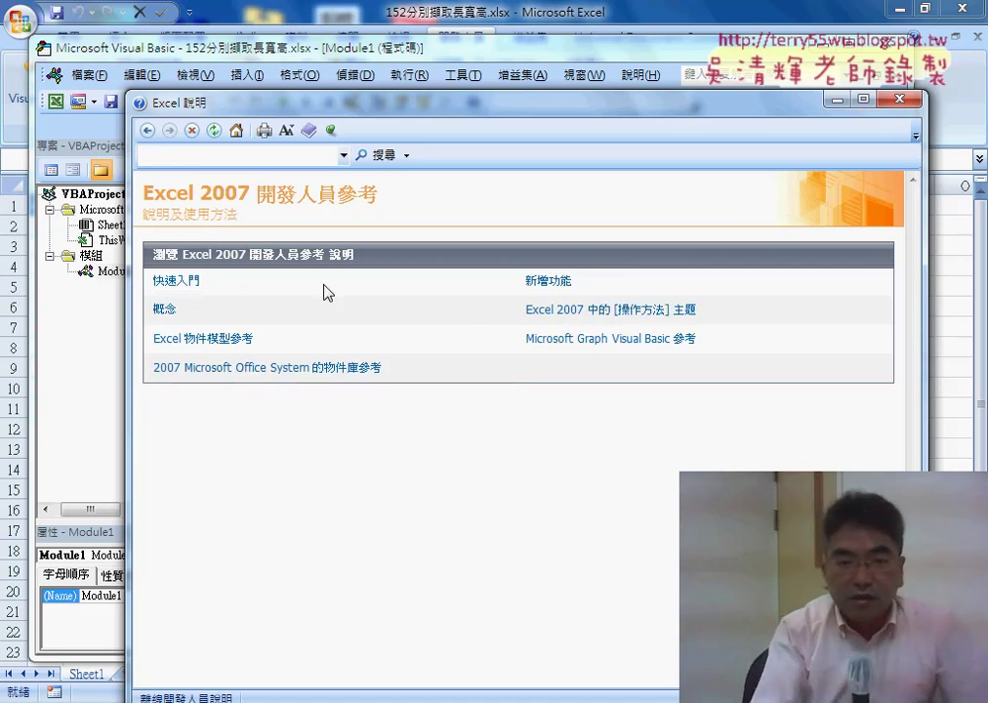
click(220, 341)
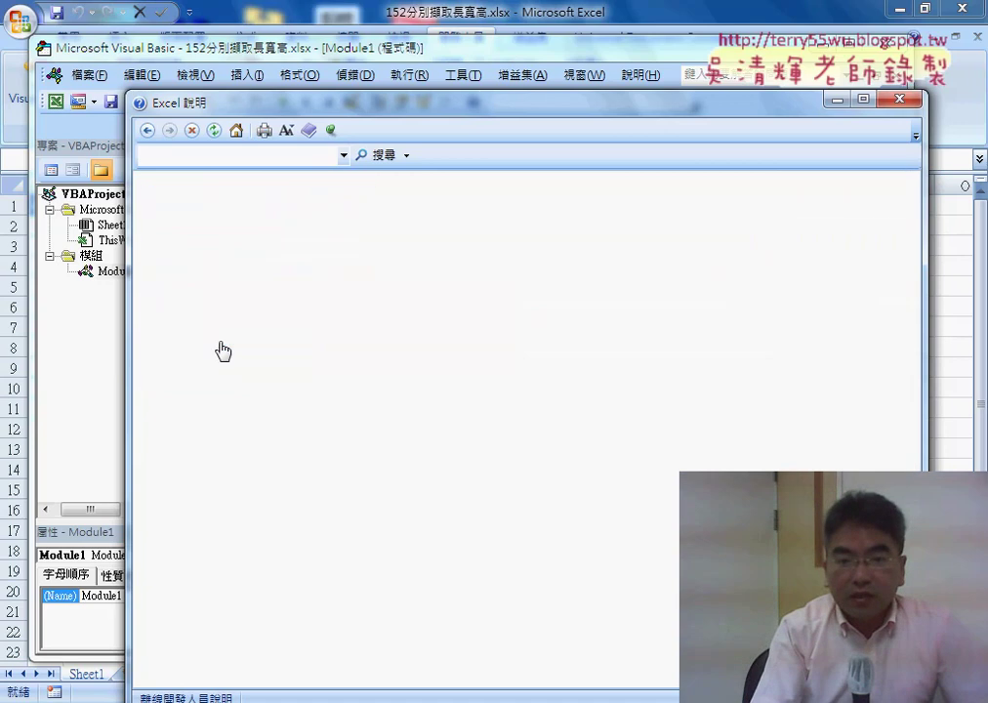
scroll(452, 483, down, 3)
scroll(452, 484, down, 2)
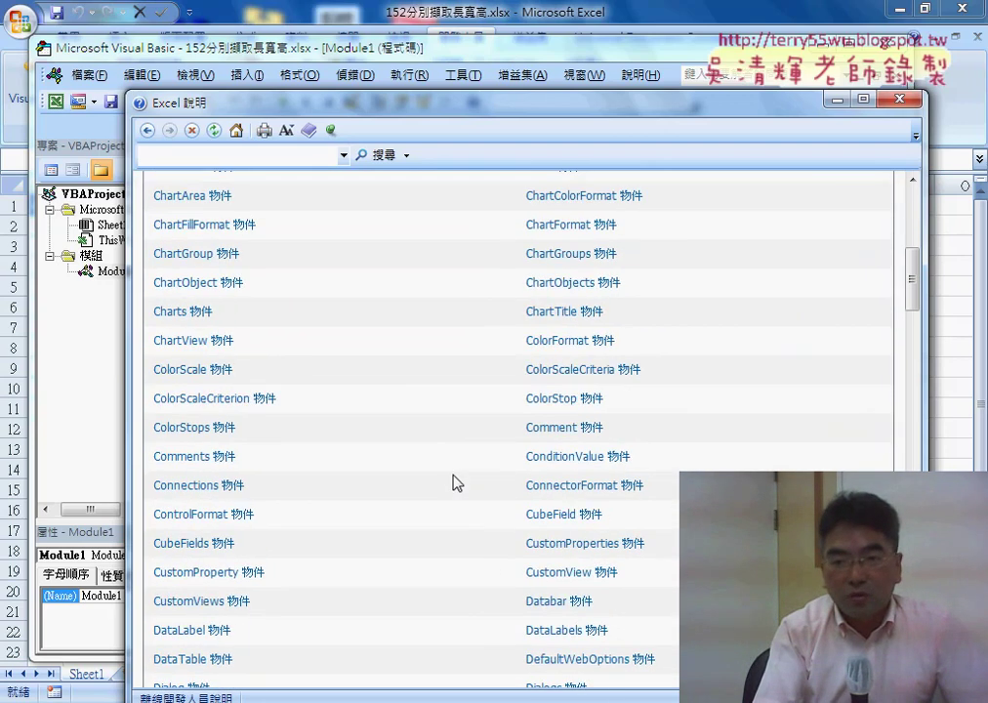
scroll(454, 482, up, 4)
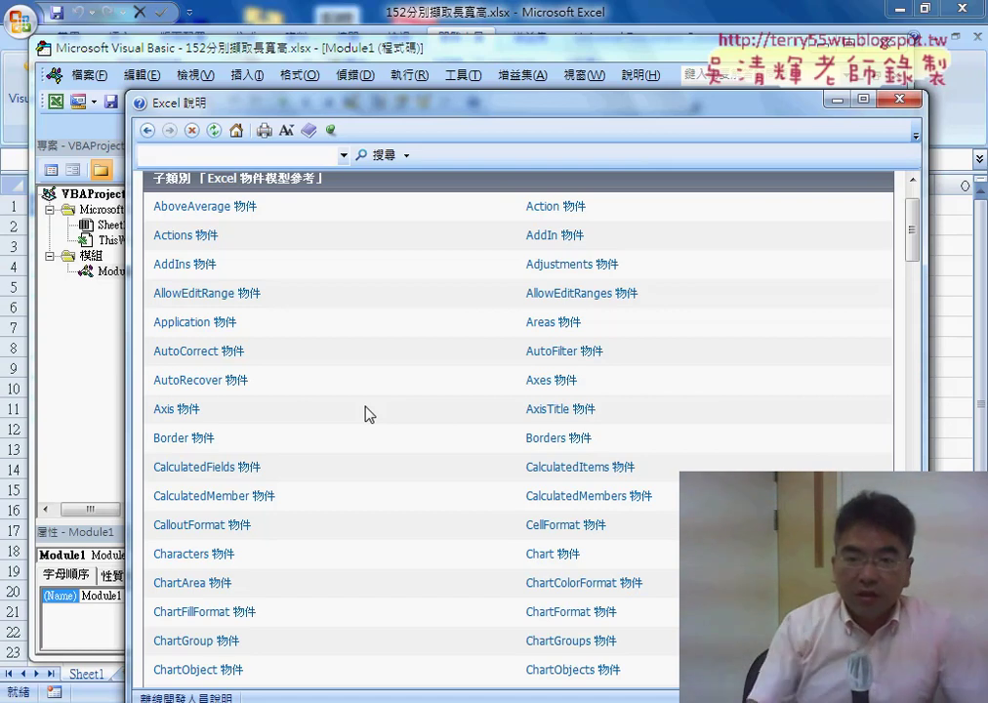
Step: Open the Application object's members page and browse its methods table
click(222, 323)
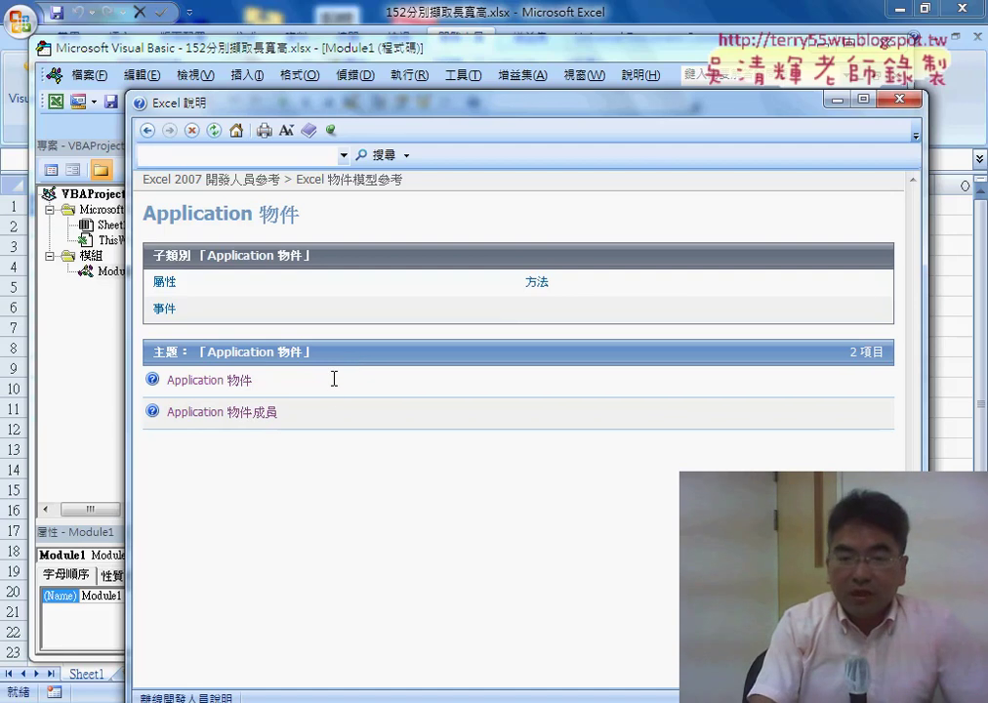
click(254, 422)
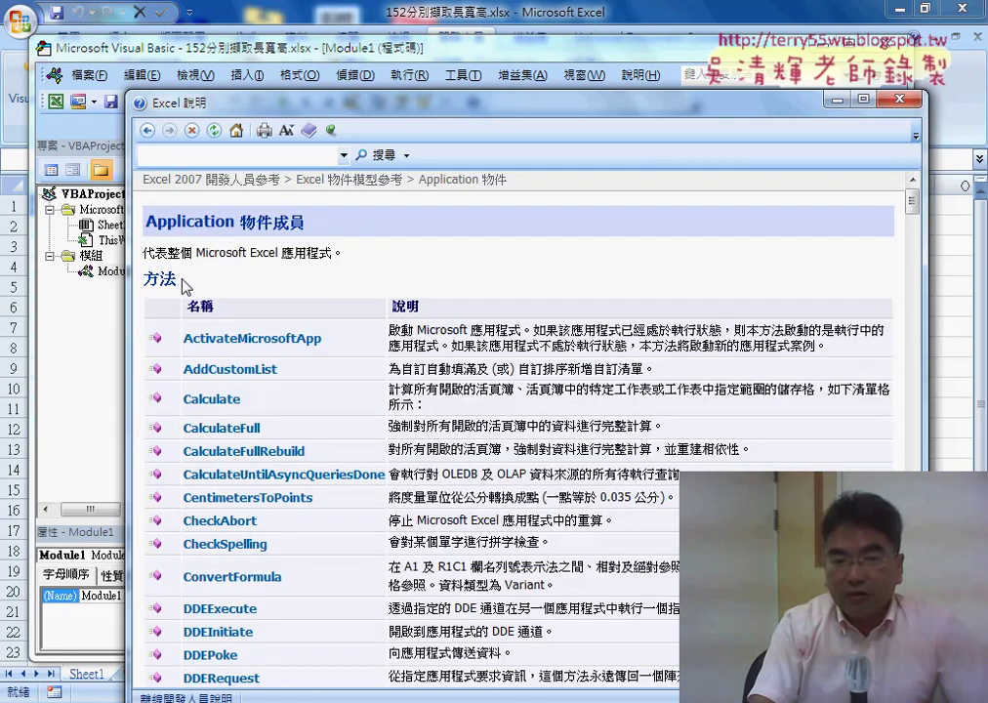
scroll(281, 358, down, 1)
scroll(281, 358, down, 3)
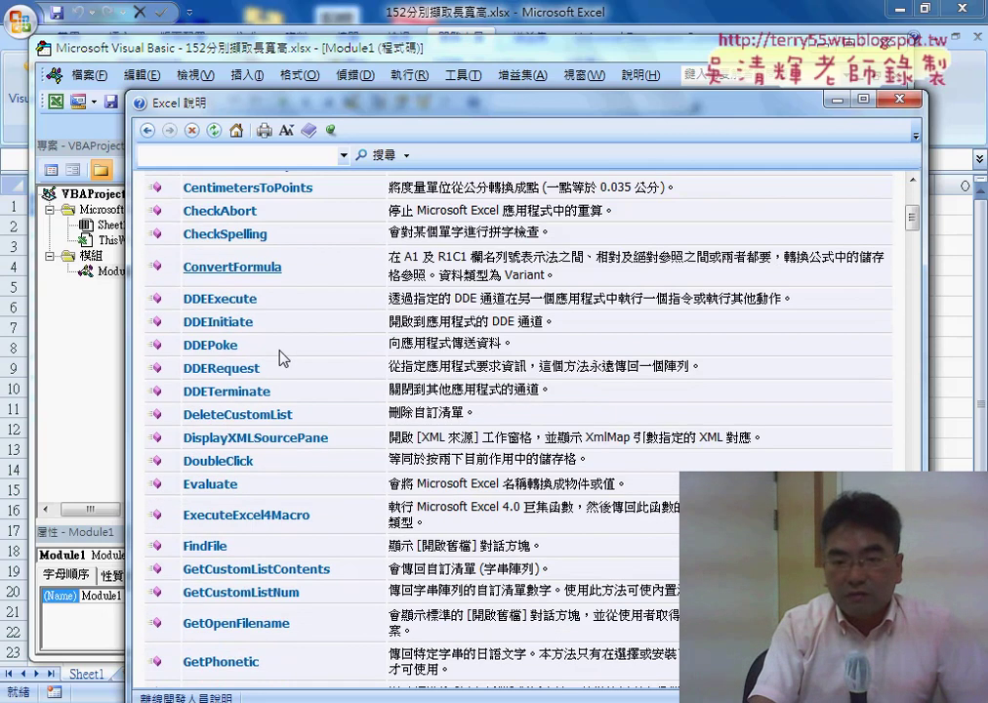
scroll(281, 359, down, 3)
scroll(282, 359, down, 3)
scroll(281, 358, down, 6)
scroll(282, 358, down, 5)
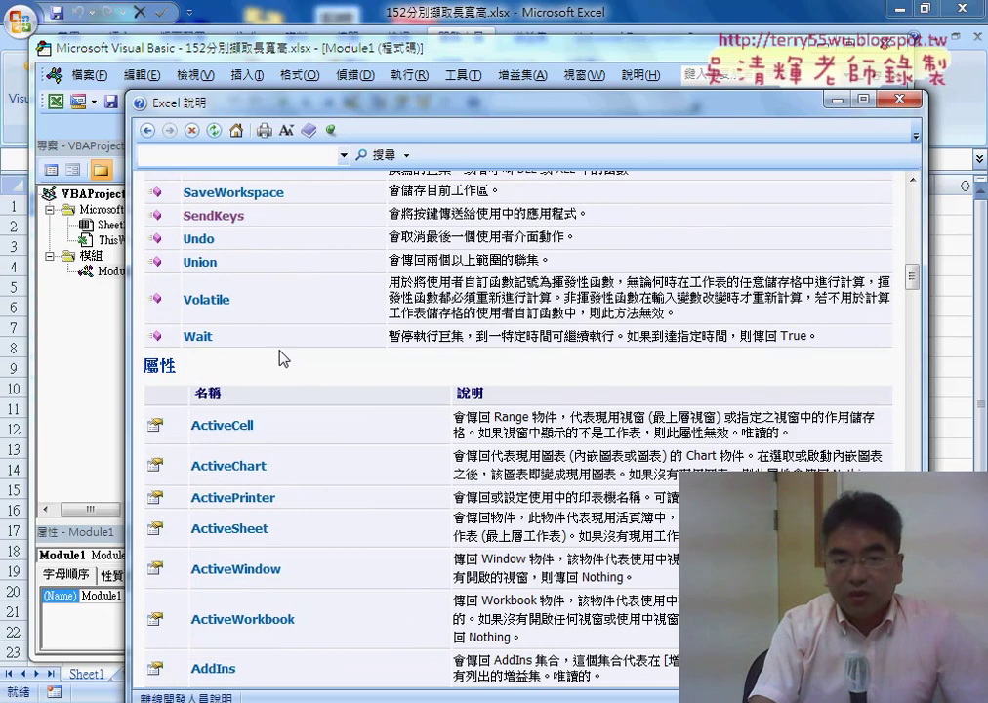
drag(185, 367, 151, 369)
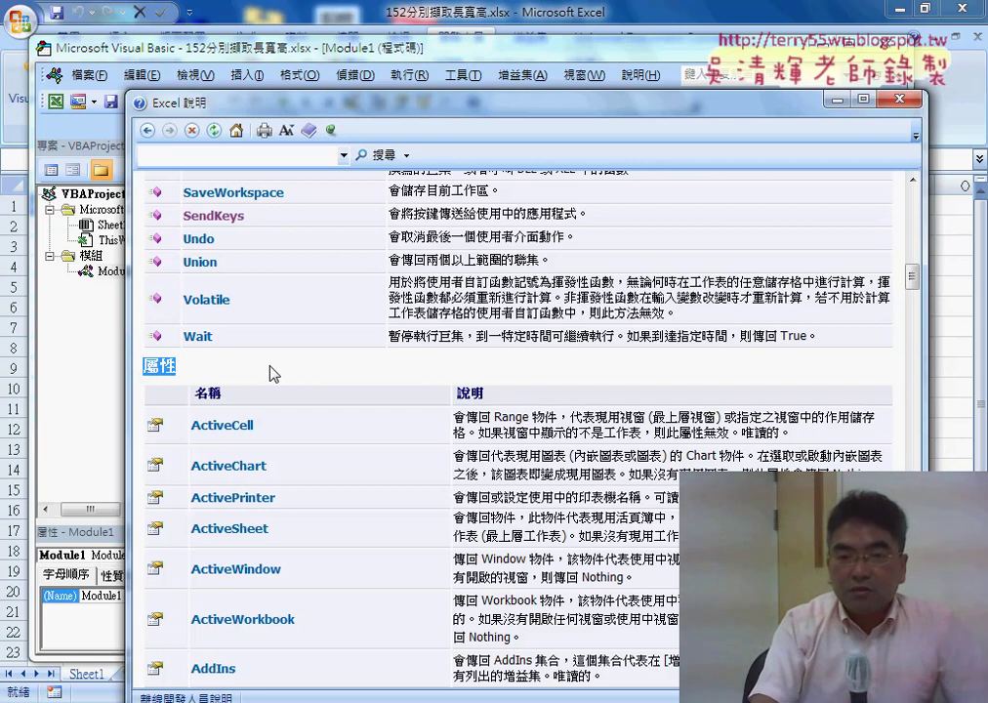
scroll(273, 374, up, 1)
scroll(273, 374, up, 2)
scroll(273, 374, up, 3)
scroll(273, 374, up, 4)
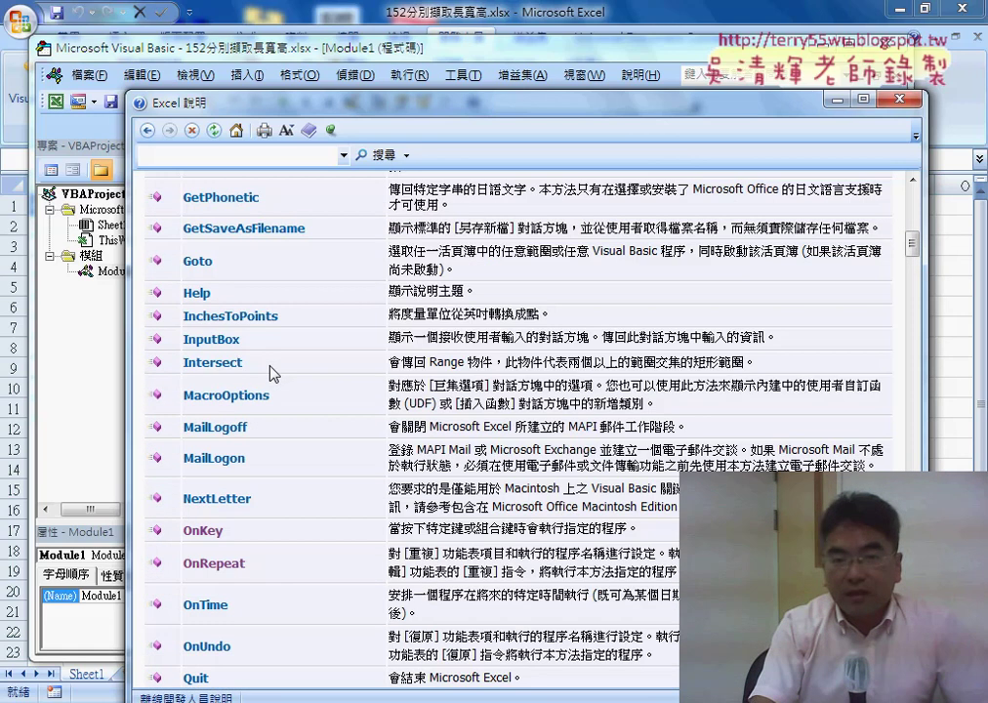
scroll(273, 374, up, 3)
scroll(273, 374, up, 4)
scroll(273, 374, up, 4)
scroll(273, 374, up, 4)
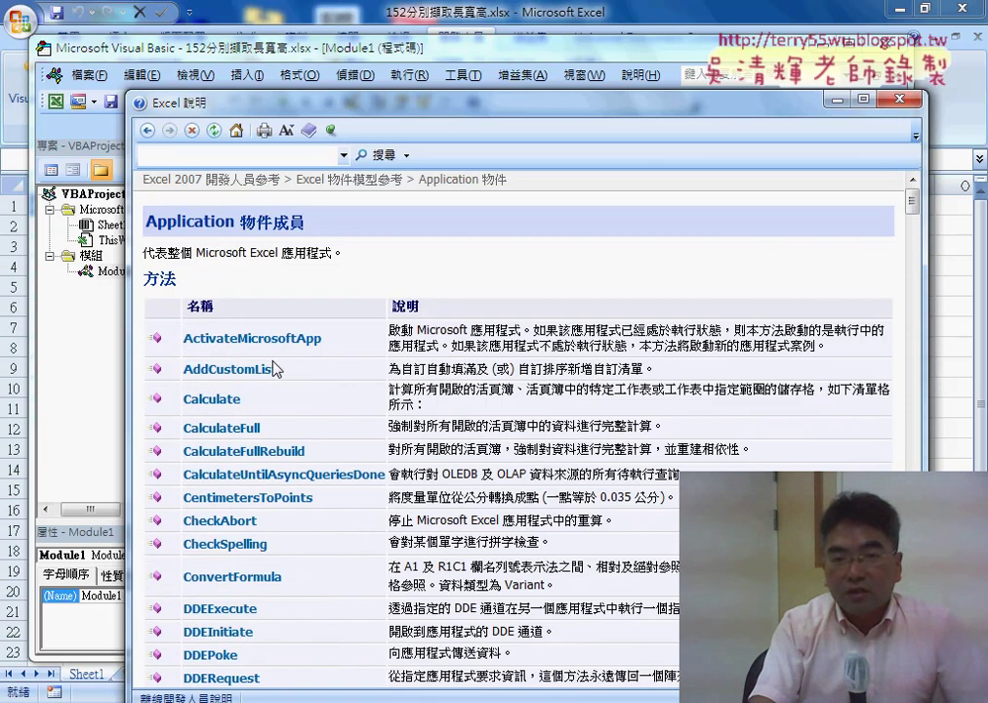
Step: Highlight the Application object's description sentence and the SendKeys method's description
drag(147, 251, 339, 248)
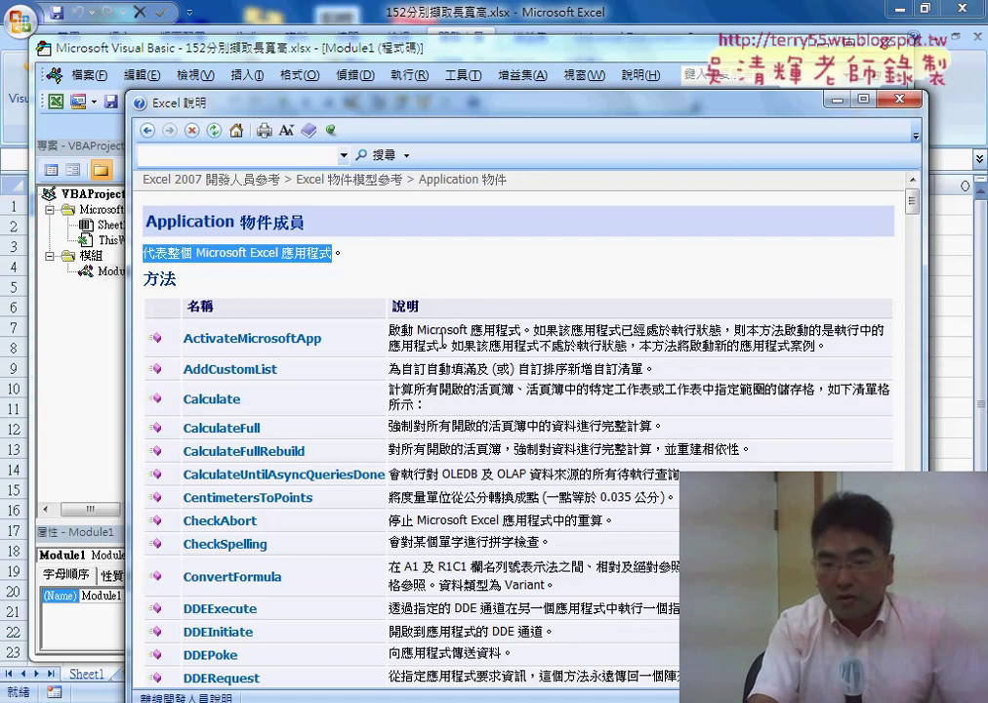
scroll(425, 408, down, 3)
scroll(435, 404, down, 3)
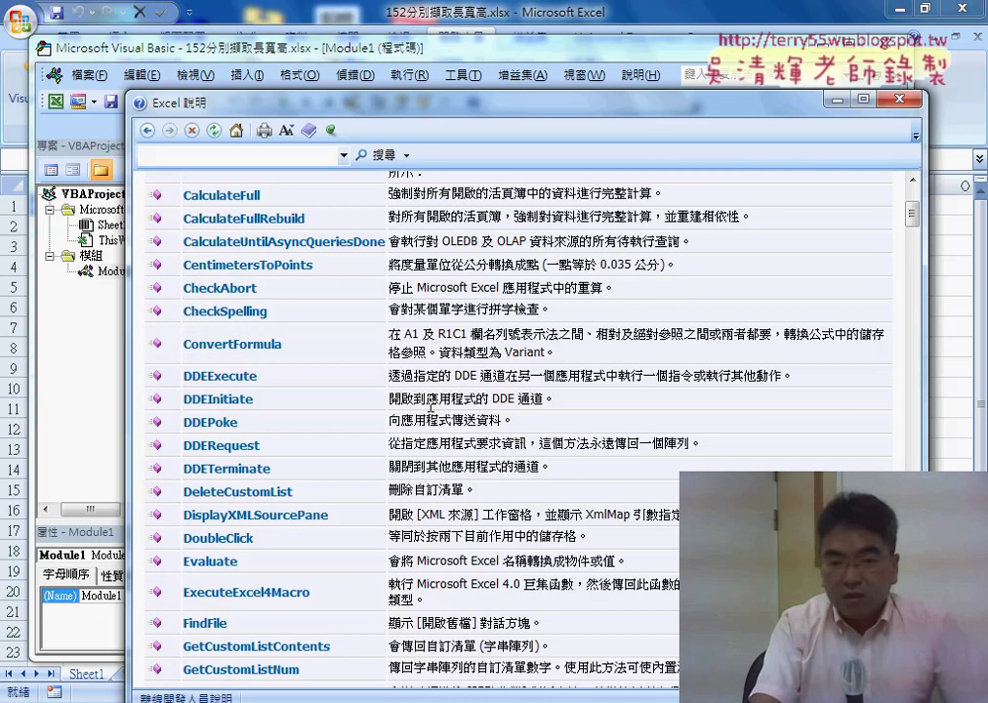
scroll(449, 399, down, 2)
scroll(471, 387, down, 4)
scroll(471, 387, down, 2)
scroll(472, 389, down, 2)
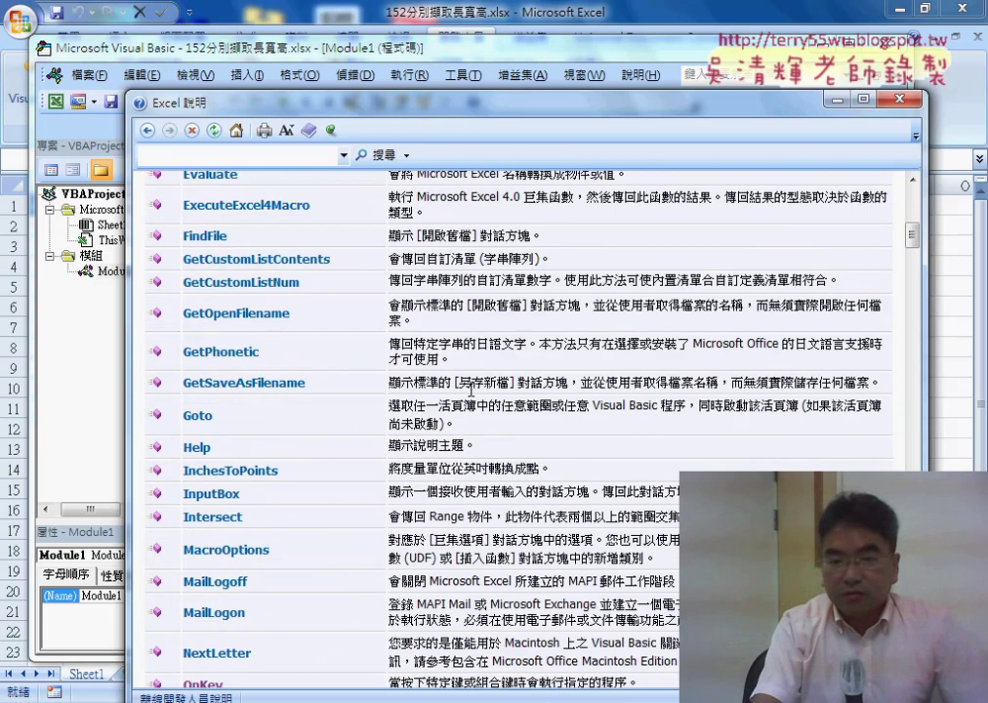
scroll(471, 388, down, 3)
scroll(471, 390, down, 2)
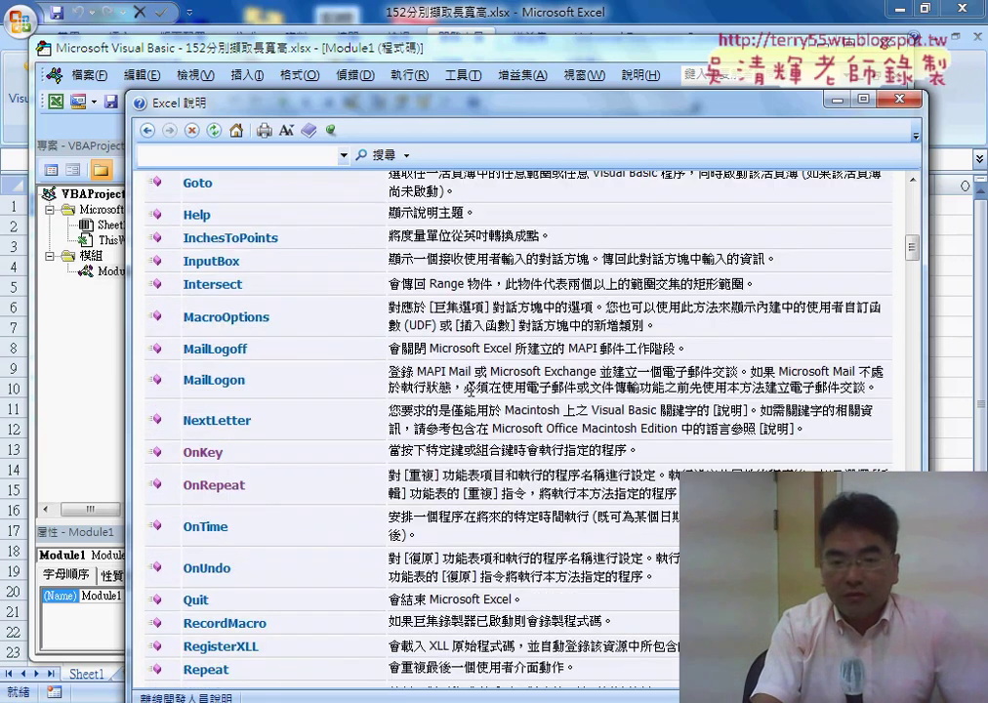
scroll(471, 391, down, 2)
scroll(472, 395, down, 2)
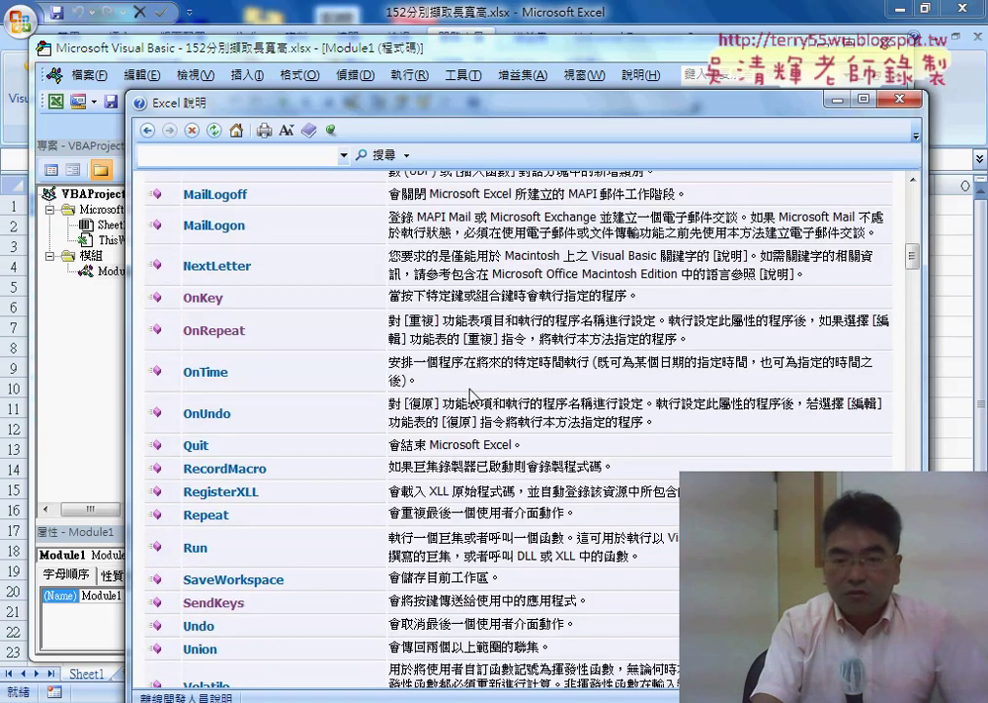
scroll(472, 391, down, 4)
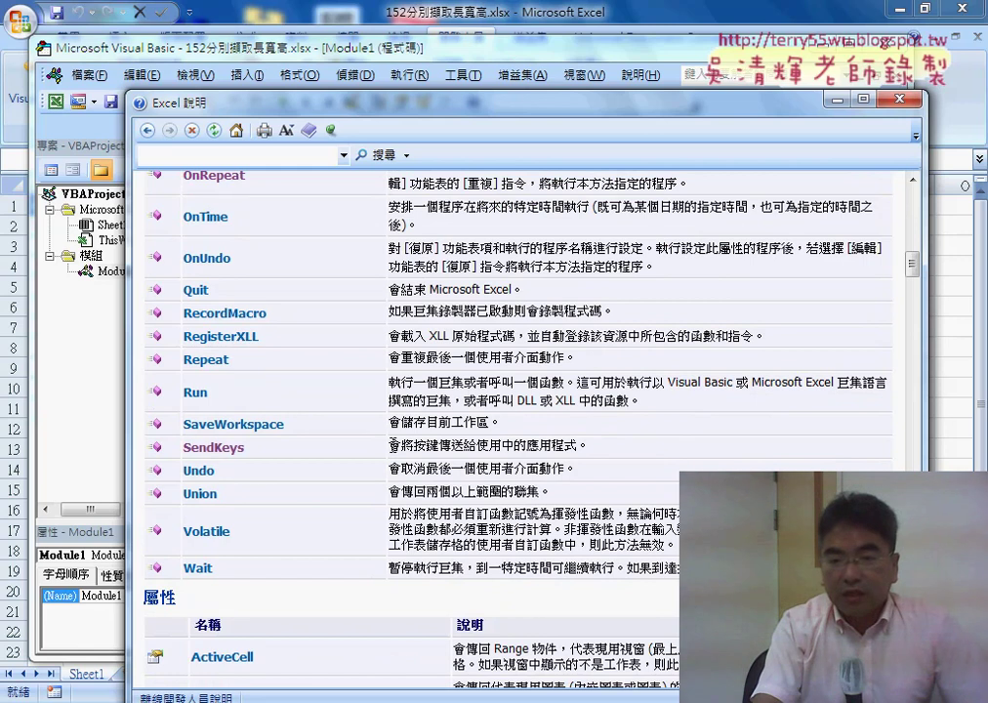
drag(388, 445, 578, 447)
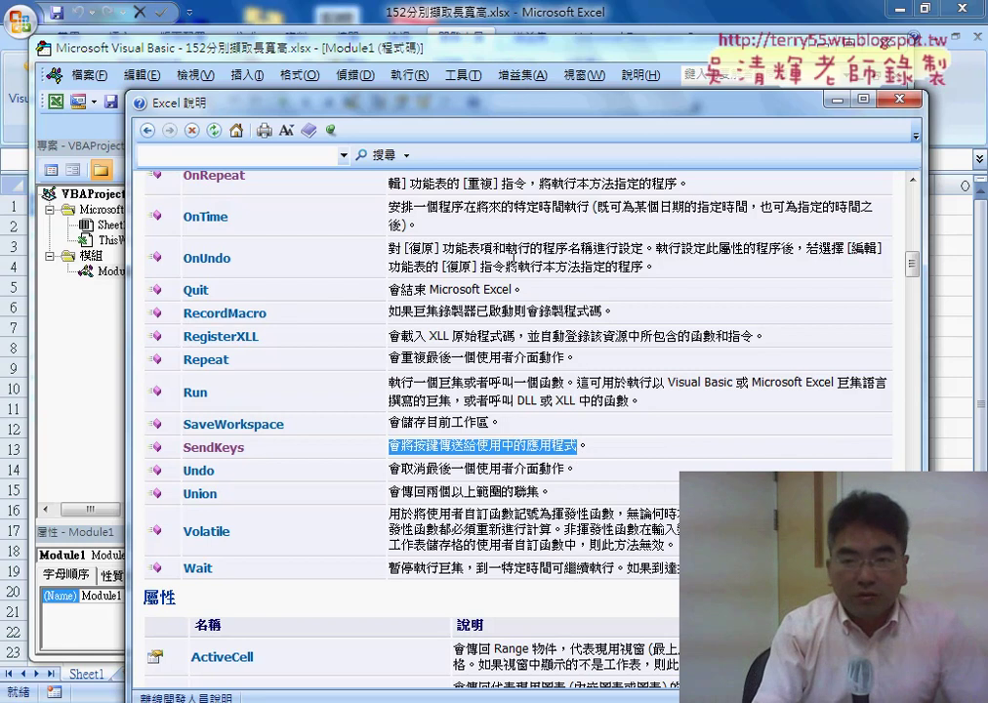
scroll(514, 261, up, 2)
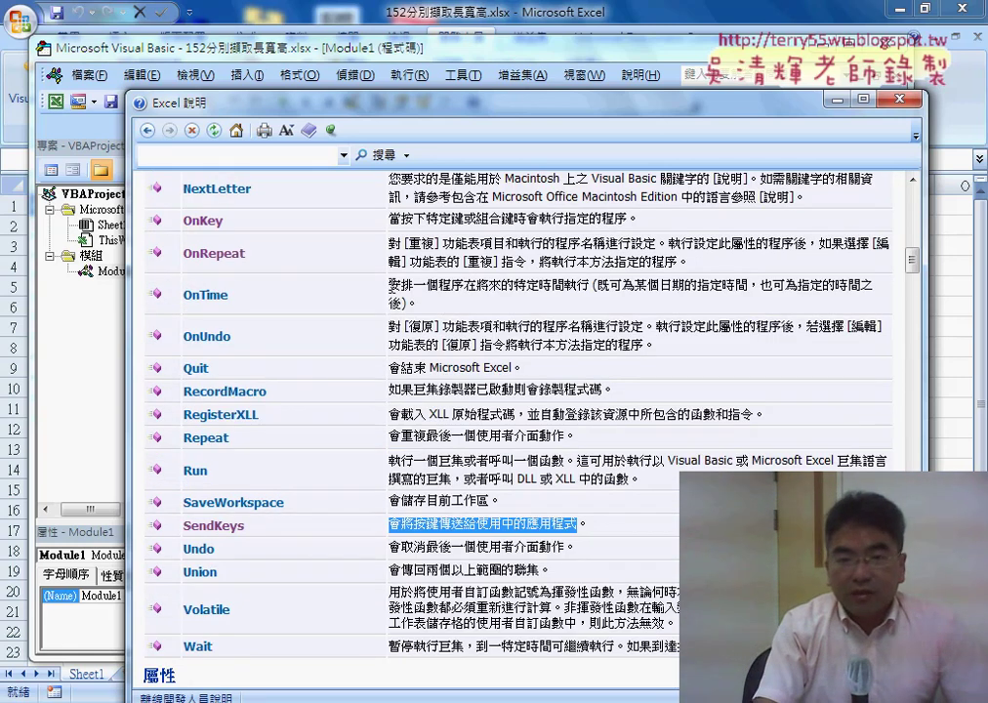
Step: Highlight the OnTime method's description in the methods table
drag(391, 285, 582, 283)
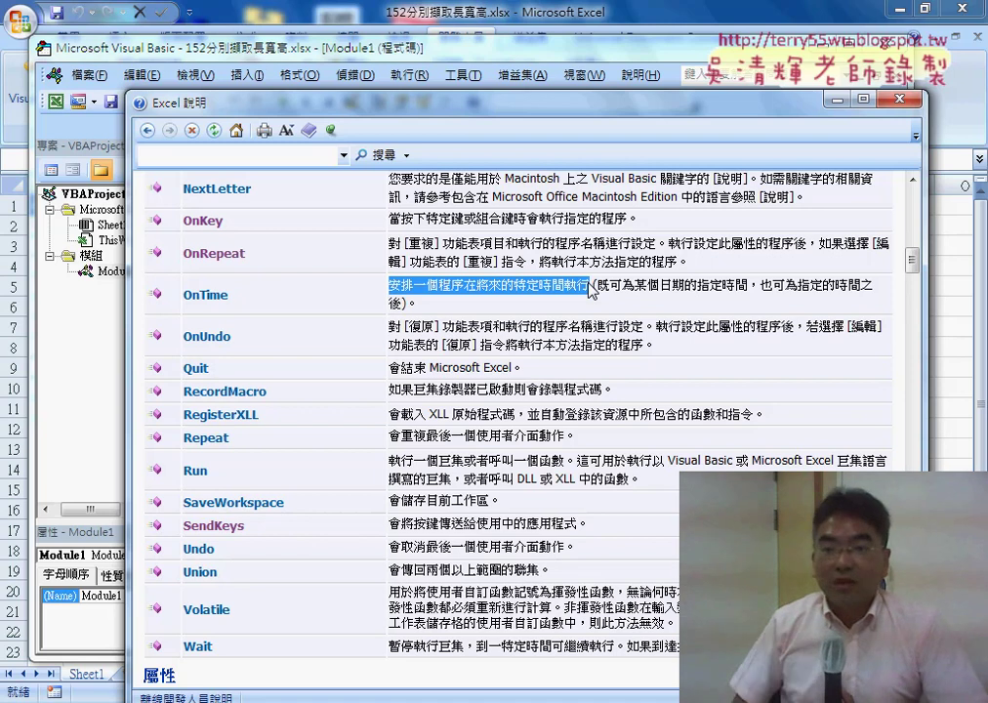
click(205, 294)
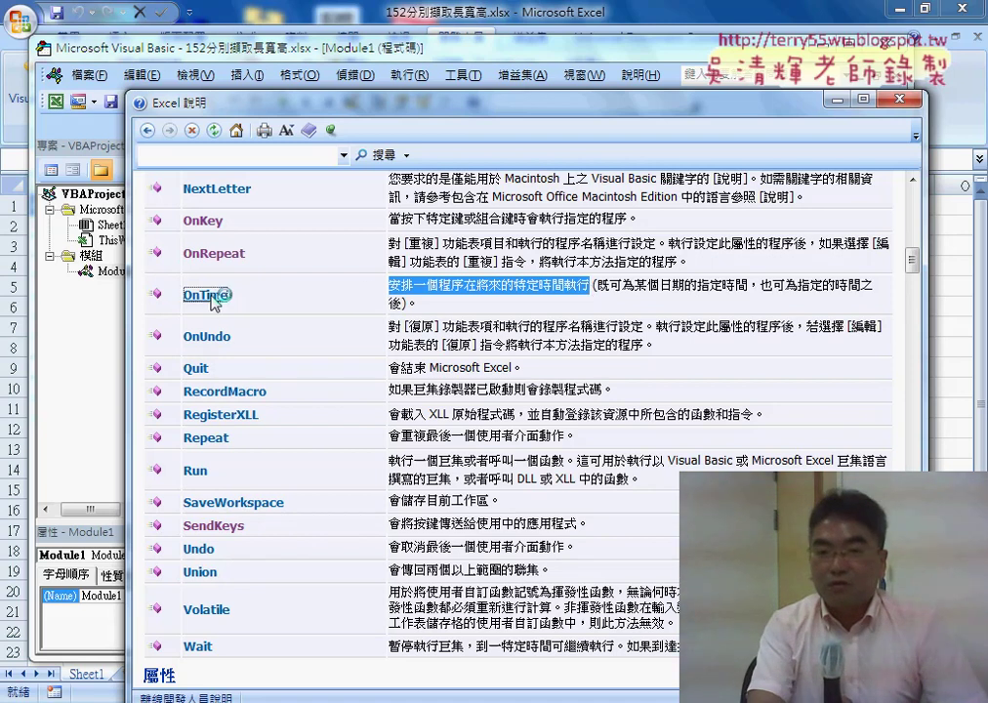
scroll(436, 305, down, 3)
scroll(440, 300, down, 2)
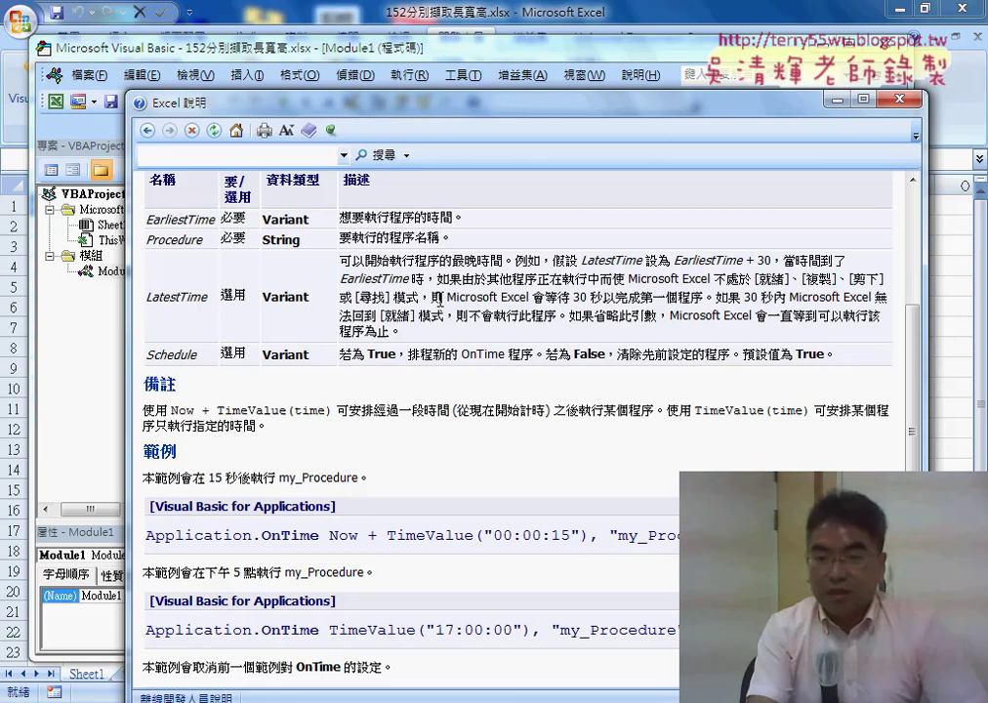
scroll(440, 302, down, 2)
scroll(441, 306, down, 3)
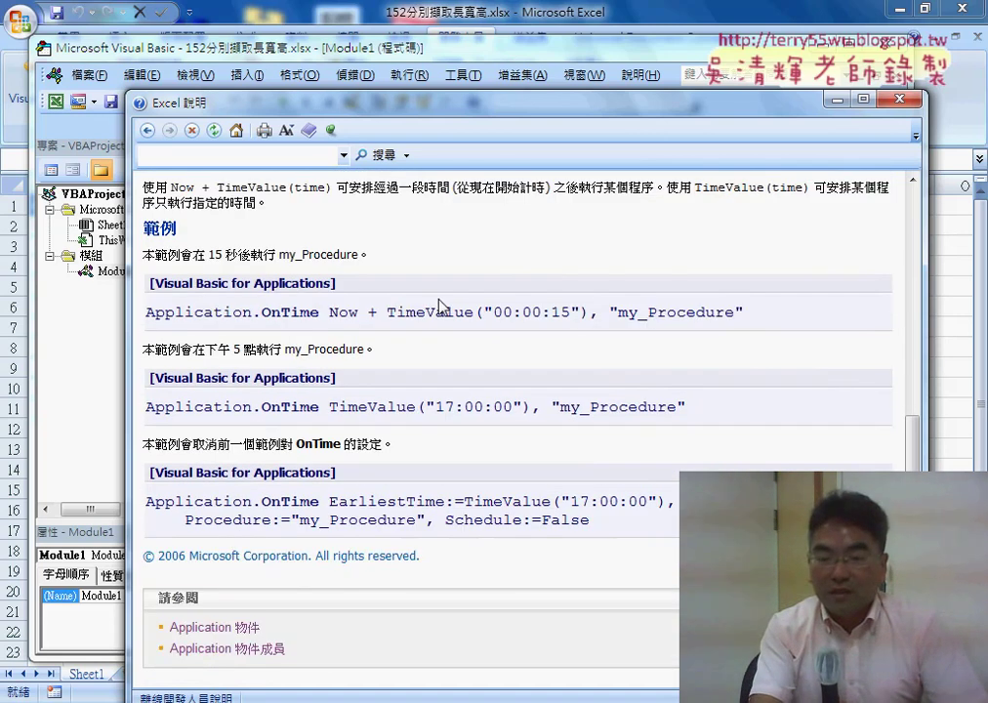
drag(148, 312, 261, 311)
click(266, 310)
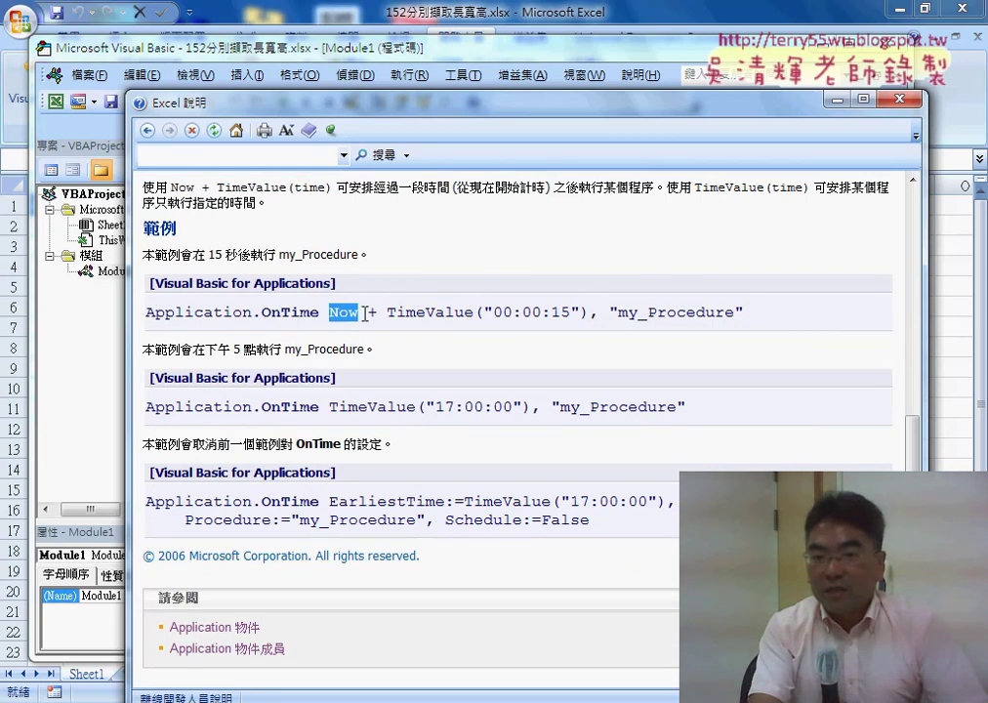
drag(388, 313, 584, 313)
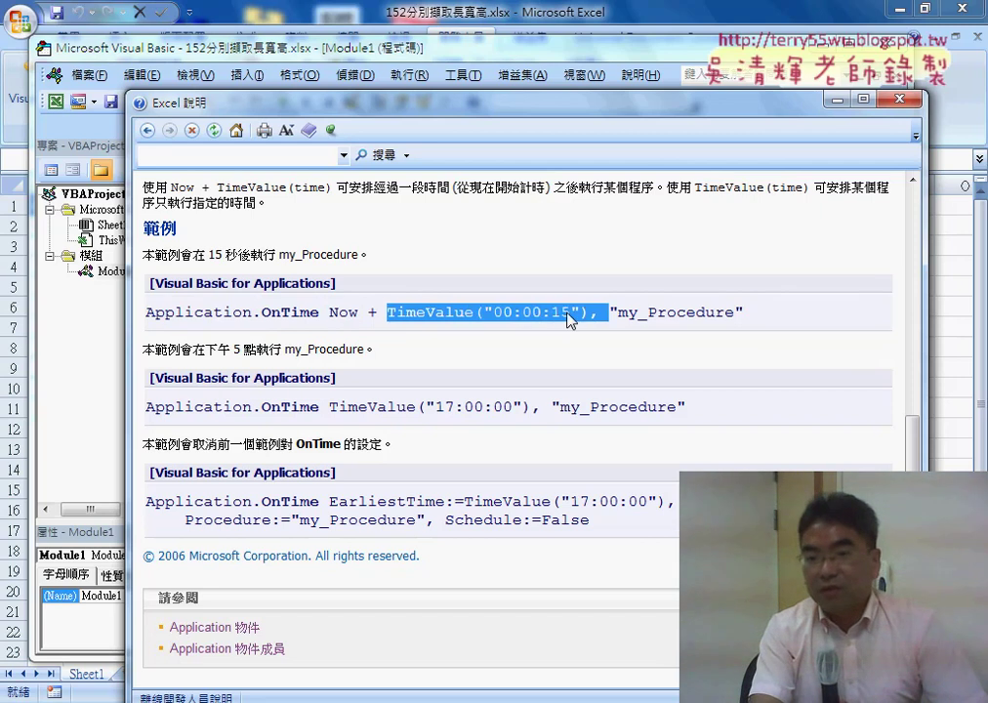
click(567, 314)
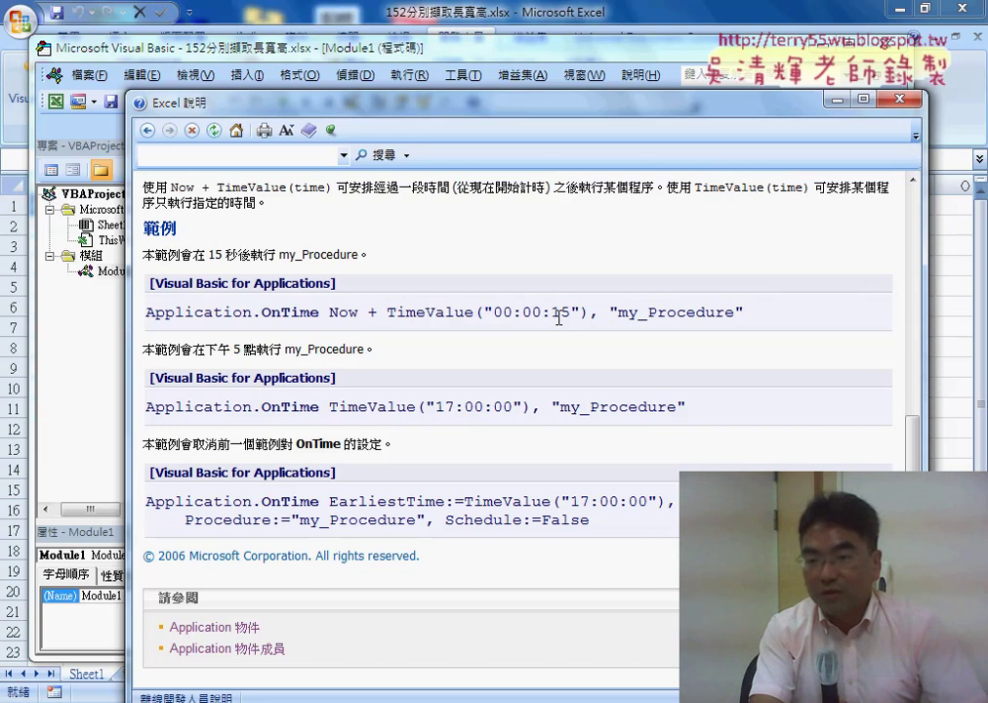
double_click(612, 311)
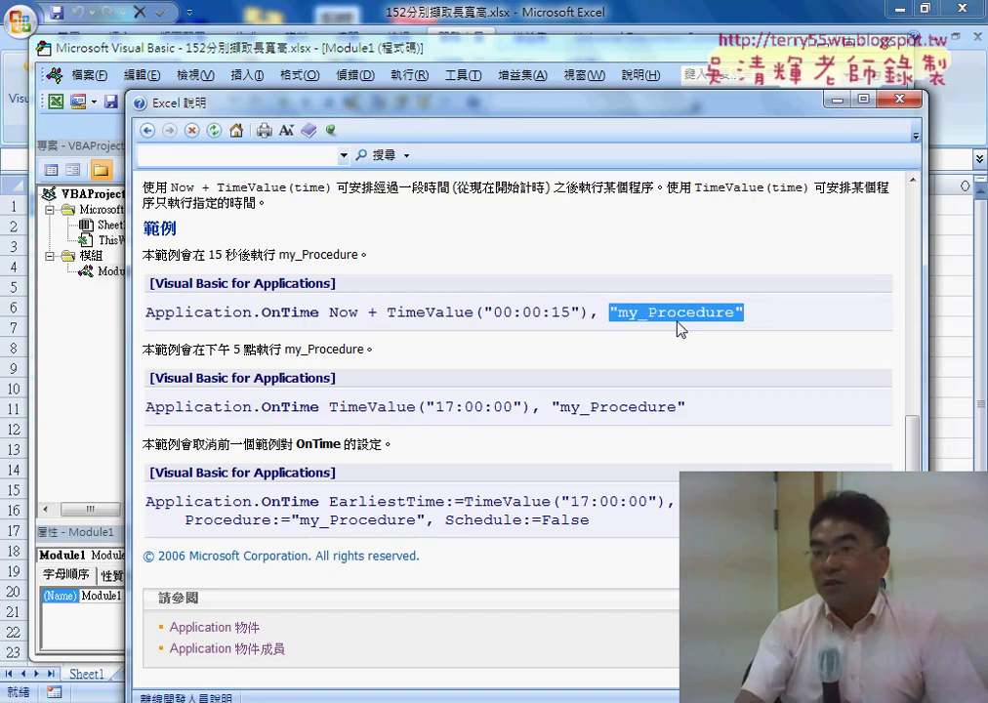
drag(618, 313, 734, 313)
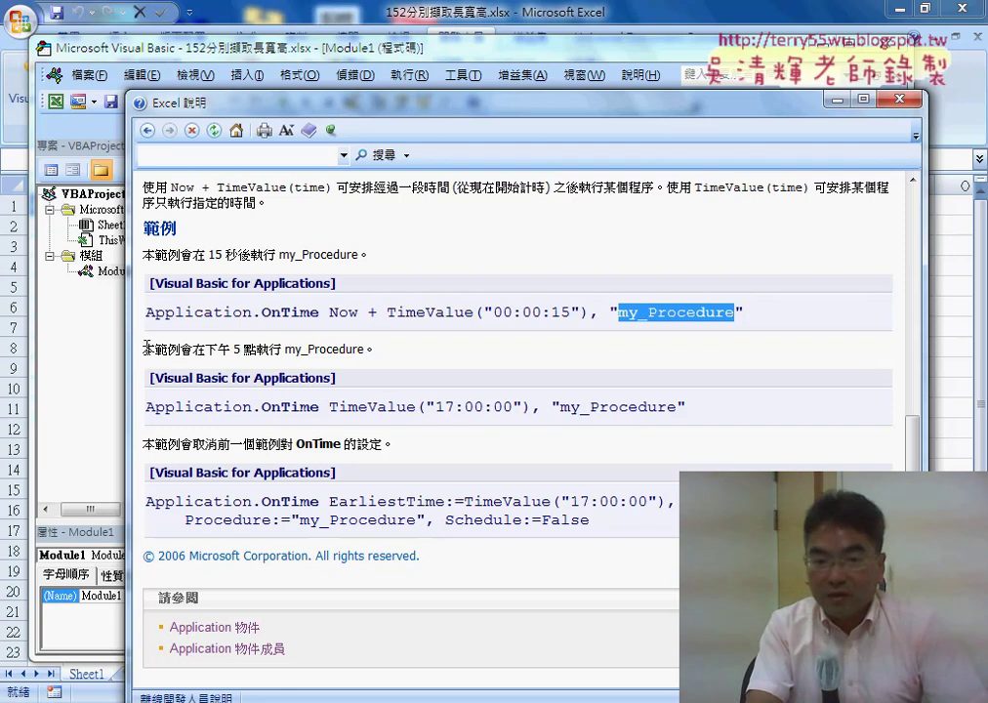
drag(146, 347, 359, 343)
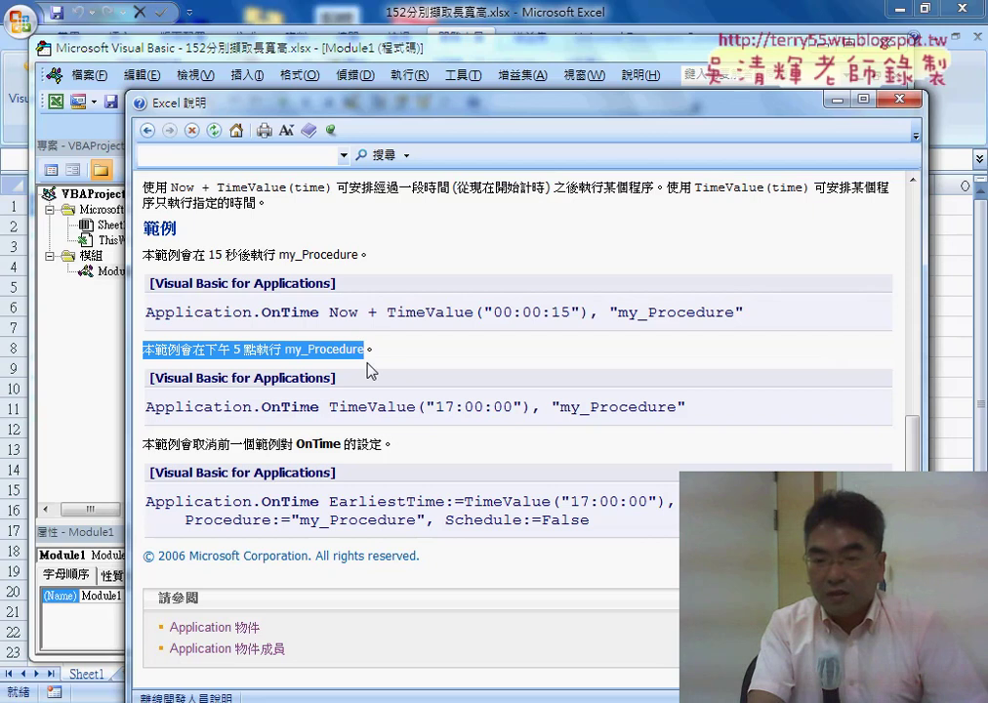
mouse_move(422, 407)
mouse_down()
mouse_move(528, 407)
mouse_move(454, 415)
mouse_up()
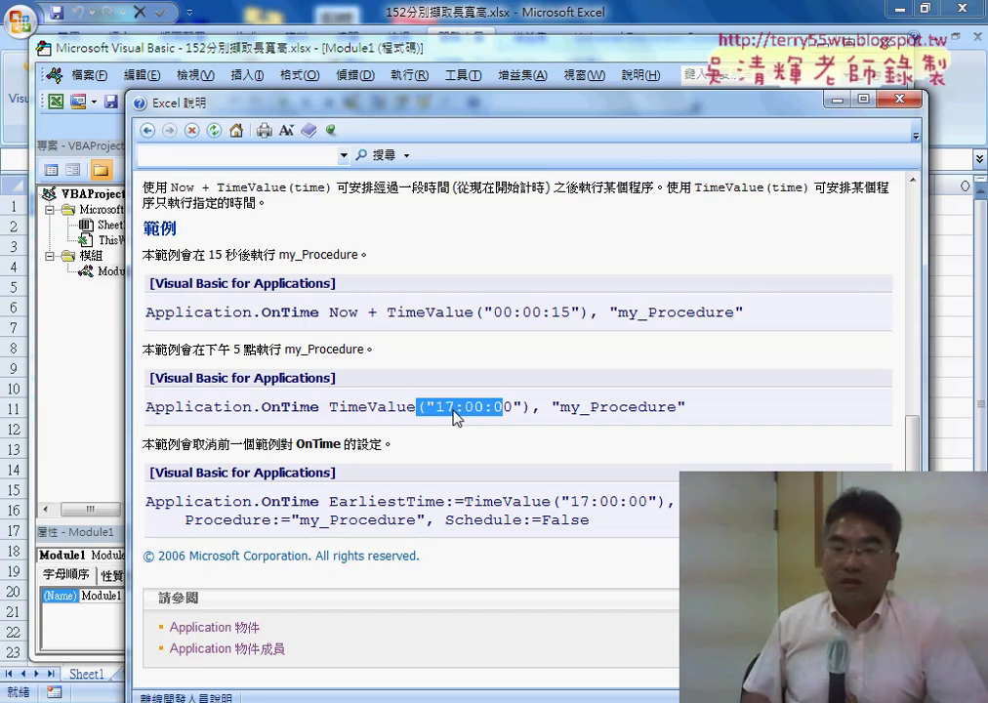
Step: Go back from the OnTime page and scroll the Application methods list down to Wait
click(146, 130)
scroll(374, 349, down, 5)
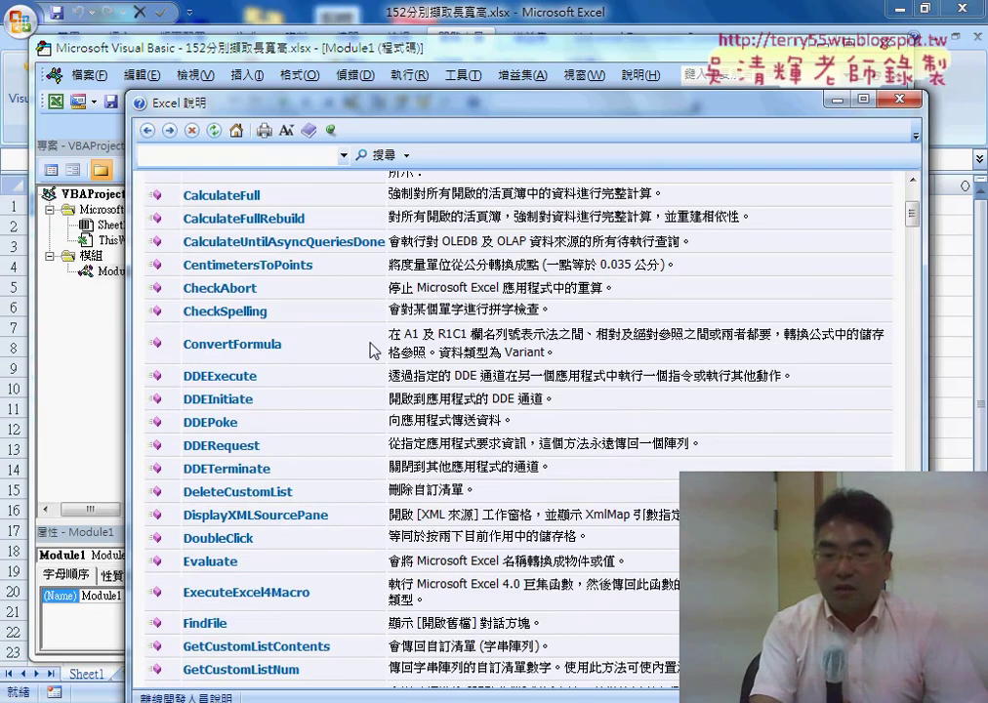
scroll(373, 349, down, 3)
scroll(374, 350, down, 2)
scroll(374, 350, down, 2)
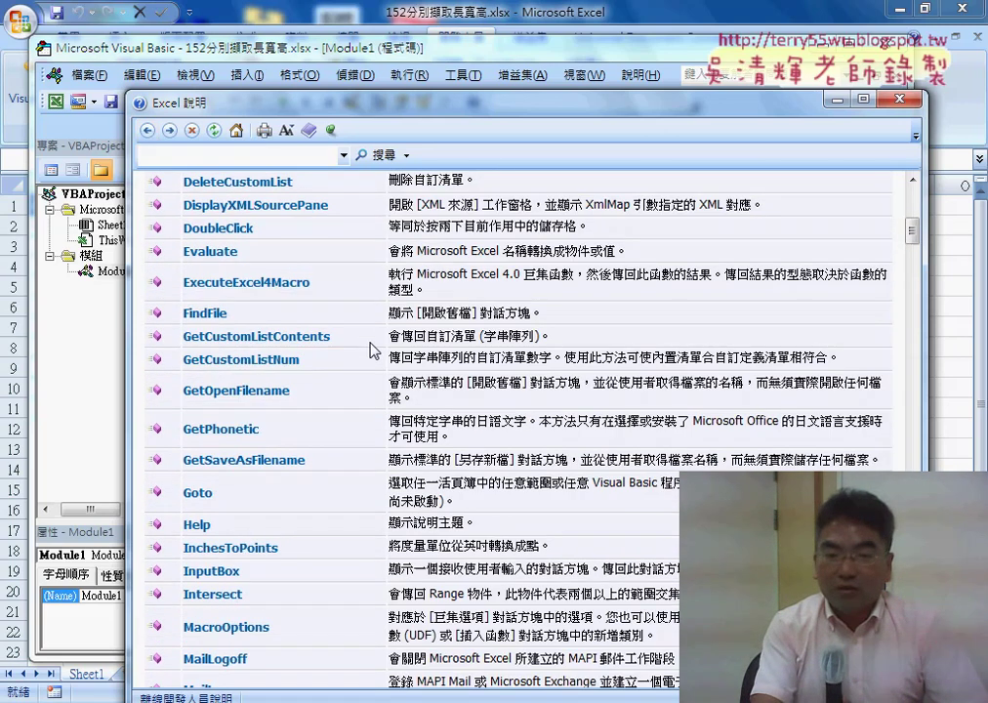
scroll(374, 350, down, 2)
scroll(374, 349, down, 1)
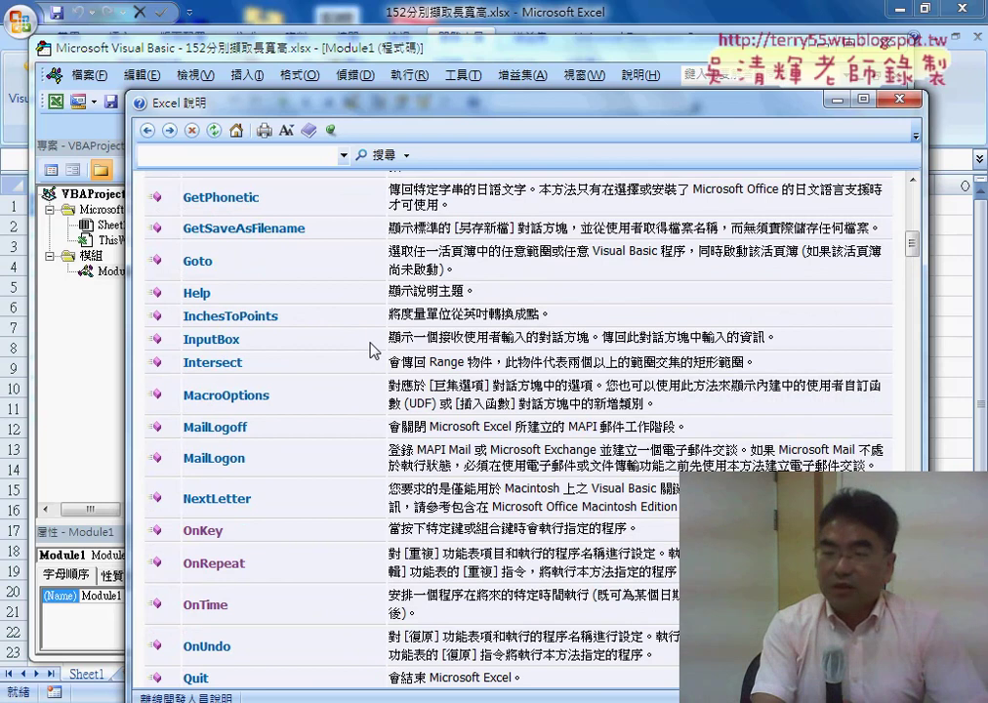
scroll(374, 350, down, 2)
scroll(374, 349, down, 3)
scroll(374, 349, down, 3)
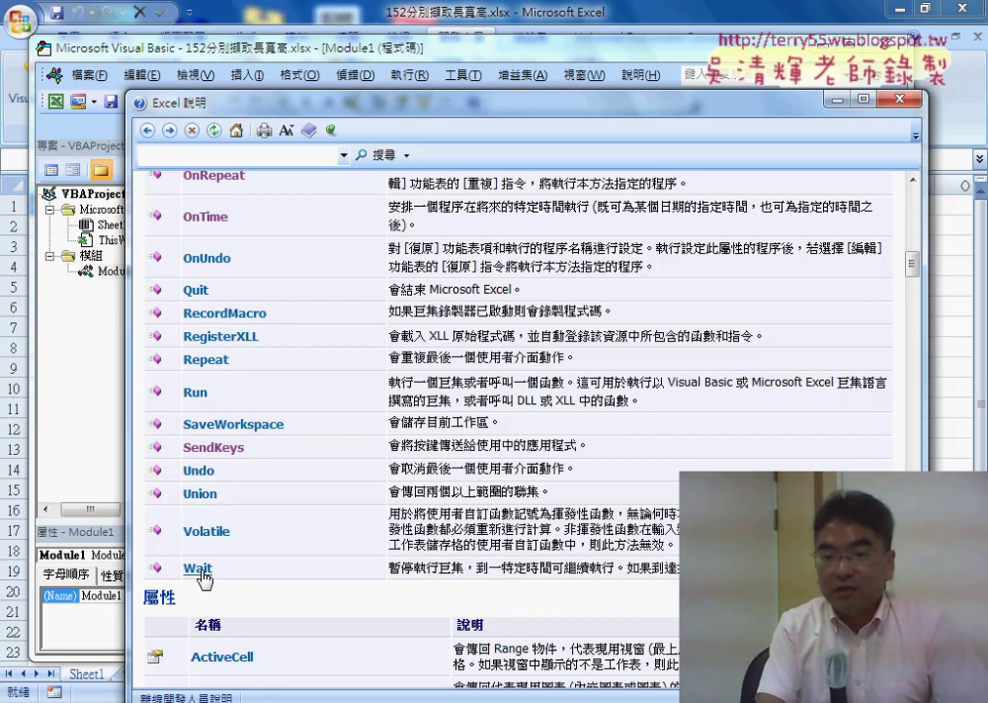
Step: Open the Wait method's help page and scroll to its examples
click(198, 569)
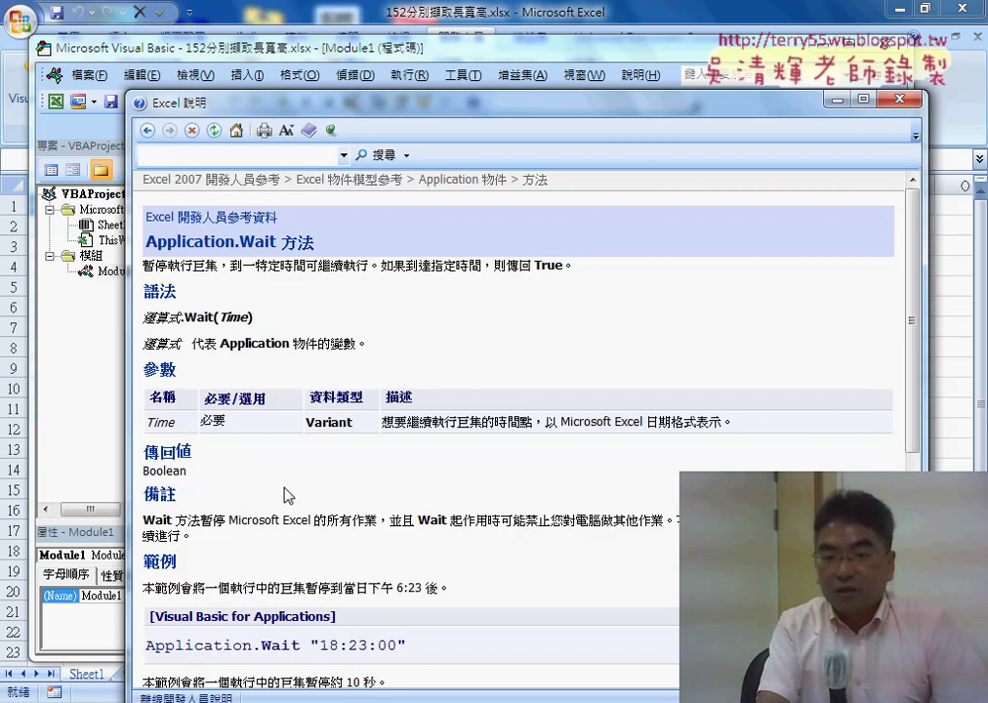
scroll(278, 513, down, 2)
scroll(285, 488, down, 4)
scroll(288, 479, down, 2)
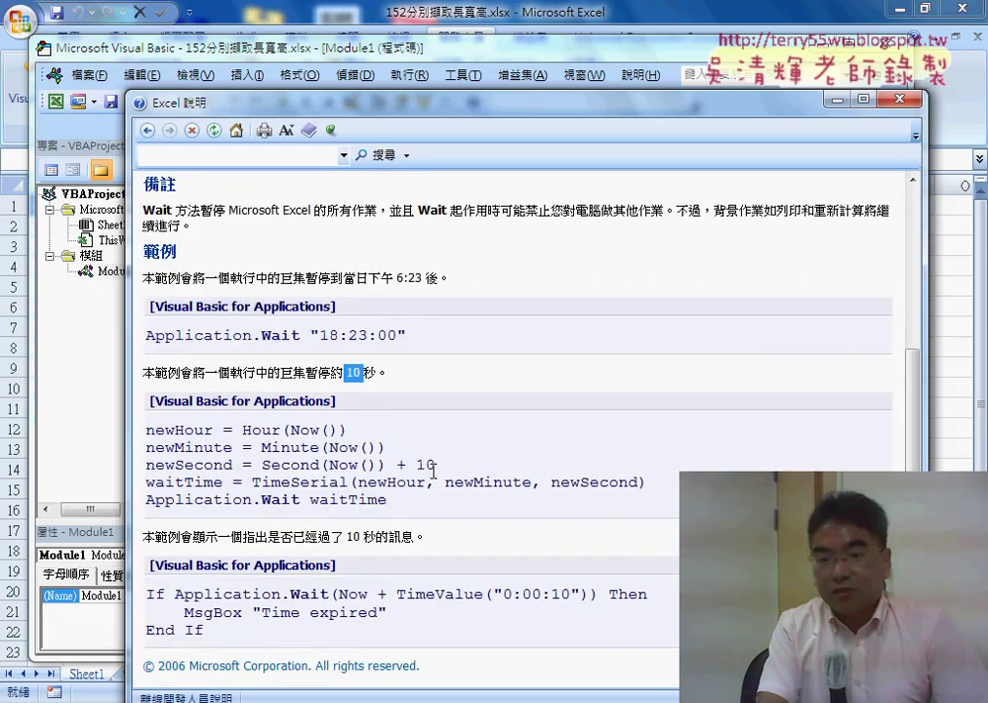
Step: Select the Second(Now()) + 10 wait example code and its 10-second value
drag(434, 465, 263, 467)
drag(406, 505, 251, 436)
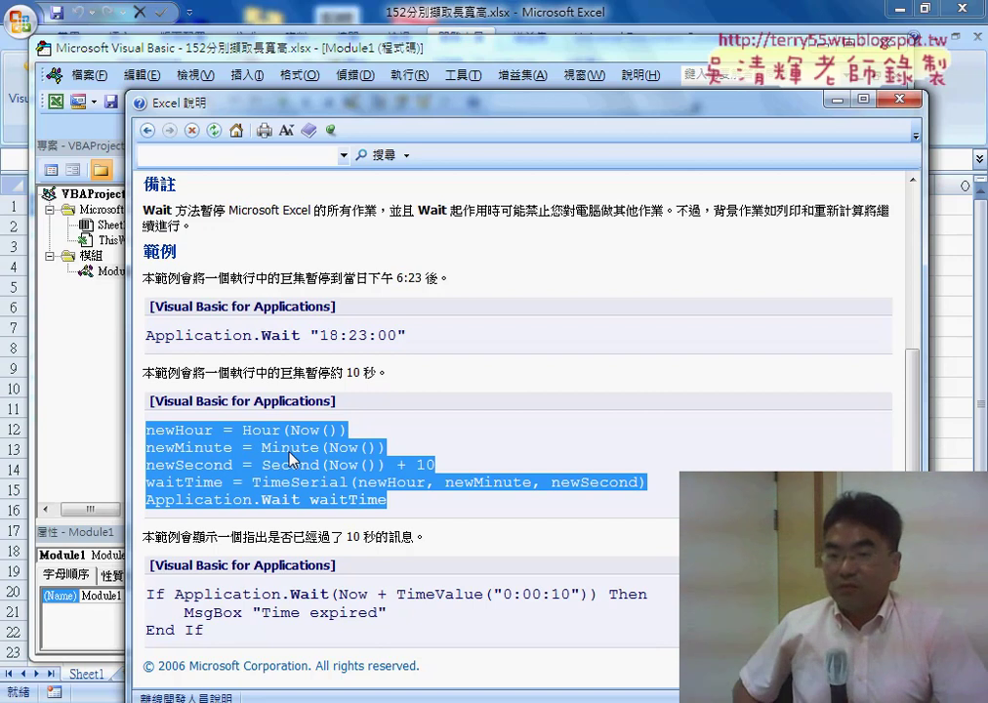
double_click(426, 464)
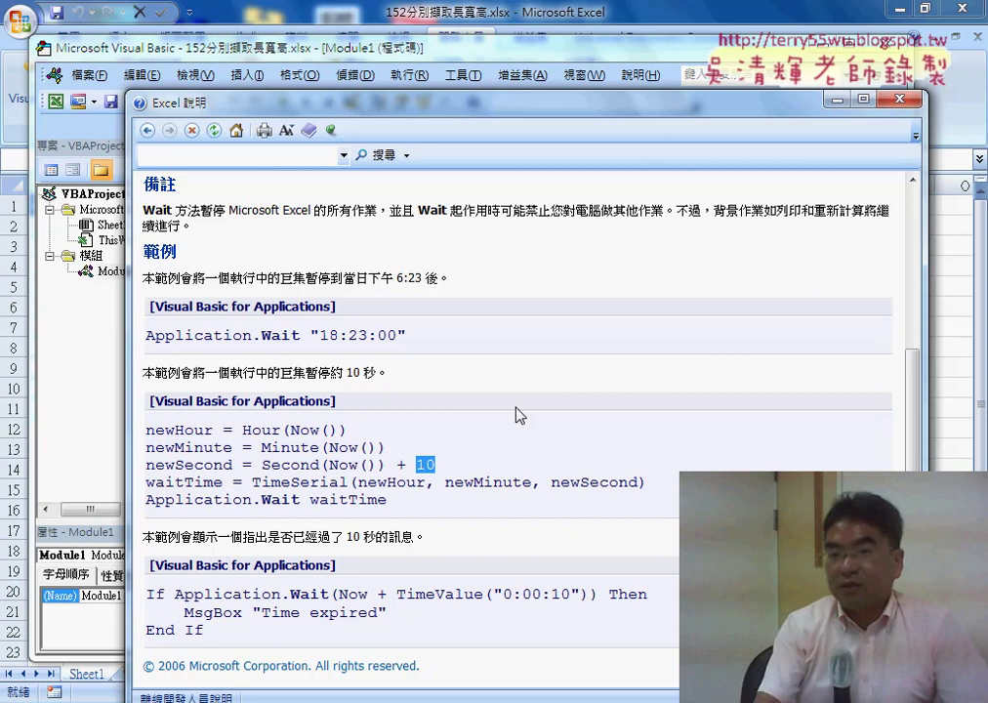
Step: Return from the Wait page and highlight the Application 物件成員 heading
click(148, 133)
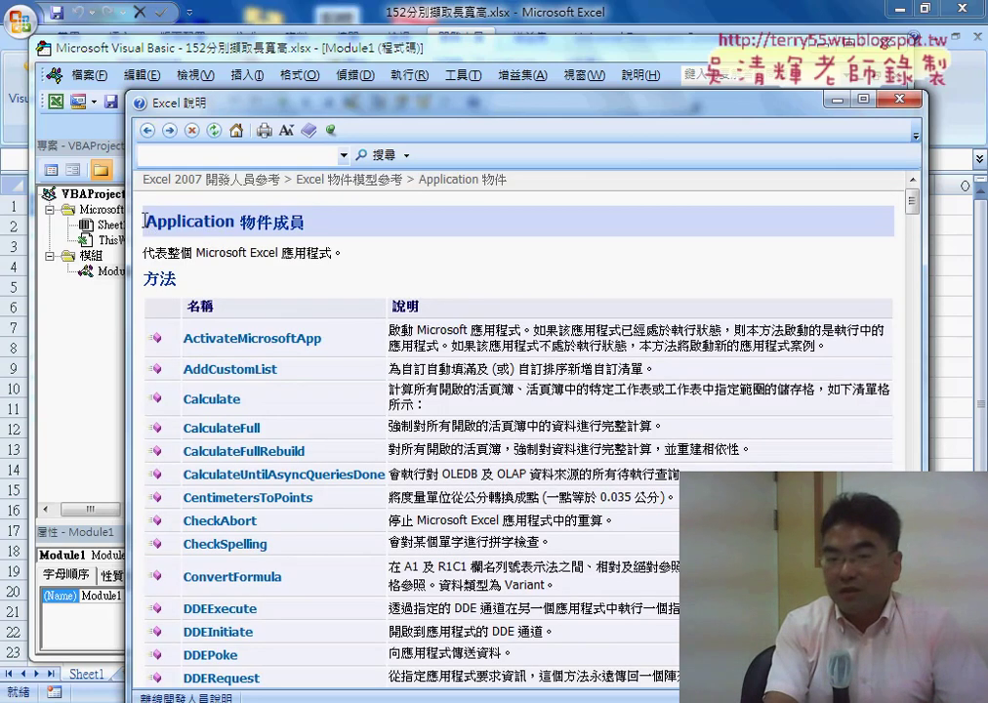
drag(145, 220, 317, 224)
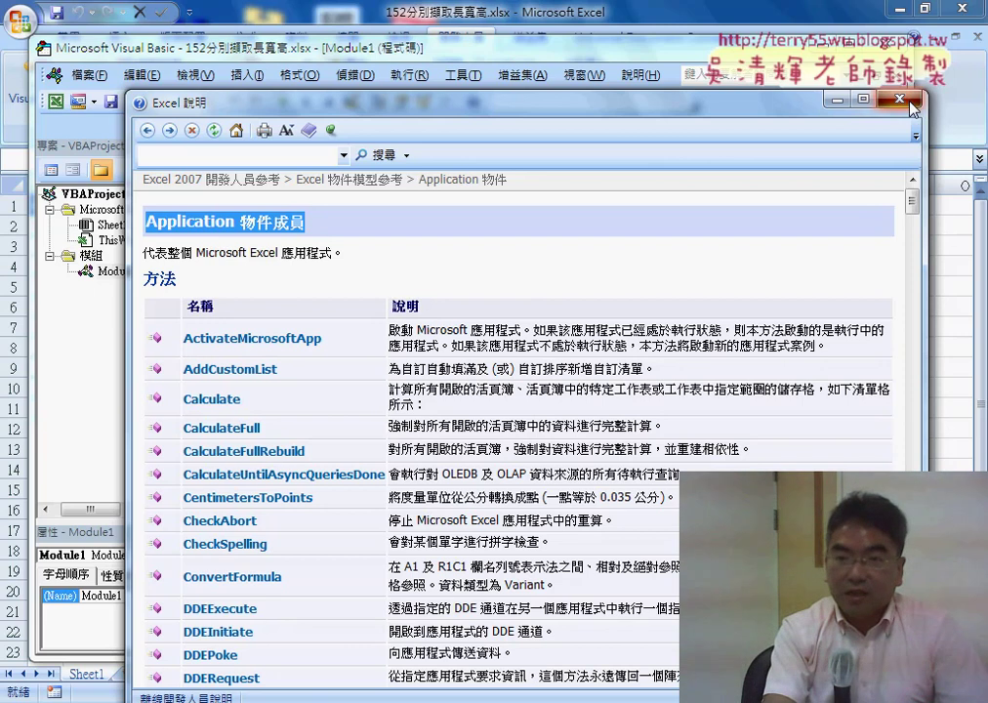
Step: Close Help, move the code window aside, and highlight the 8 in Range("B2:B8")
click(899, 98)
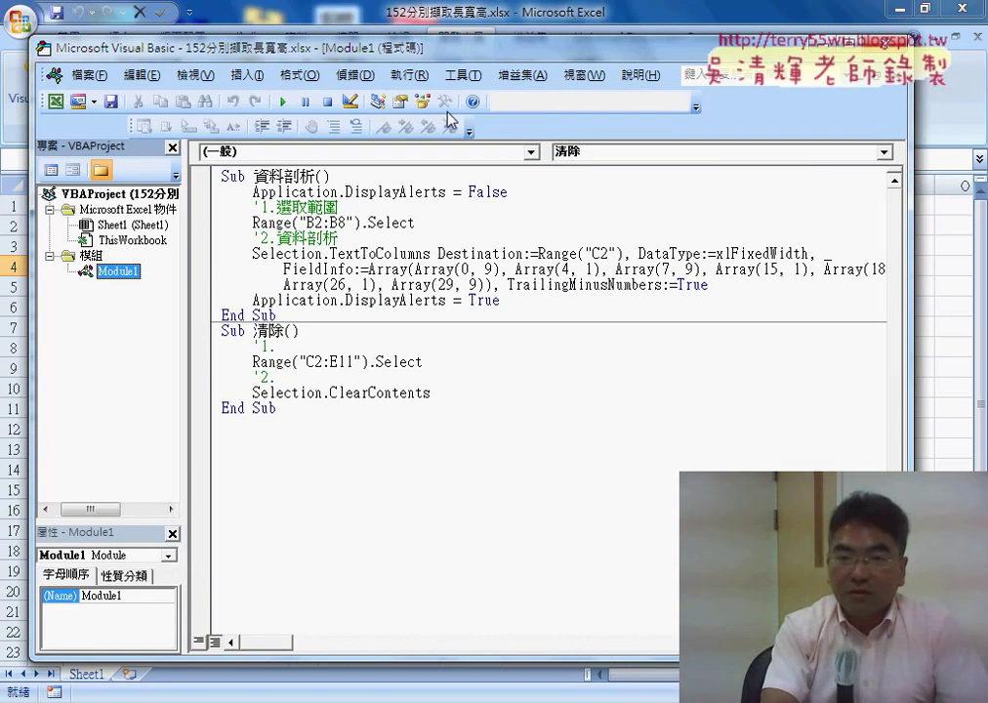
drag(284, 48, 499, 55)
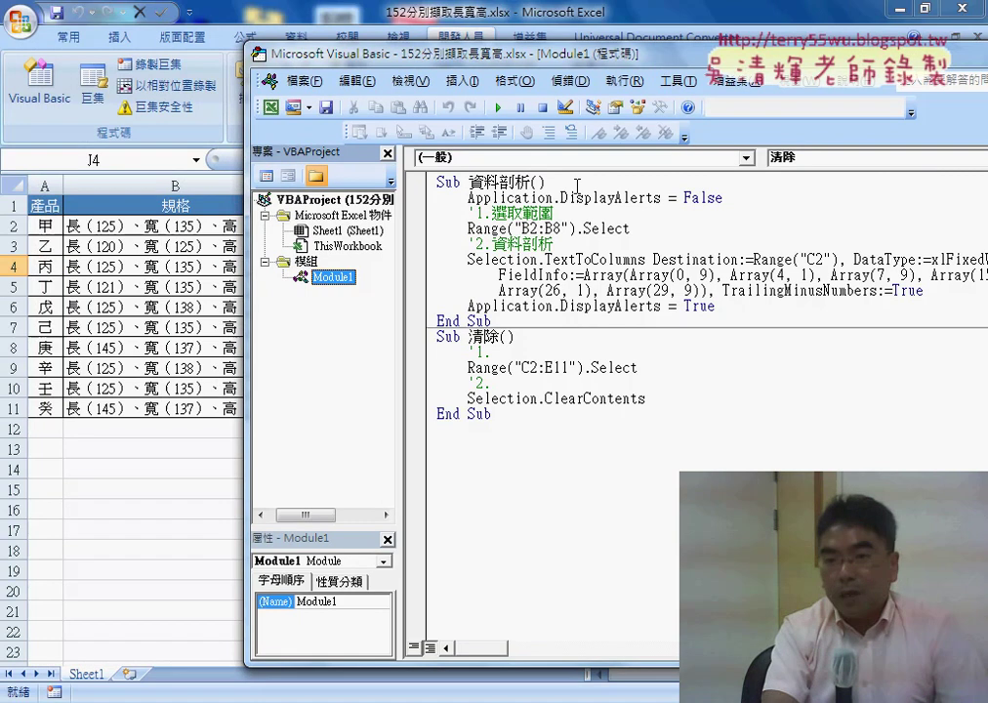
drag(561, 229, 553, 228)
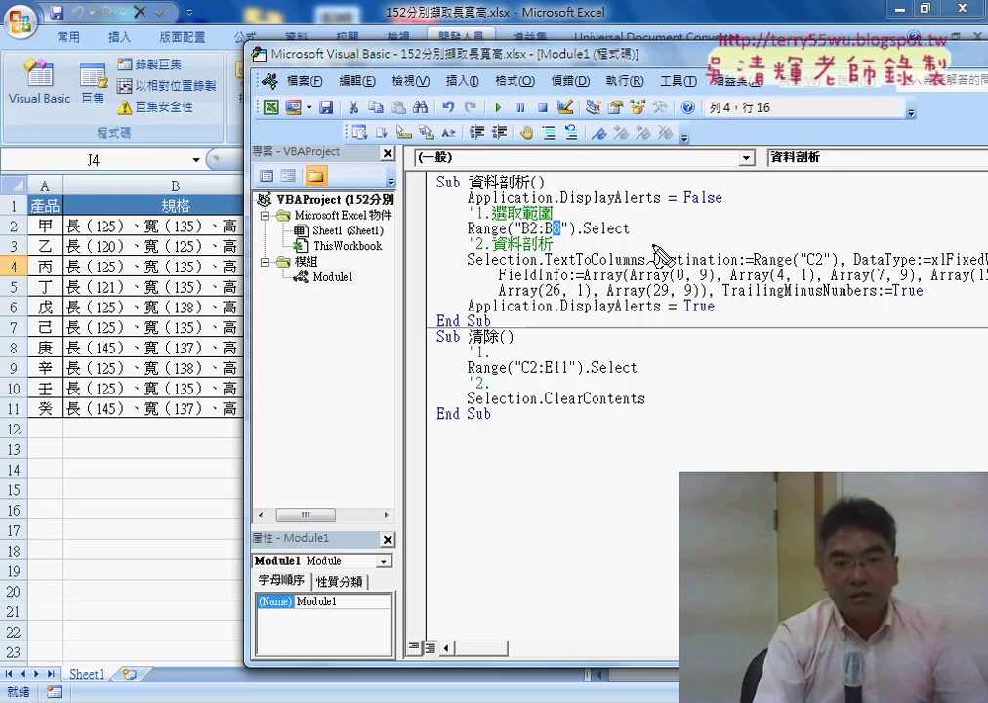
Step: Select the column A data rows and bring the worksheet to the front
mouse_move(35, 191)
mouse_down()
mouse_move(68, 182)
mouse_move(47, 301)
mouse_up()
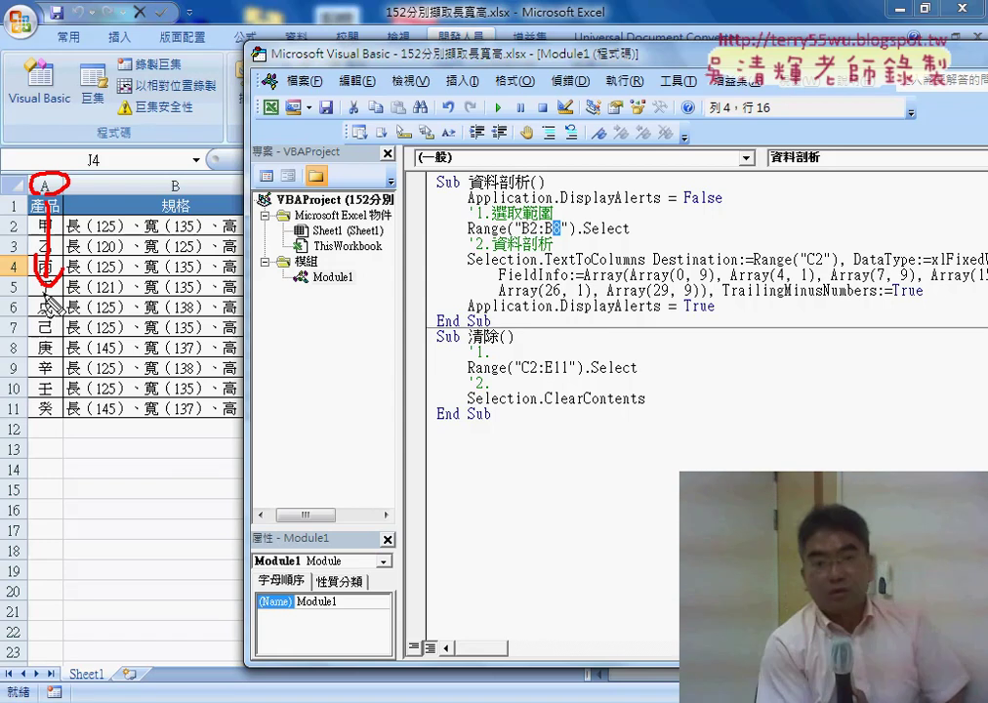
key(Escape)
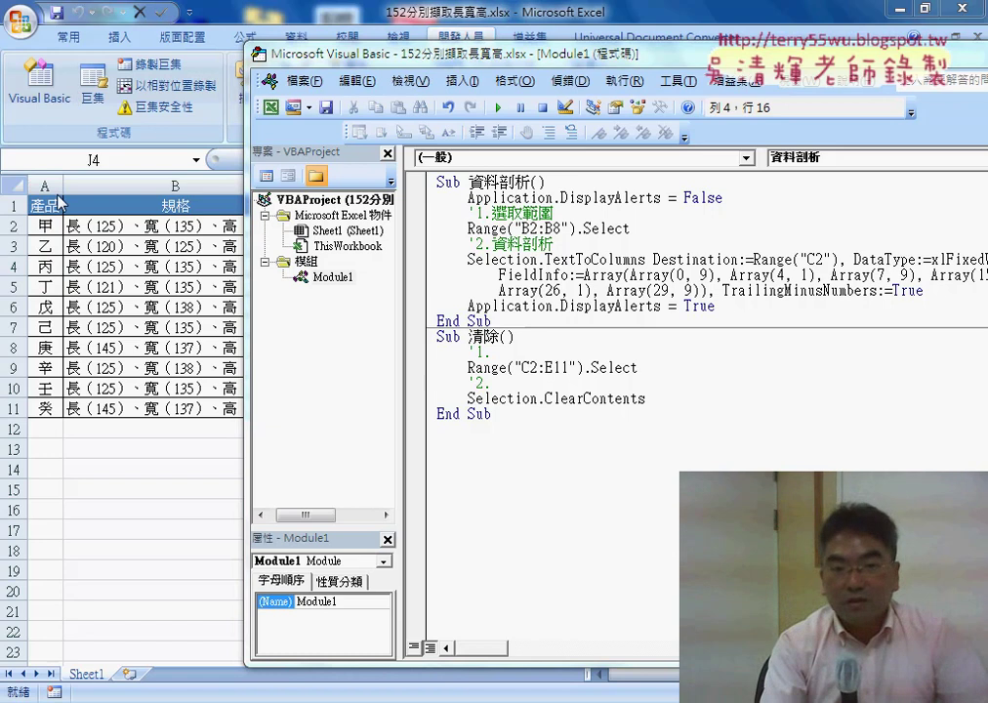
click(46, 207)
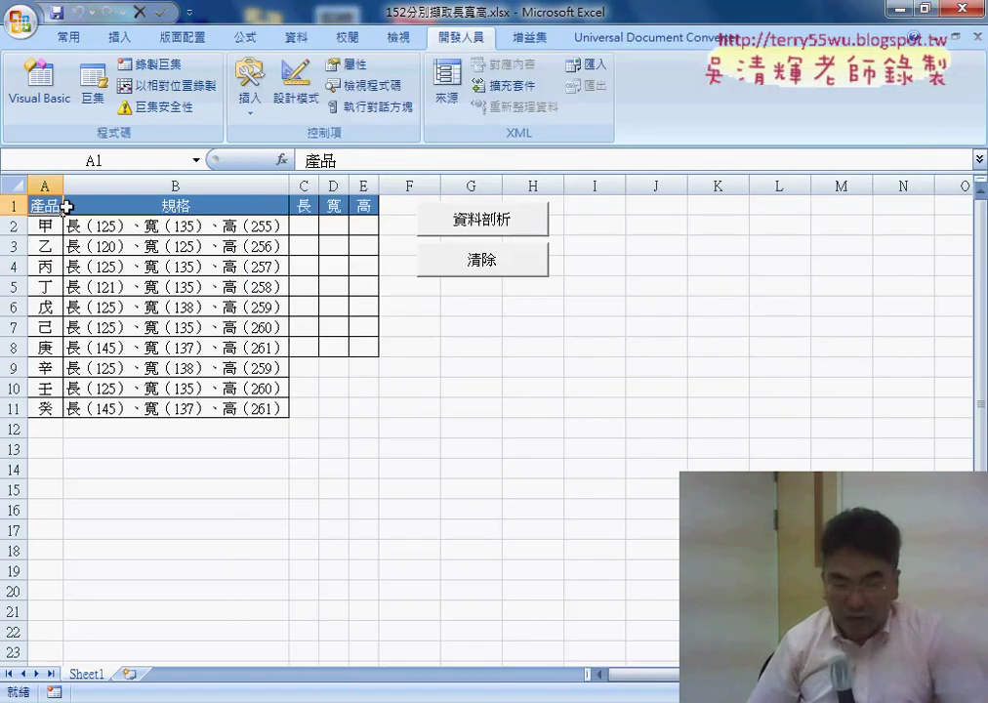
Step: Check the table's last filled row with Ctrl+Down/Up, then return to the VBA editor
key(ctrl+Down)
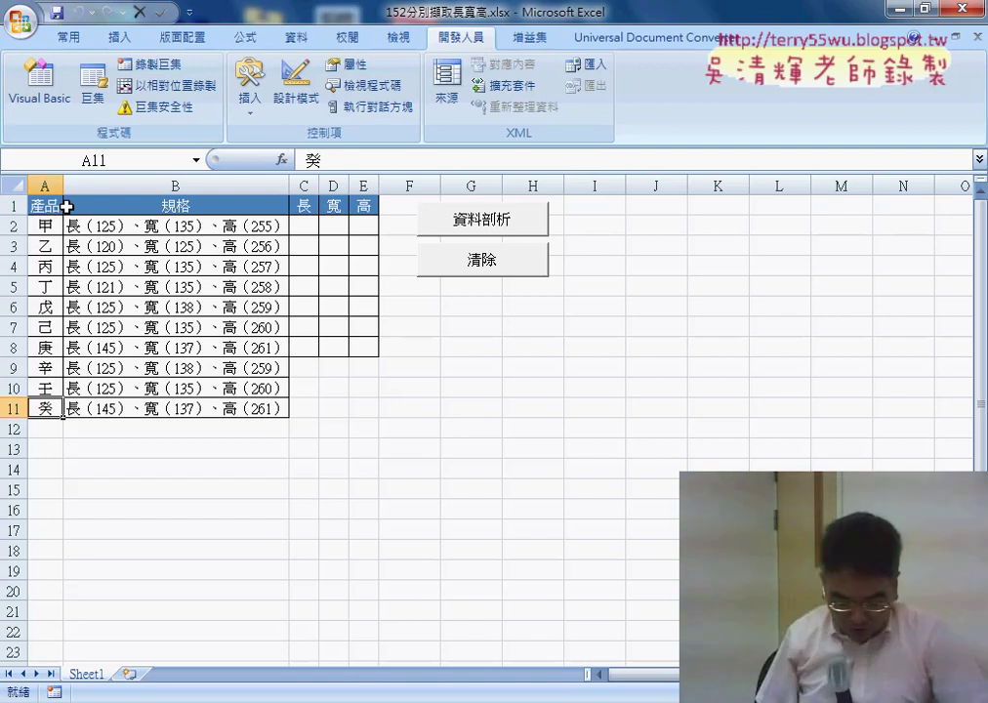
key(Right)
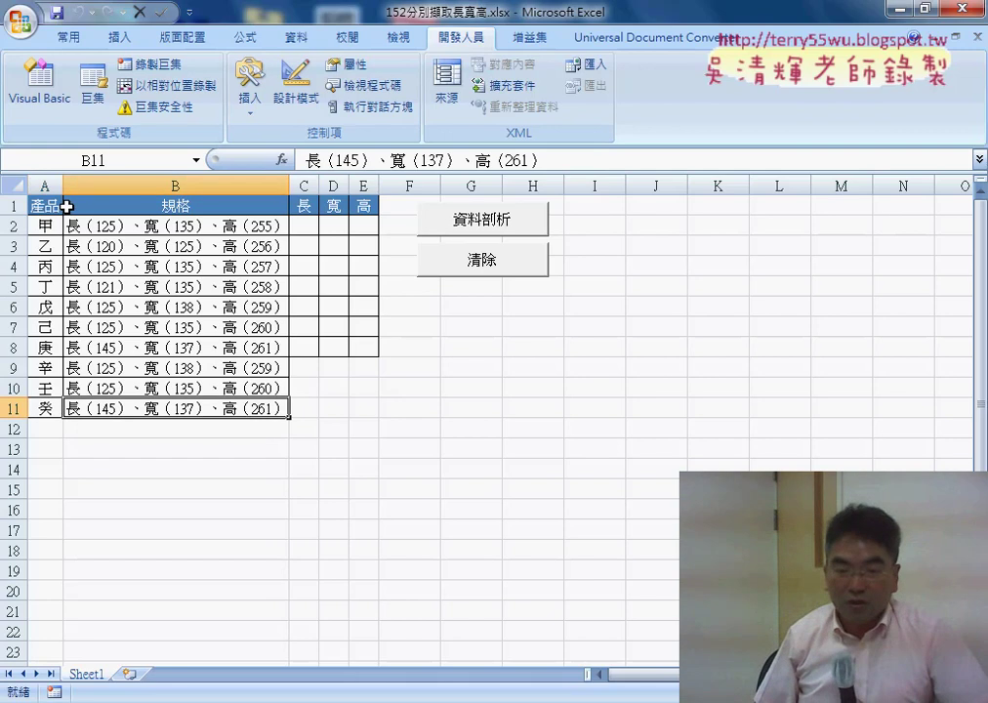
key(ctrl+Up)
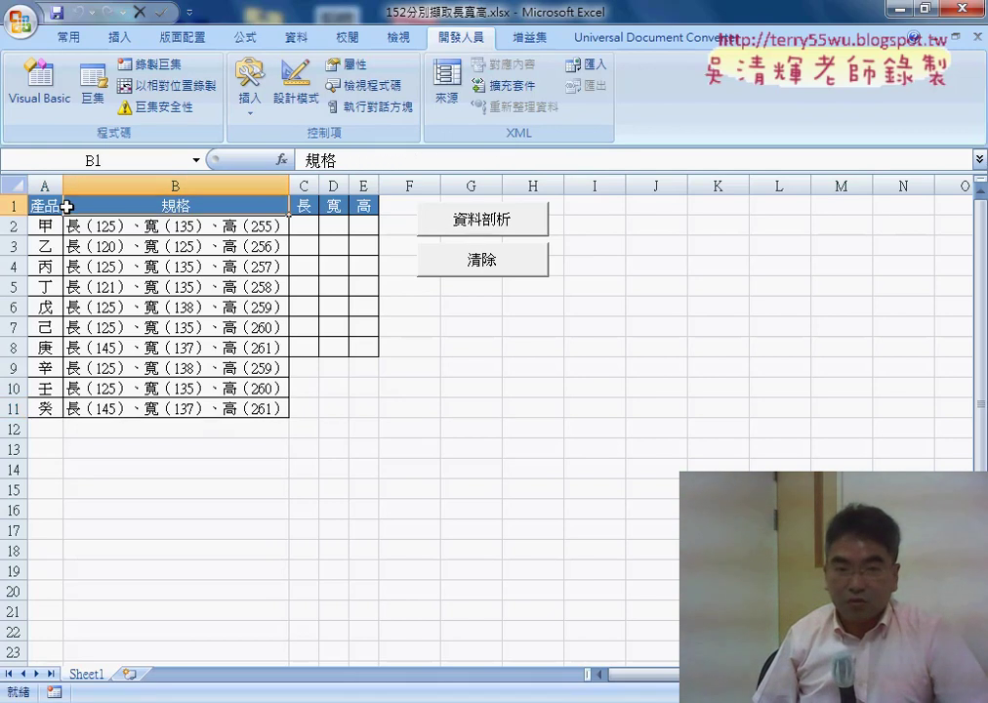
key(Left)
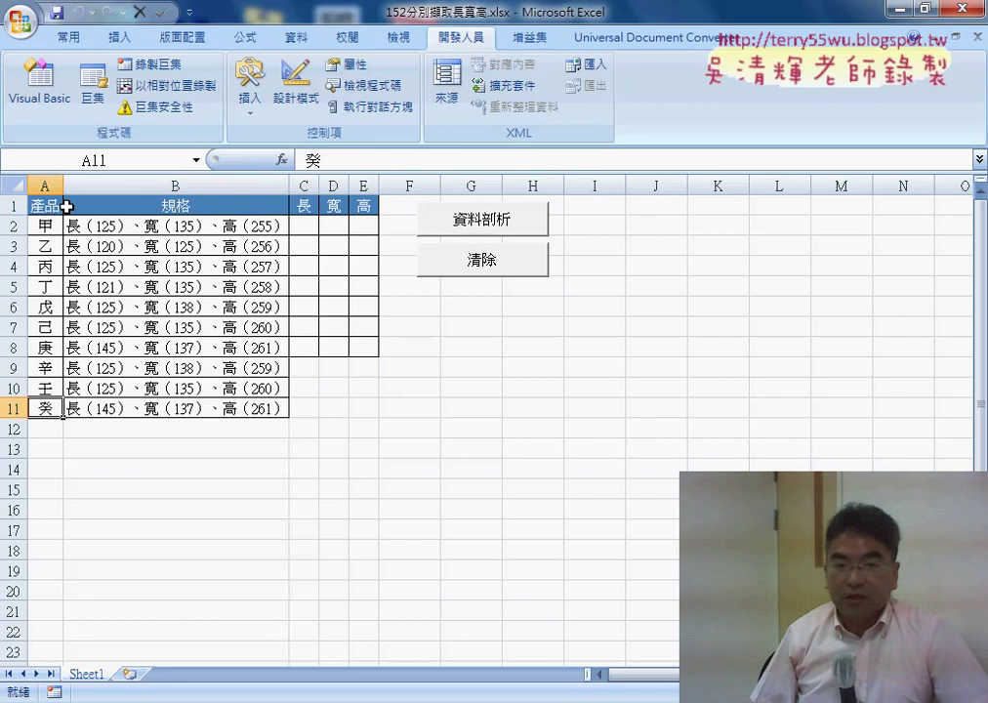
key(ctrl+Home)
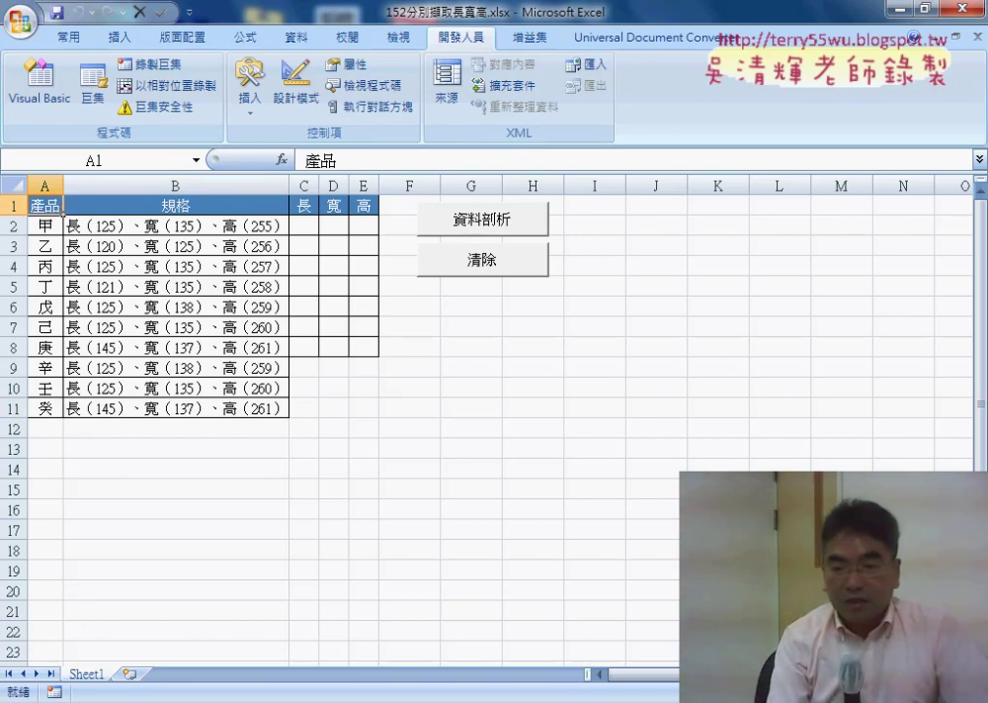
key(alt+Tab)
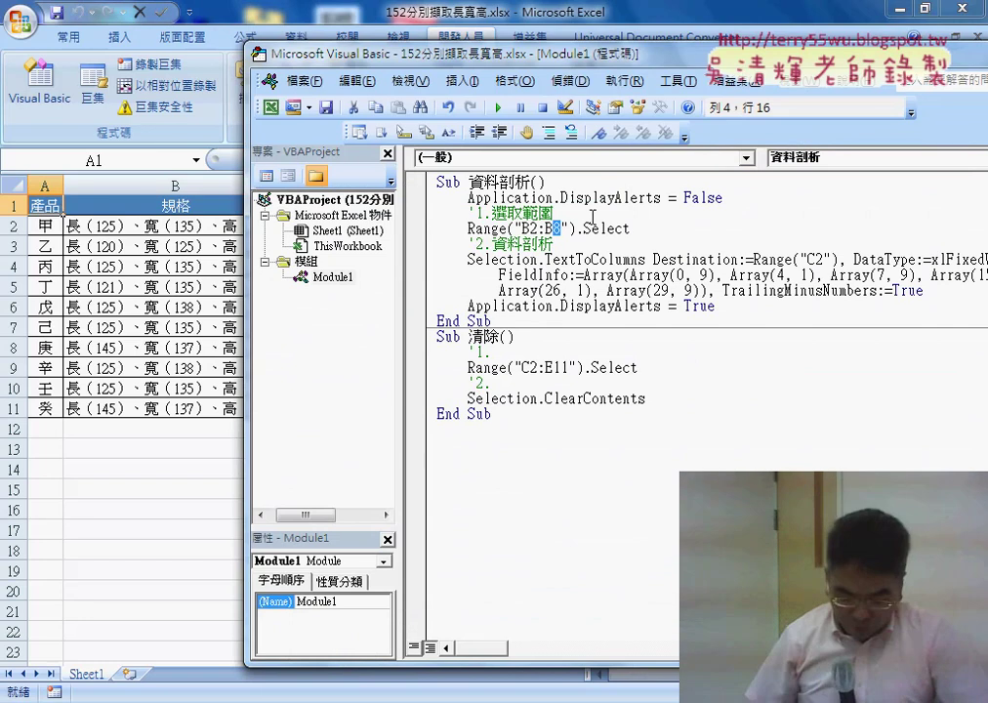
Step: Add the line r=range("A1").End(xlDown).Row under the '1.選取範圍 comment
click(592, 213)
key(Return)
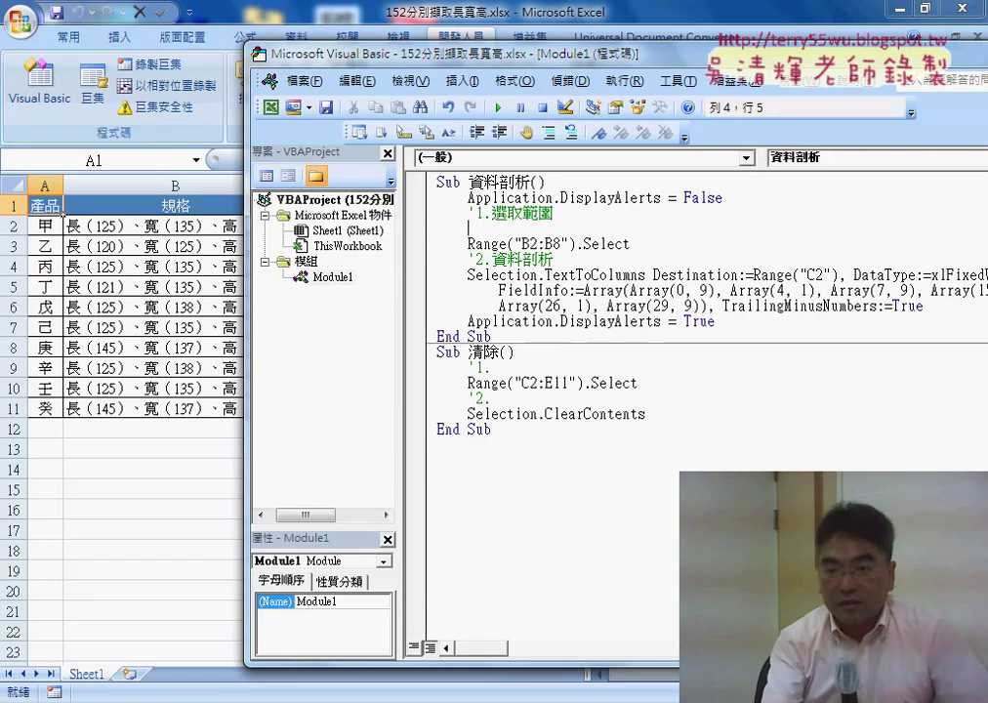
drag(550, 244, 558, 244)
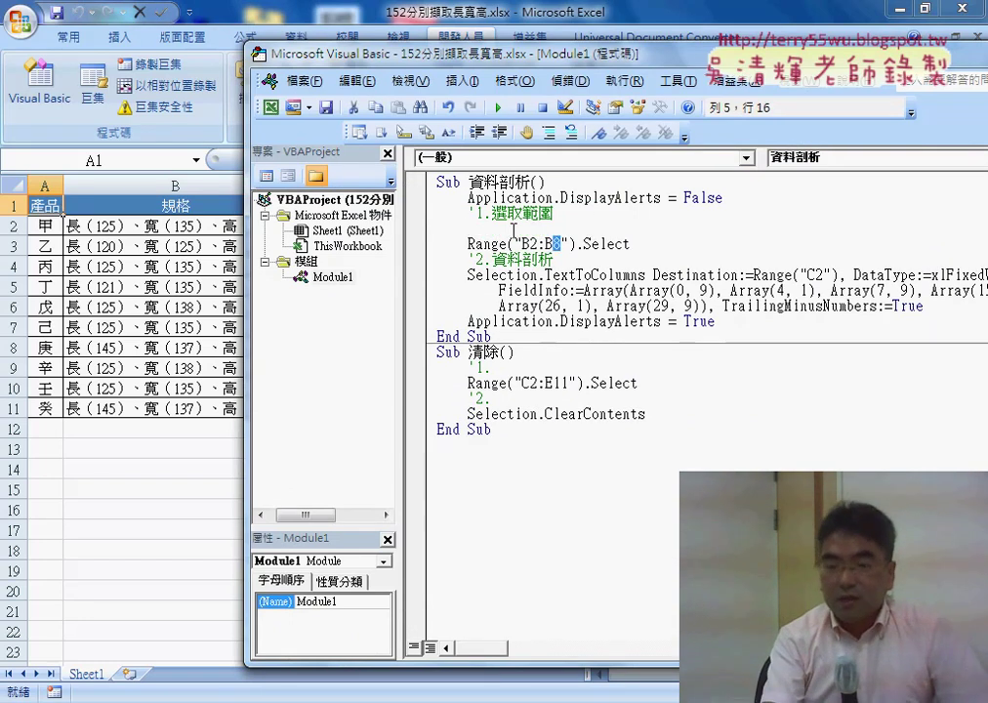
click(512, 230)
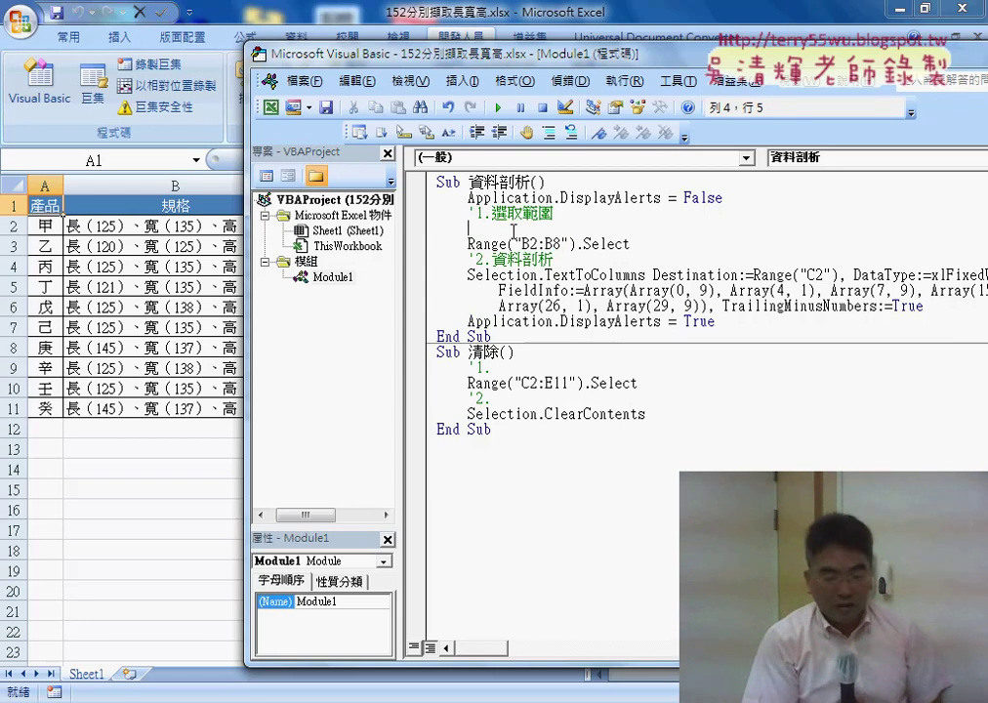
text(r=)
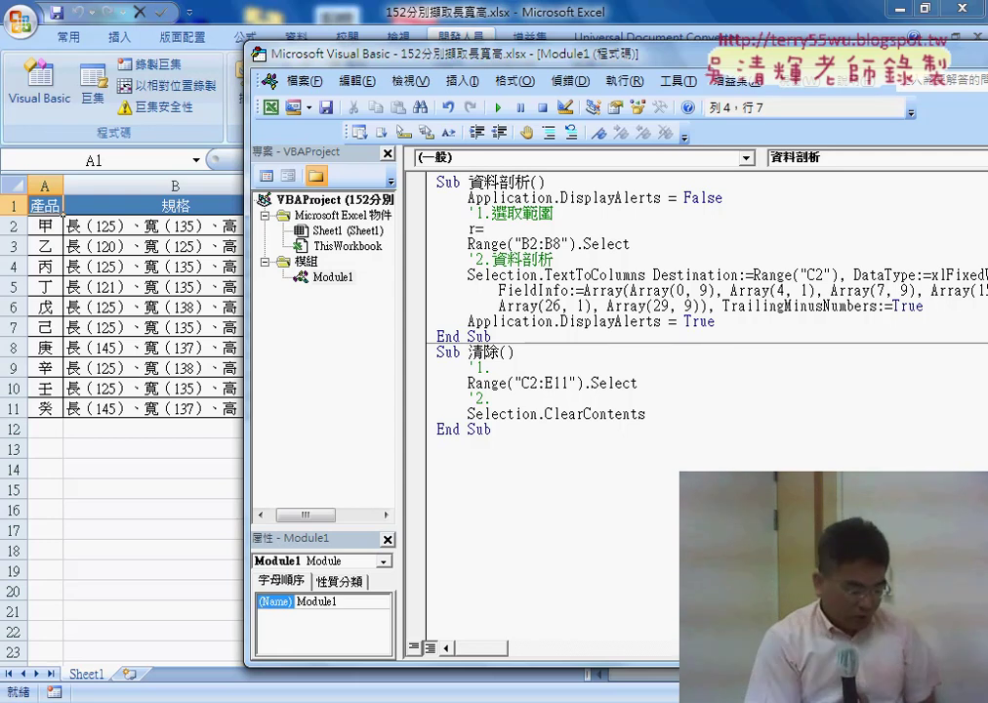
text(ra)
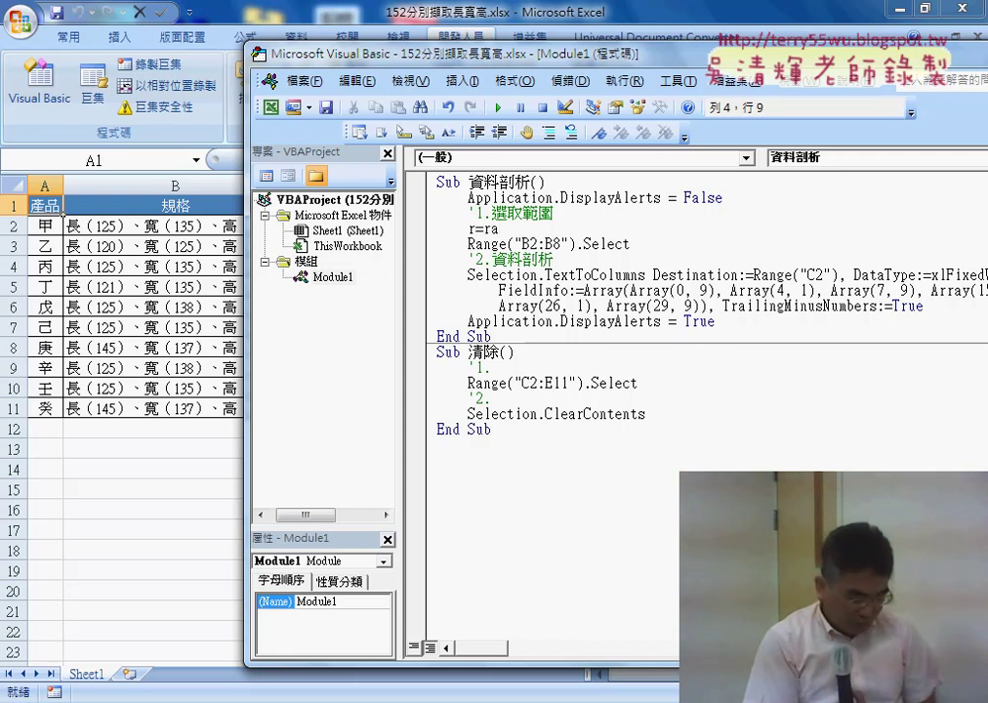
text(nge)
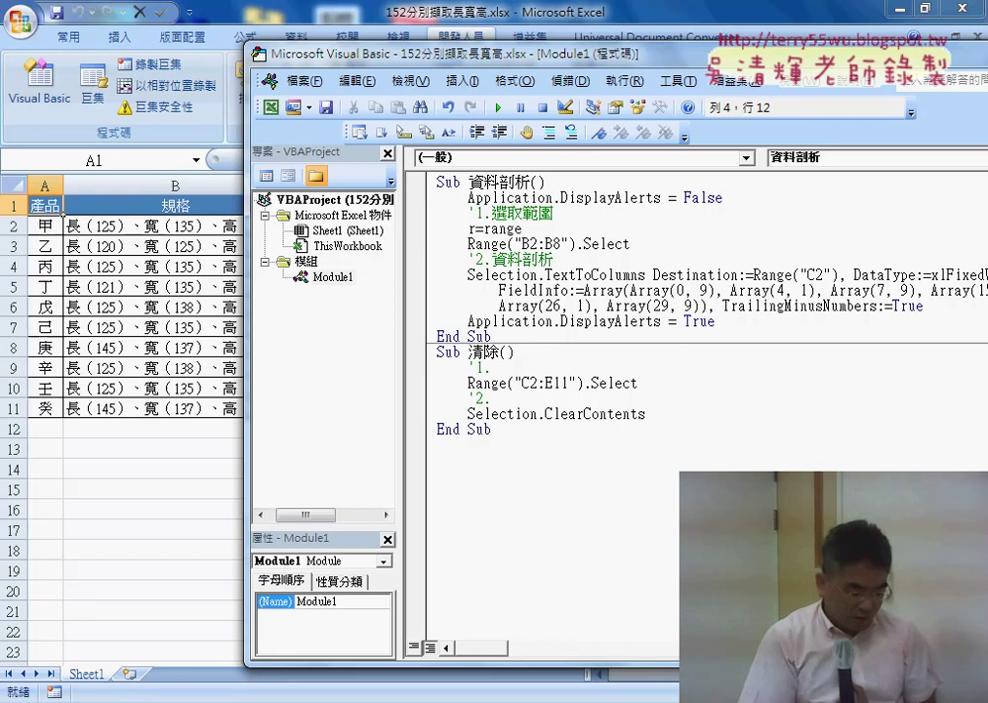
text(("A)
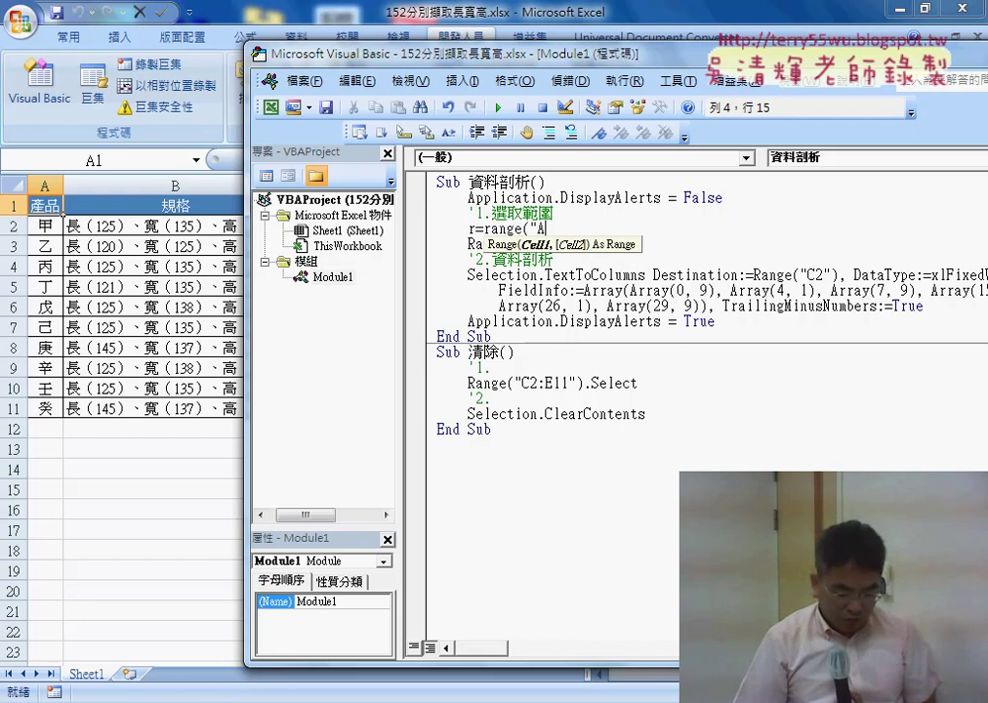
text(1"))
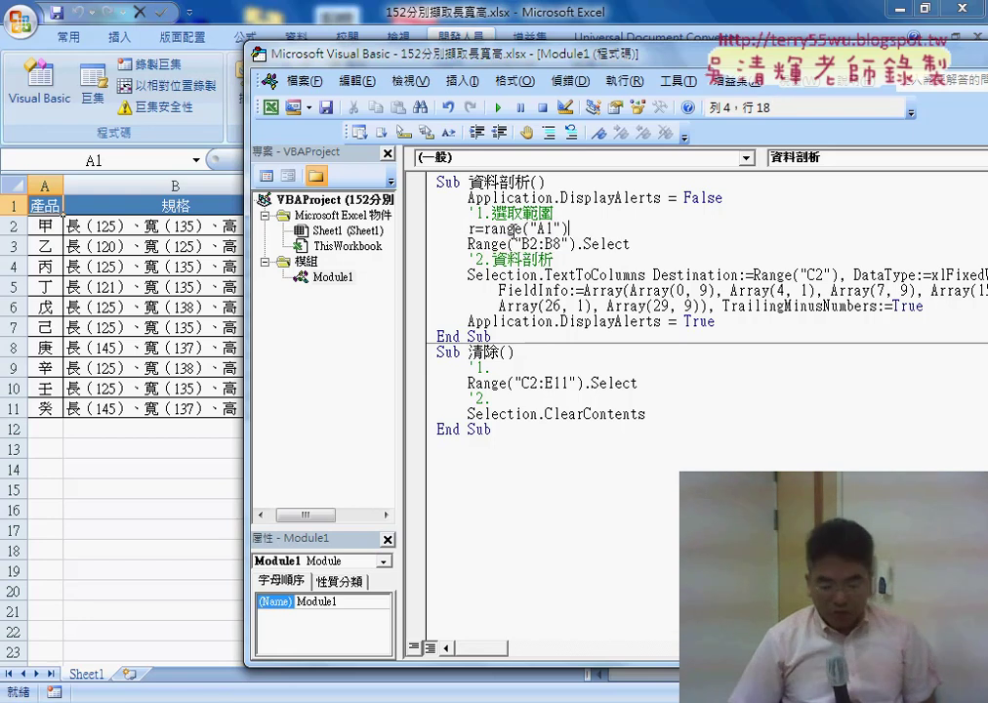
text(.)
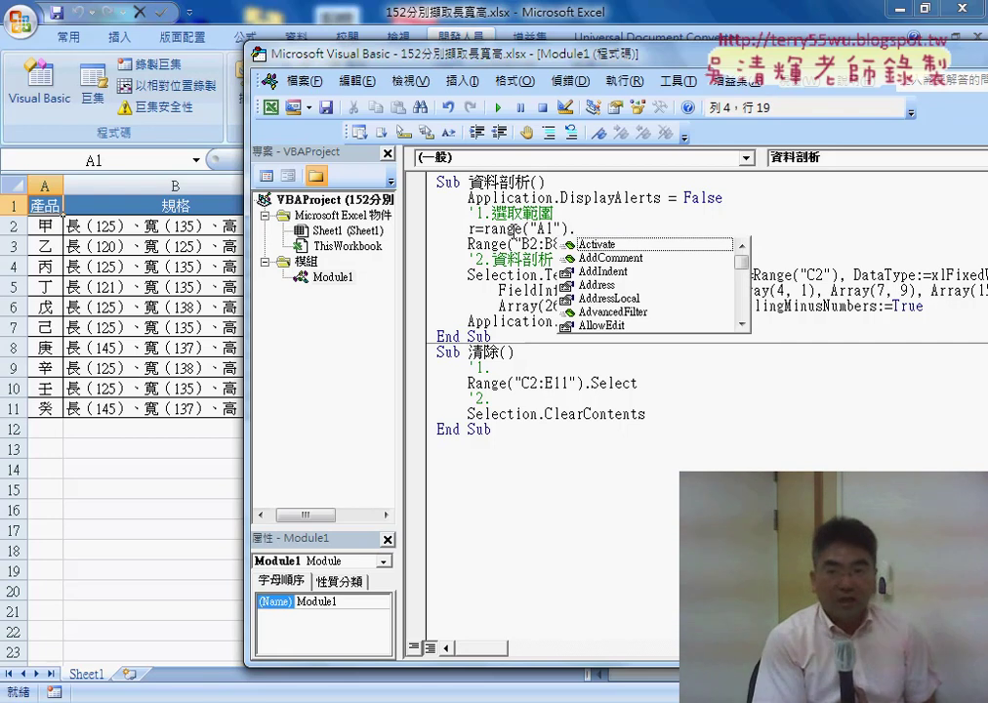
text(E)
text(n)
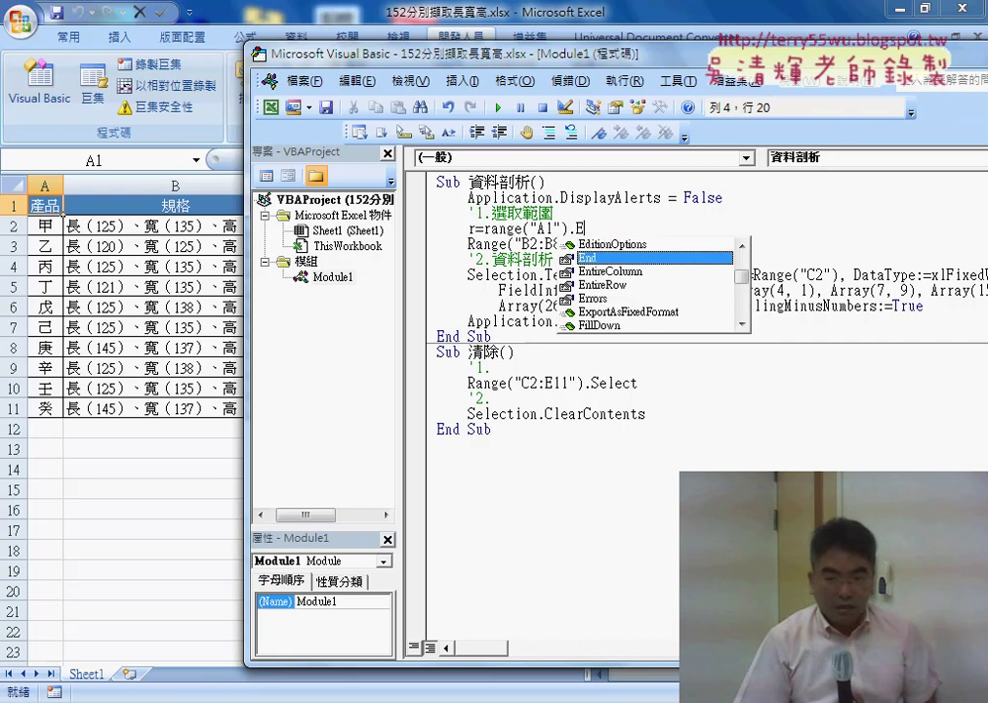
text(d )
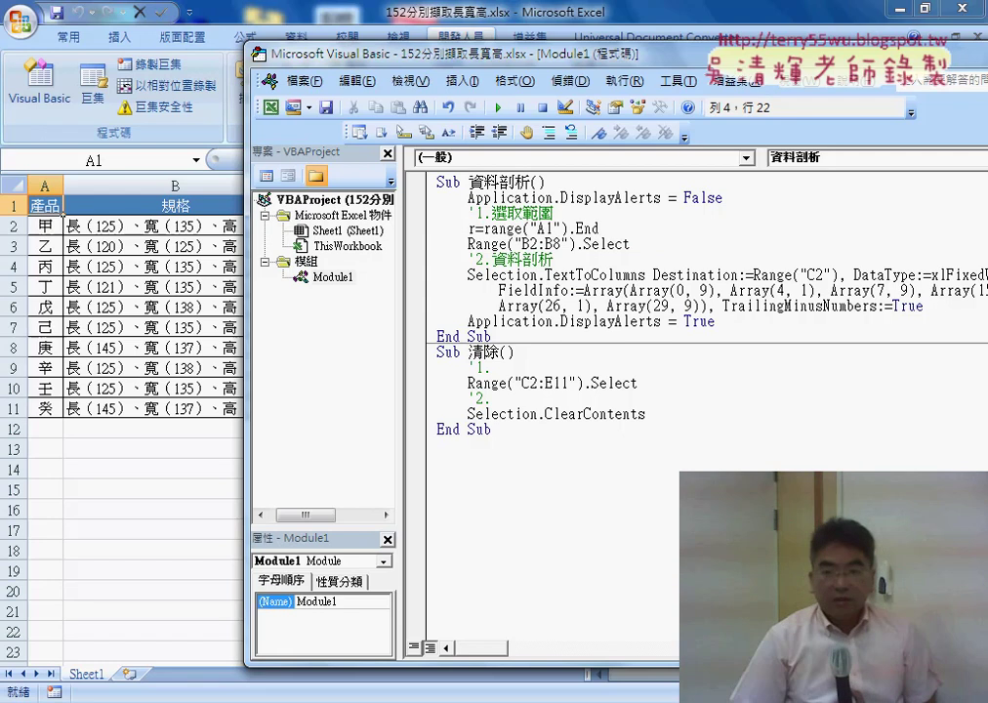
text(()
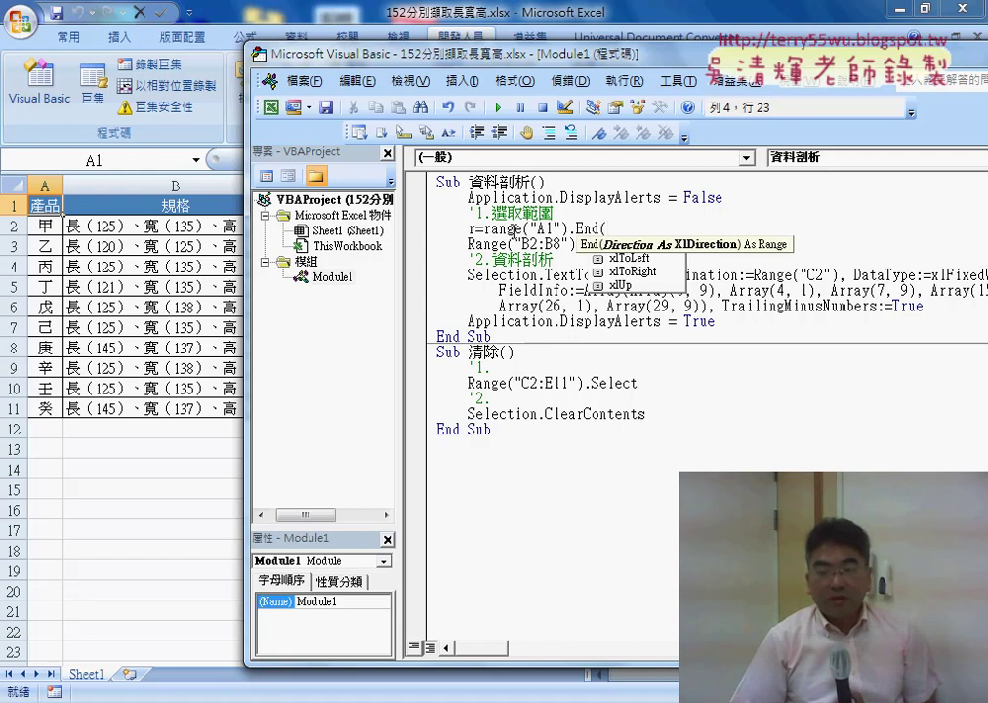
key(Down)
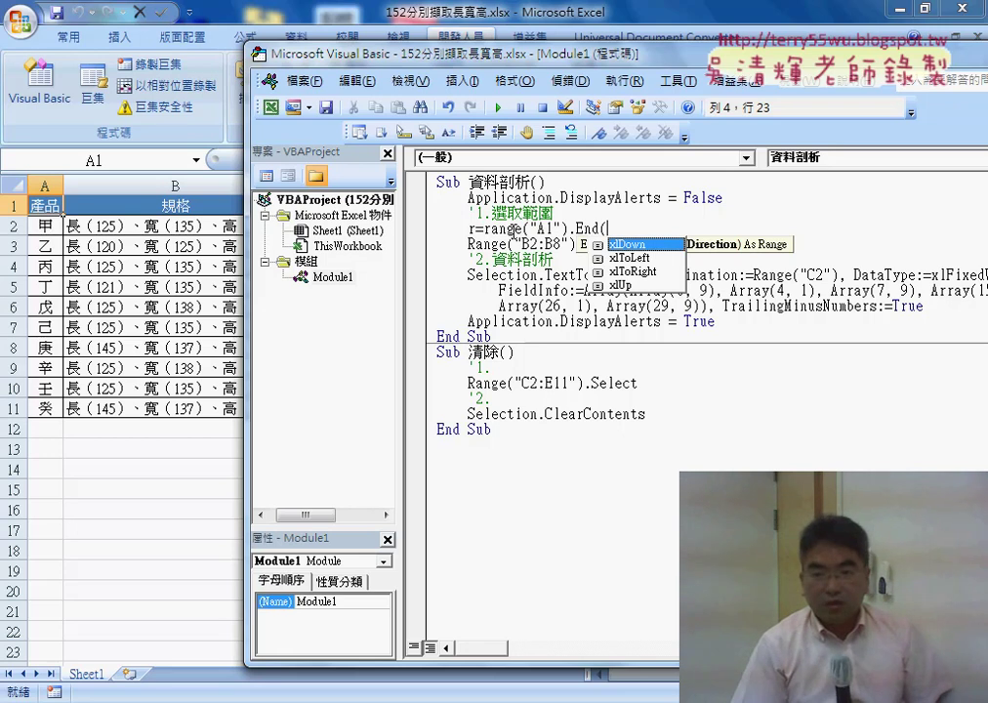
key(Tab)
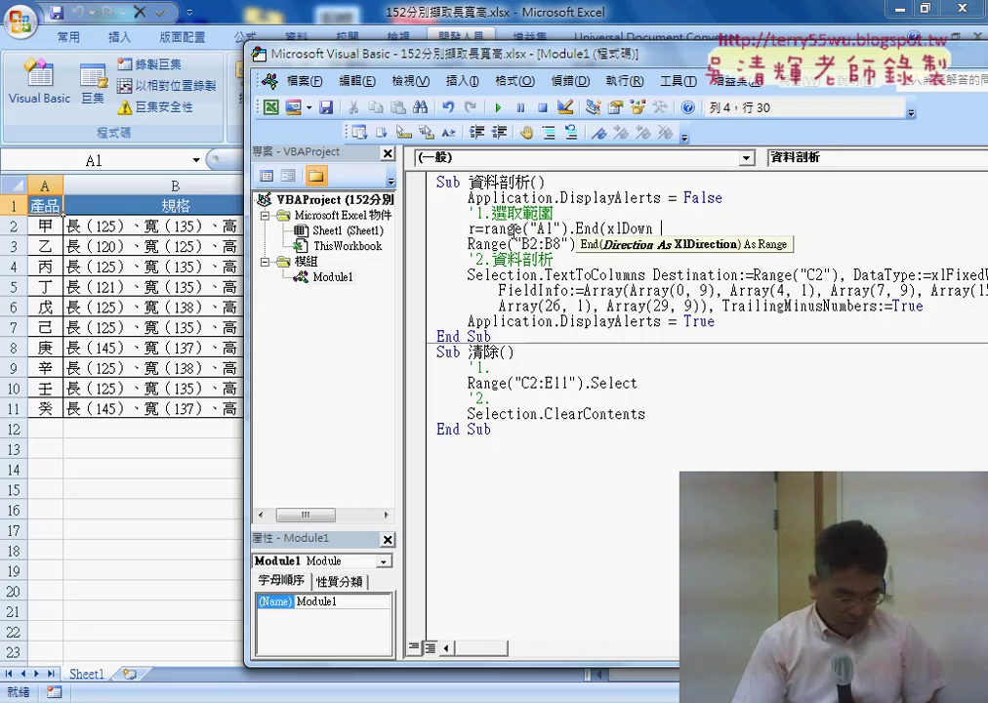
text())
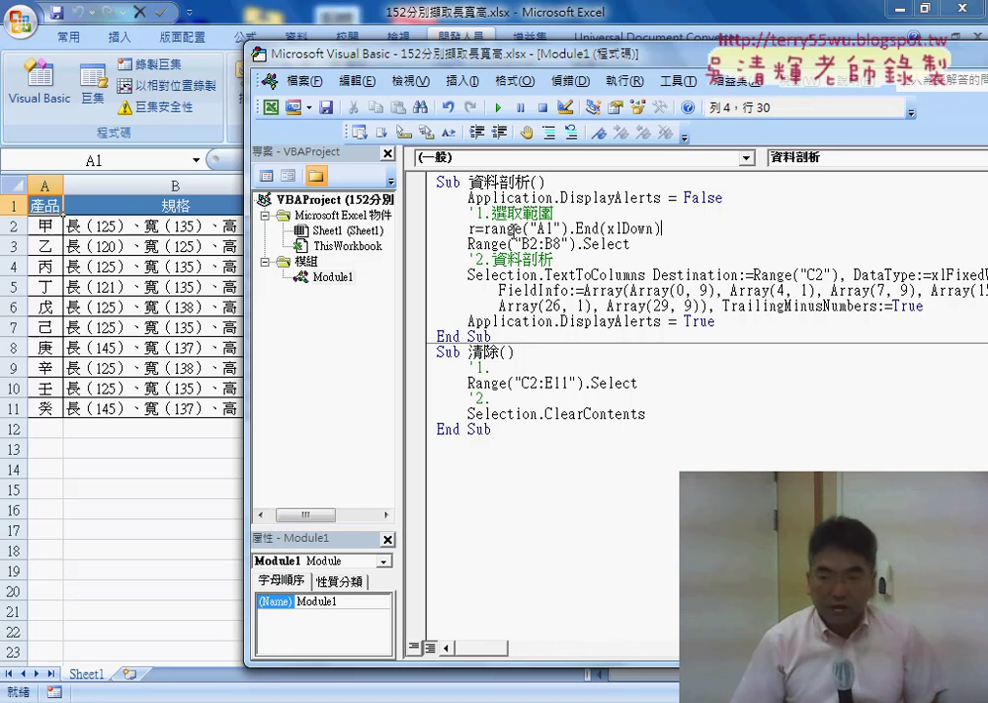
text(.r)
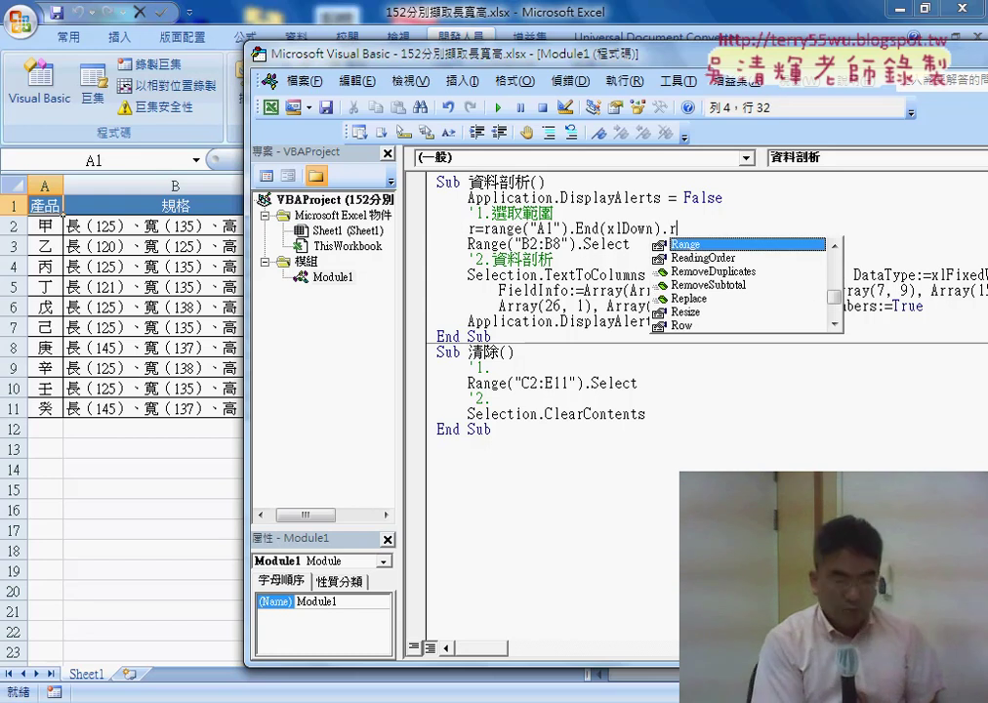
text(ow)
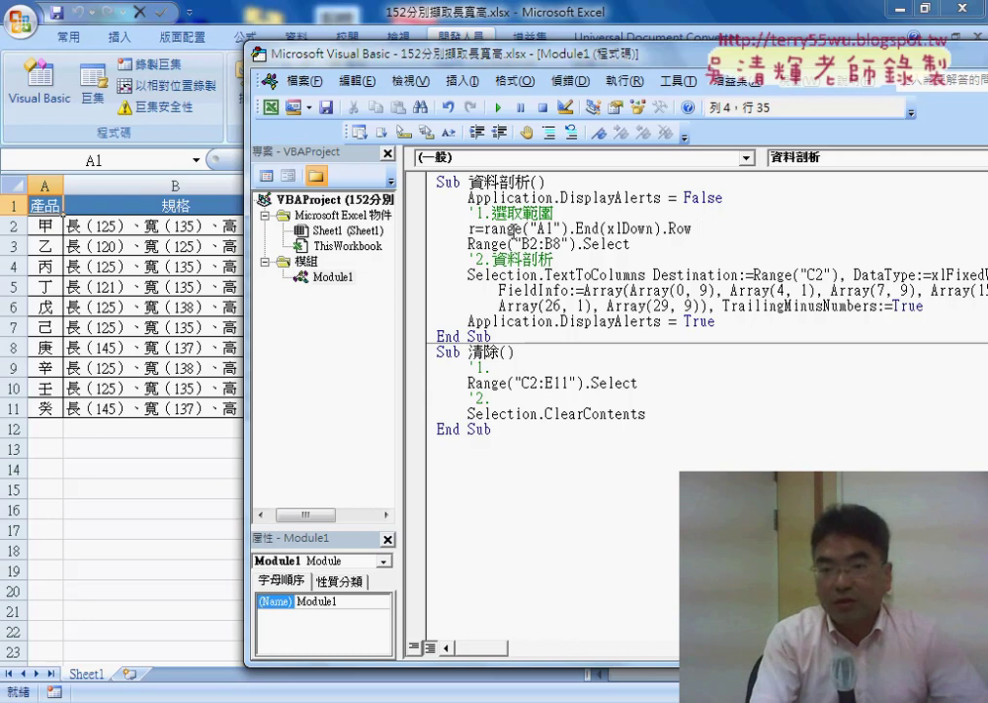
drag(577, 228, 661, 228)
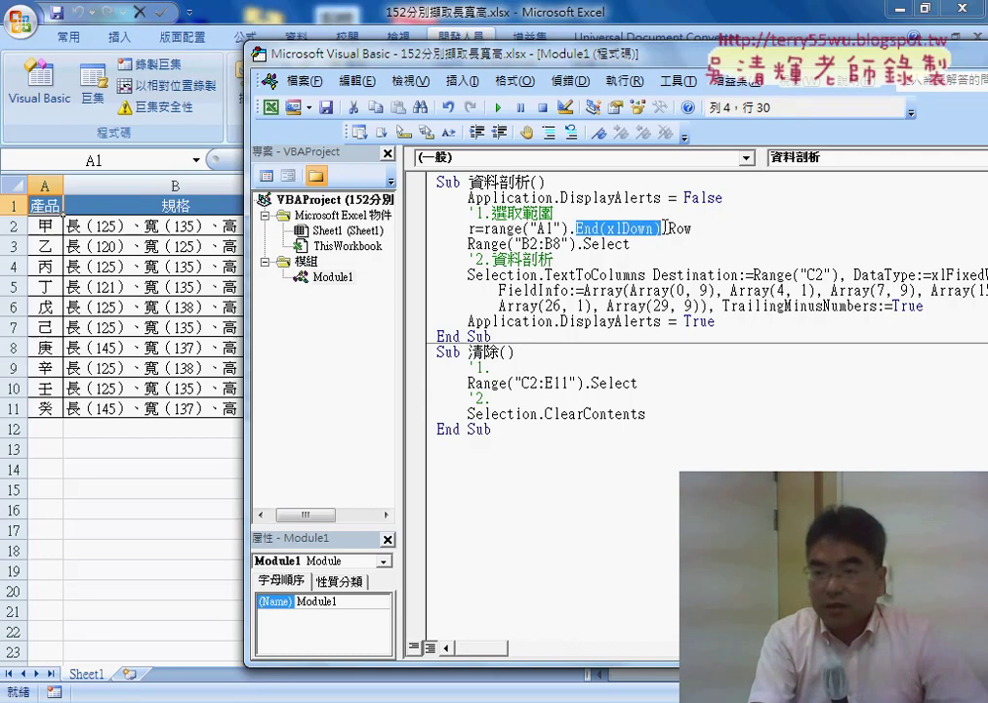
drag(665, 228, 672, 225)
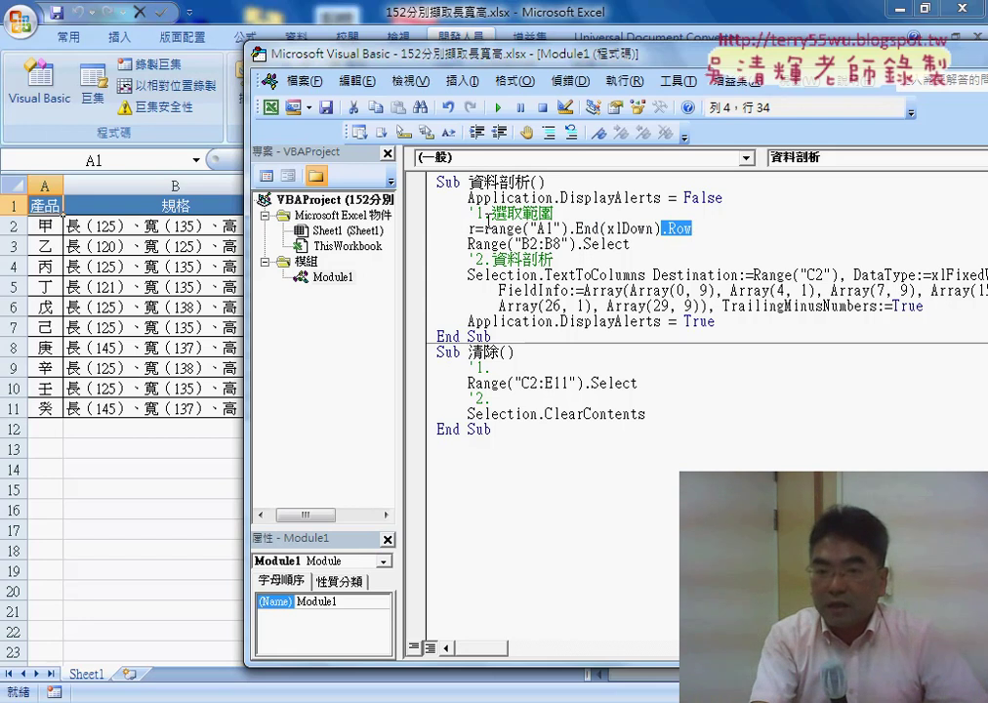
click(470, 228)
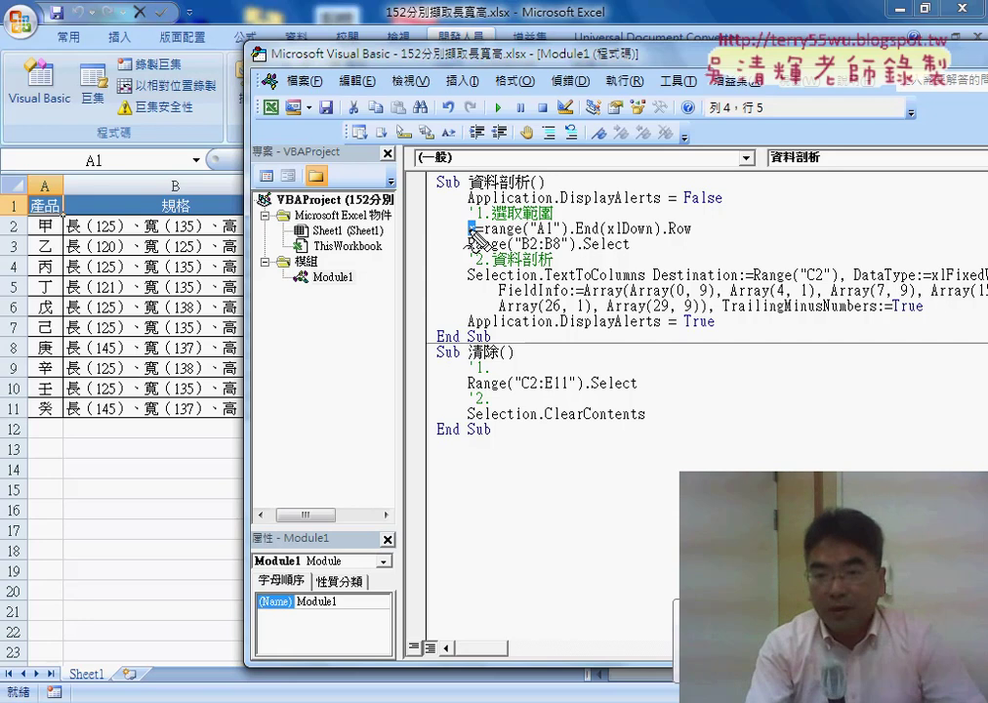
mouse_move(479, 236)
mouse_down()
mouse_move(635, 235)
mouse_move(558, 191)
mouse_move(474, 225)
mouse_up()
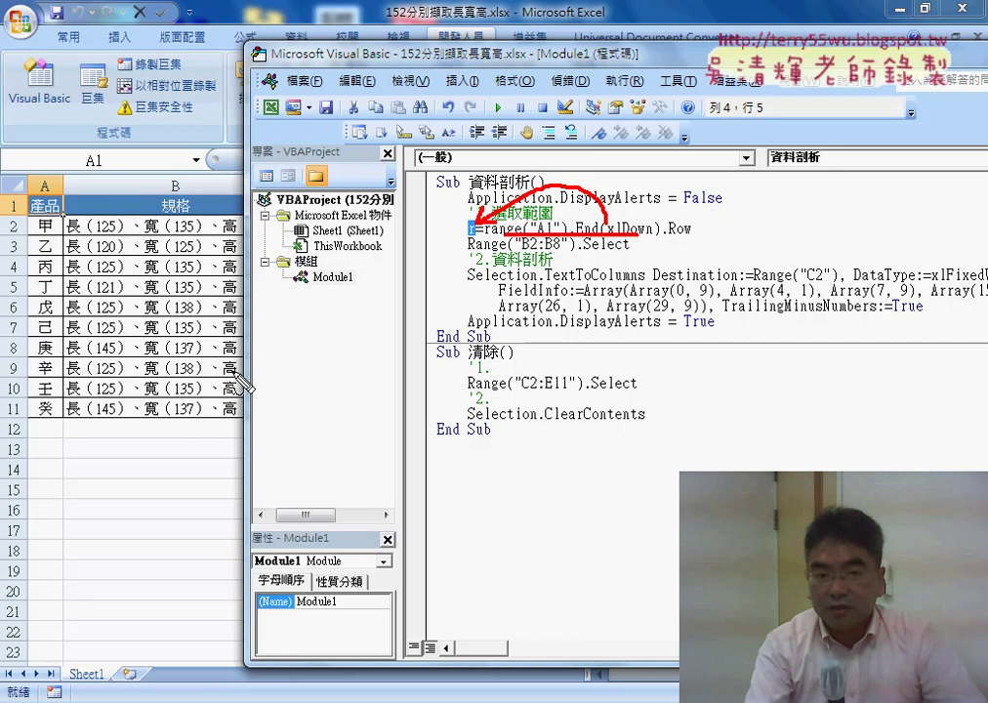
mouse_move(17, 418)
mouse_down()
mouse_move(73, 361)
mouse_move(374, 244)
mouse_move(470, 238)
mouse_up()
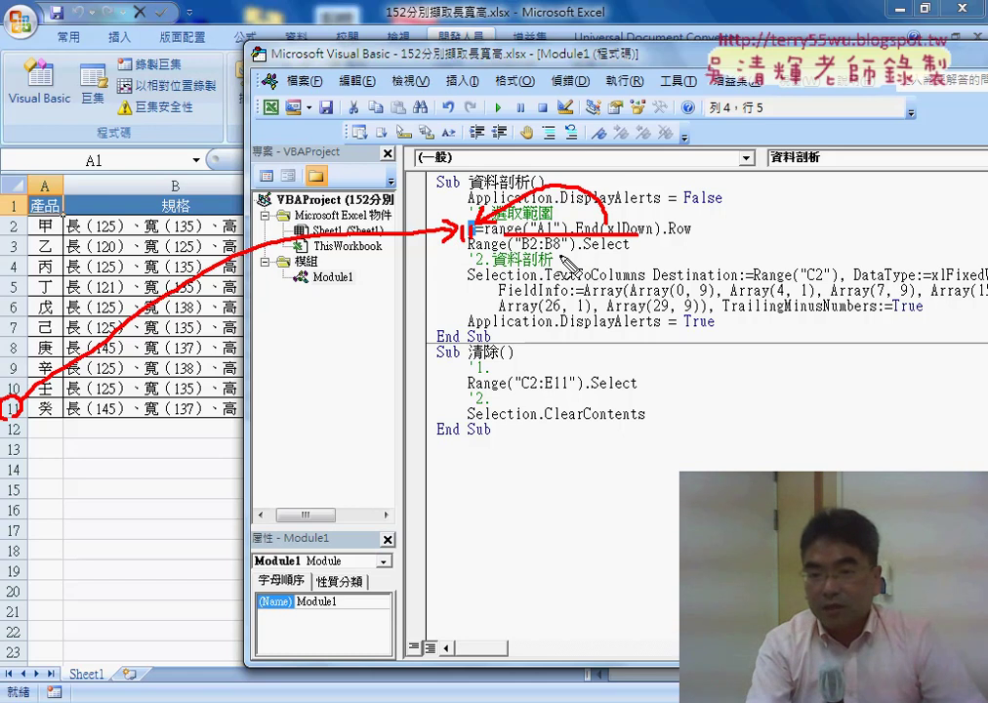
drag(461, 246, 469, 234)
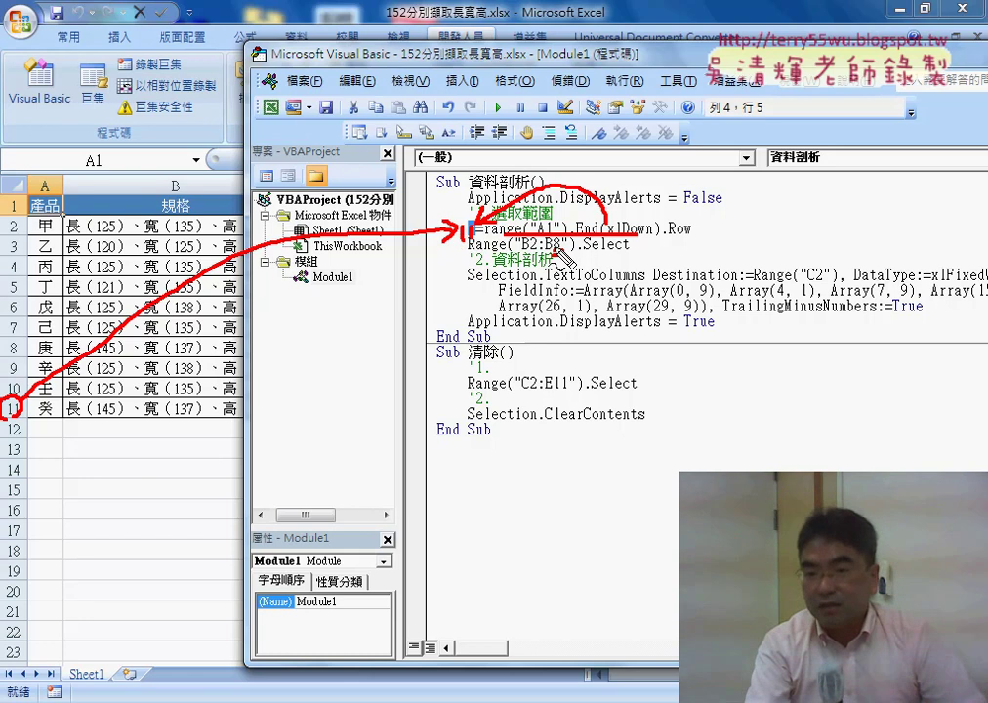
drag(553, 257, 565, 256)
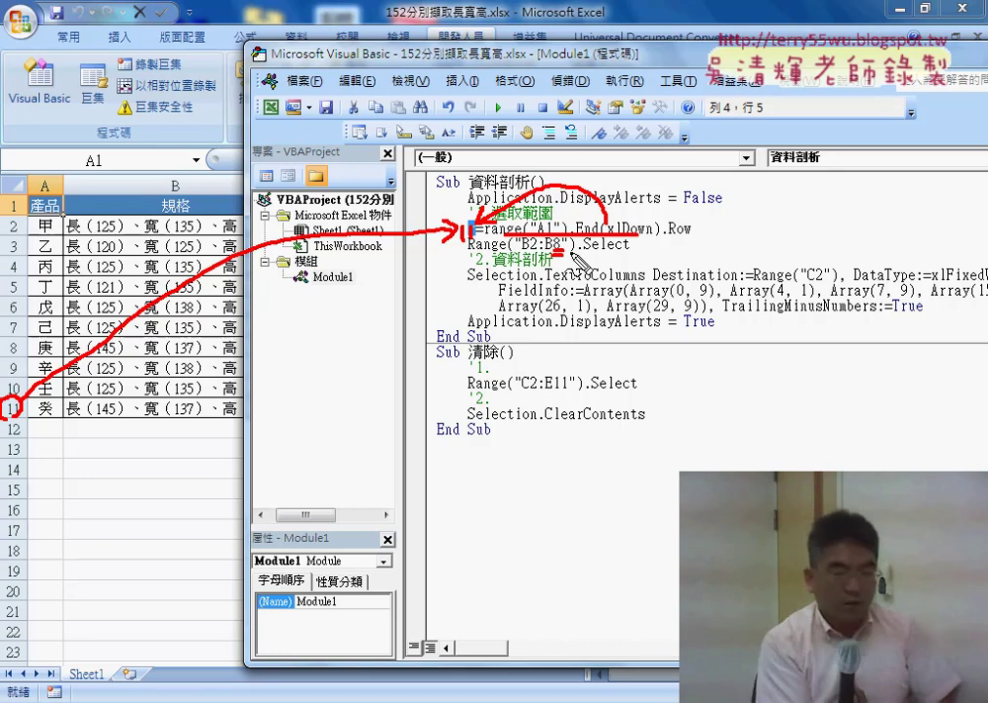
key(Escape)
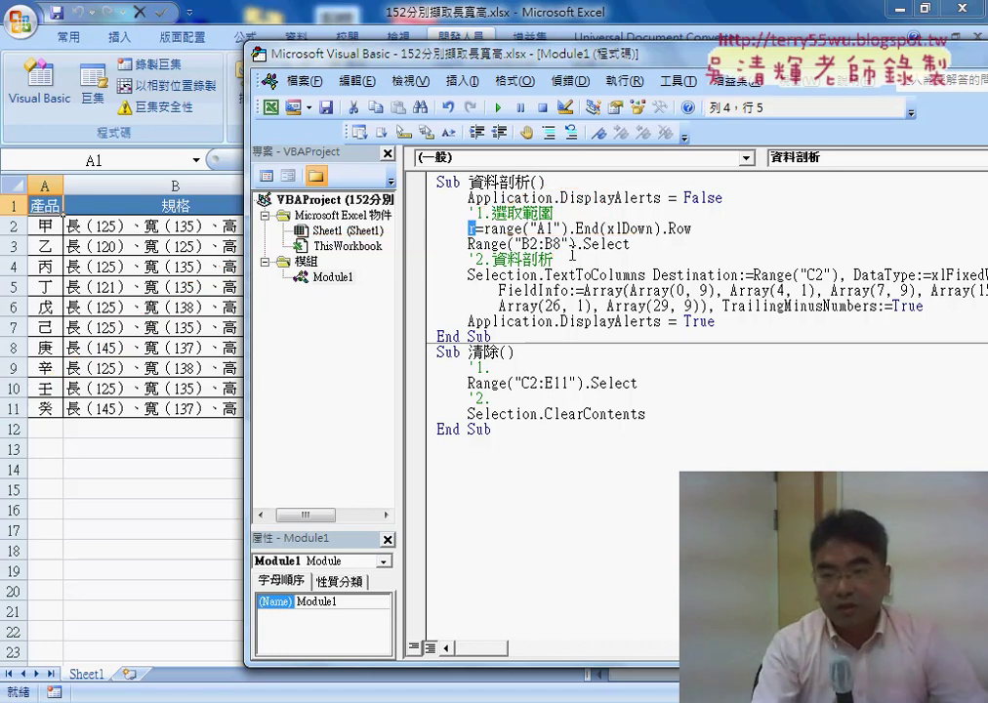
Step: Replace the hard-coded row 8 so the select line reads Range("B2:B" & r)
click(559, 244)
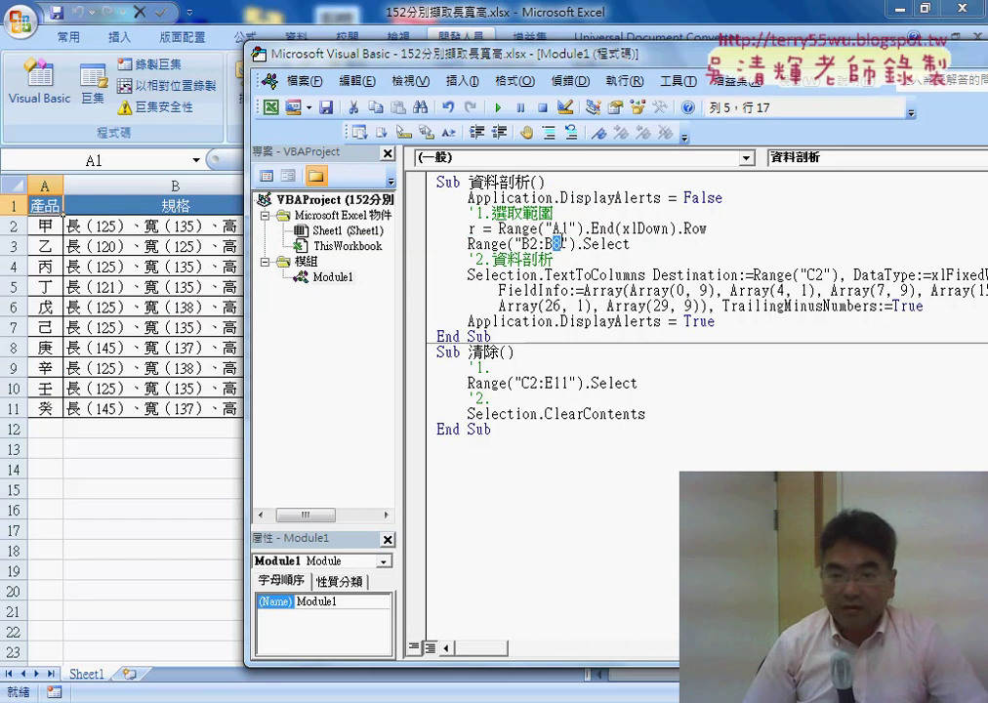
key(BackSpace)
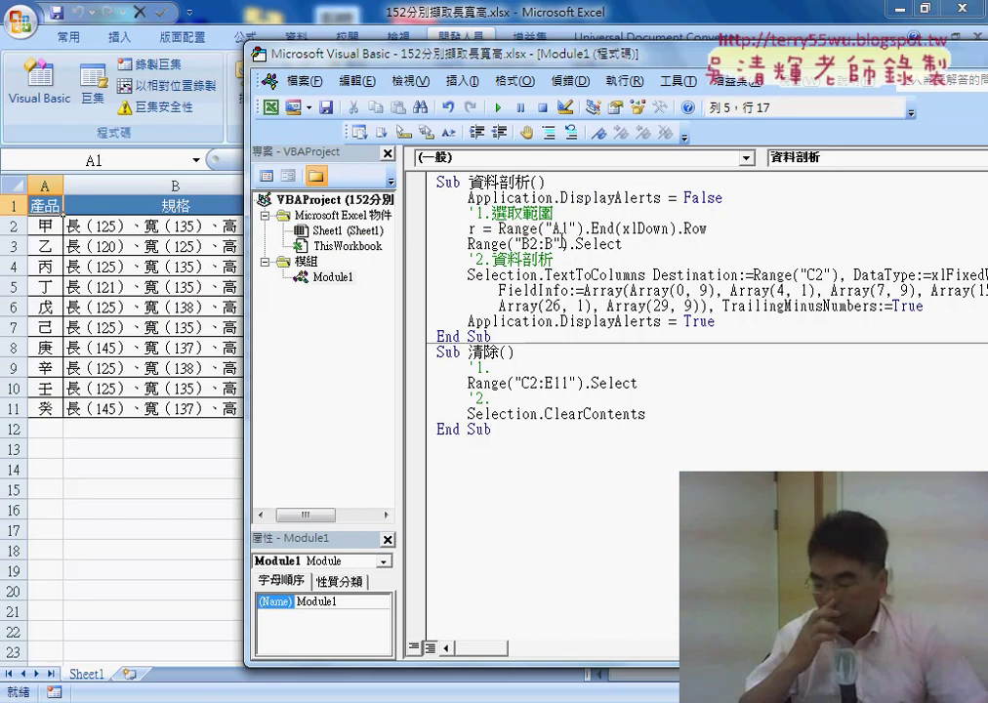
text(")
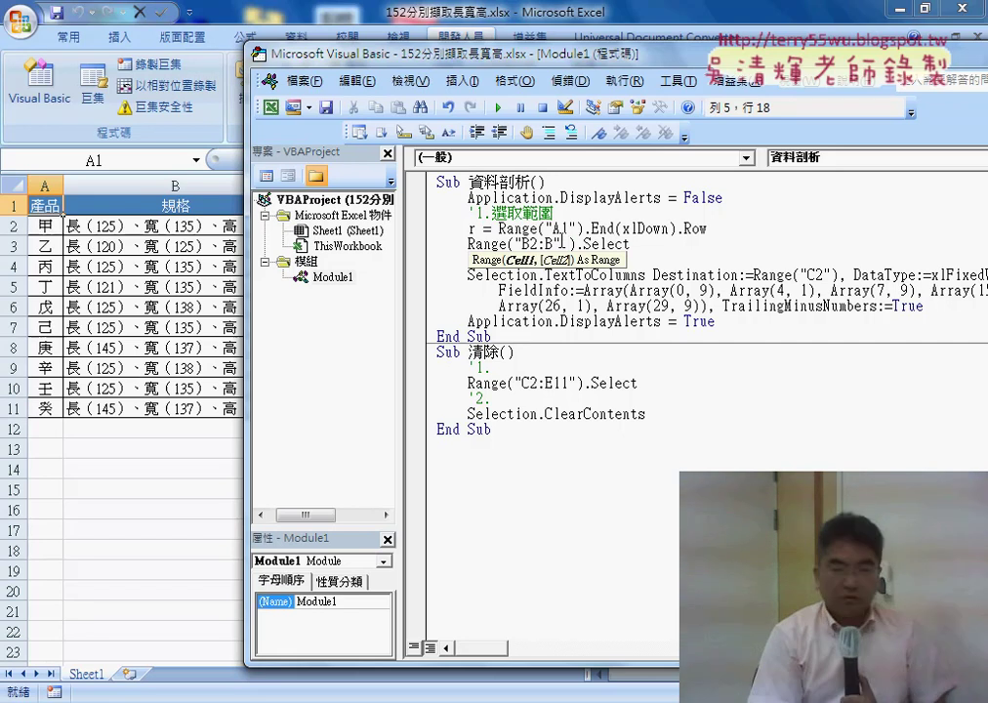
text( &)
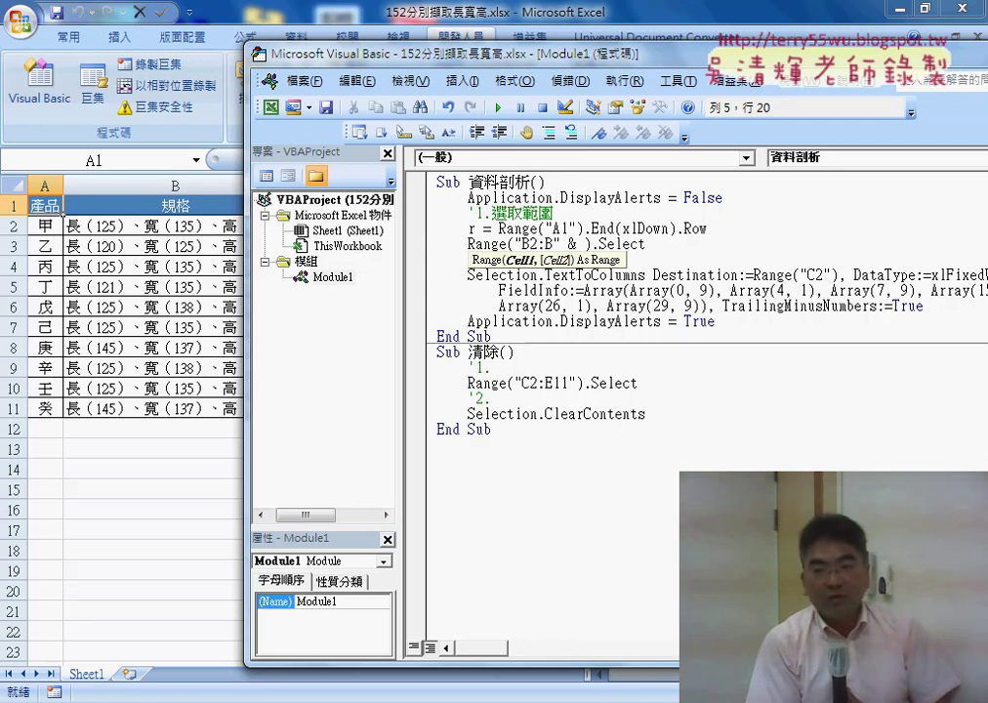
text( r)
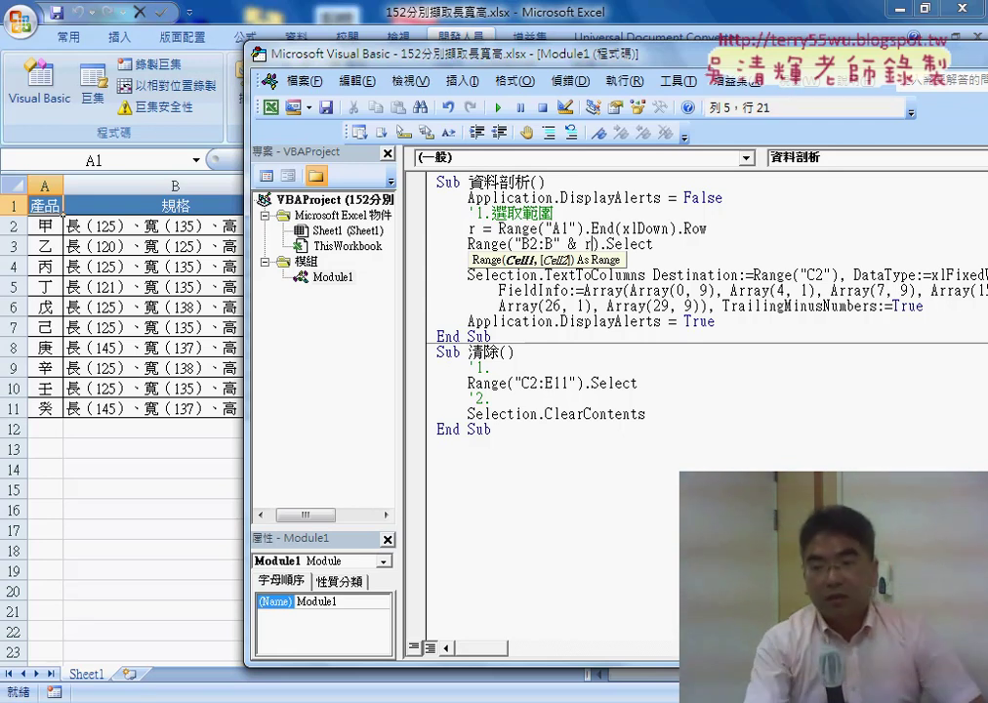
click(640, 322)
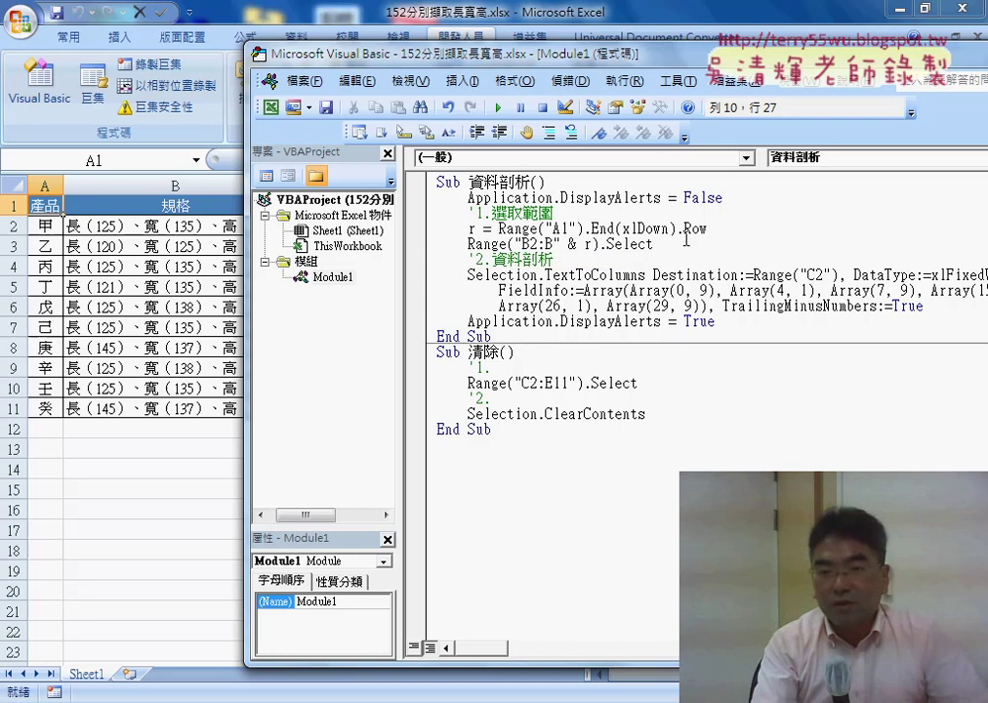
drag(707, 228, 500, 228)
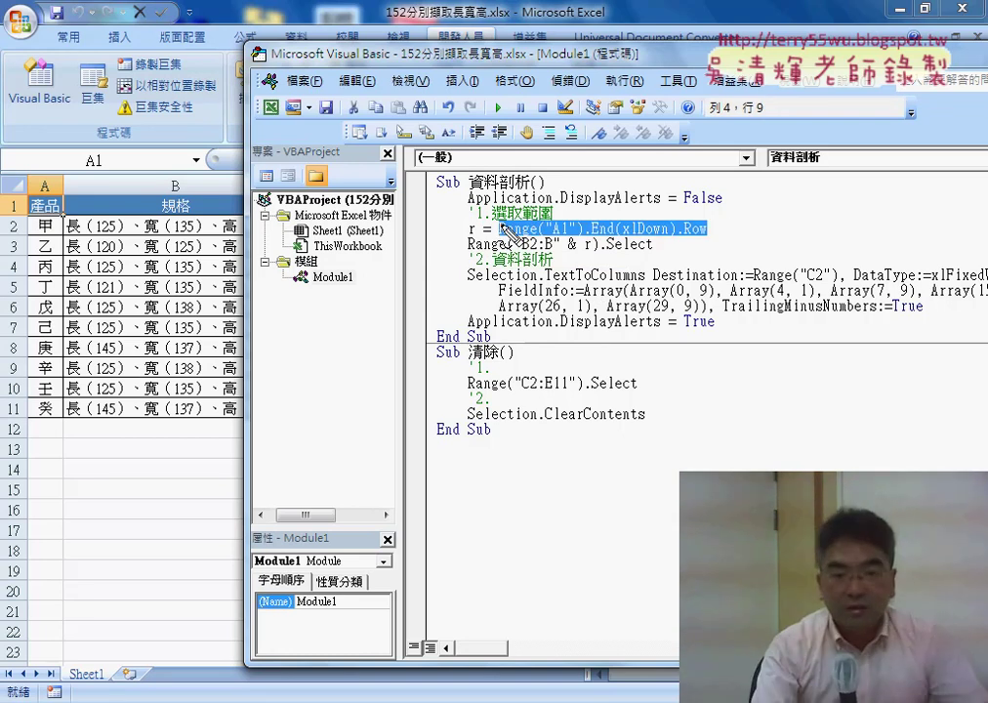
mouse_move(18, 400)
mouse_down()
mouse_move(77, 308)
mouse_move(462, 210)
mouse_move(477, 209)
mouse_move(488, 234)
mouse_up()
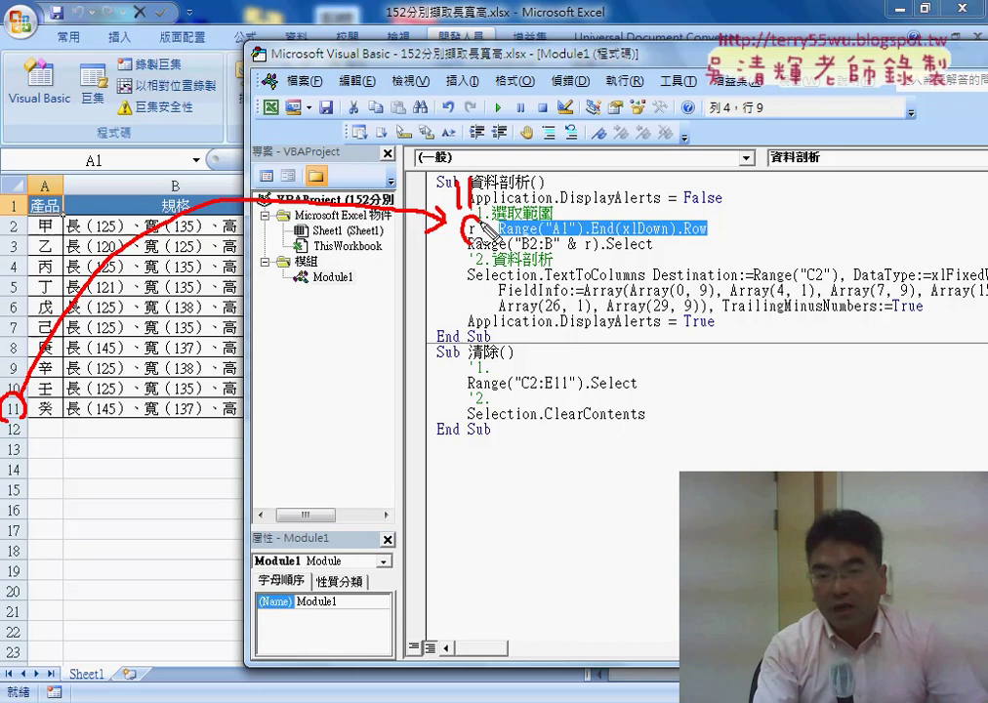
drag(451, 184, 442, 209)
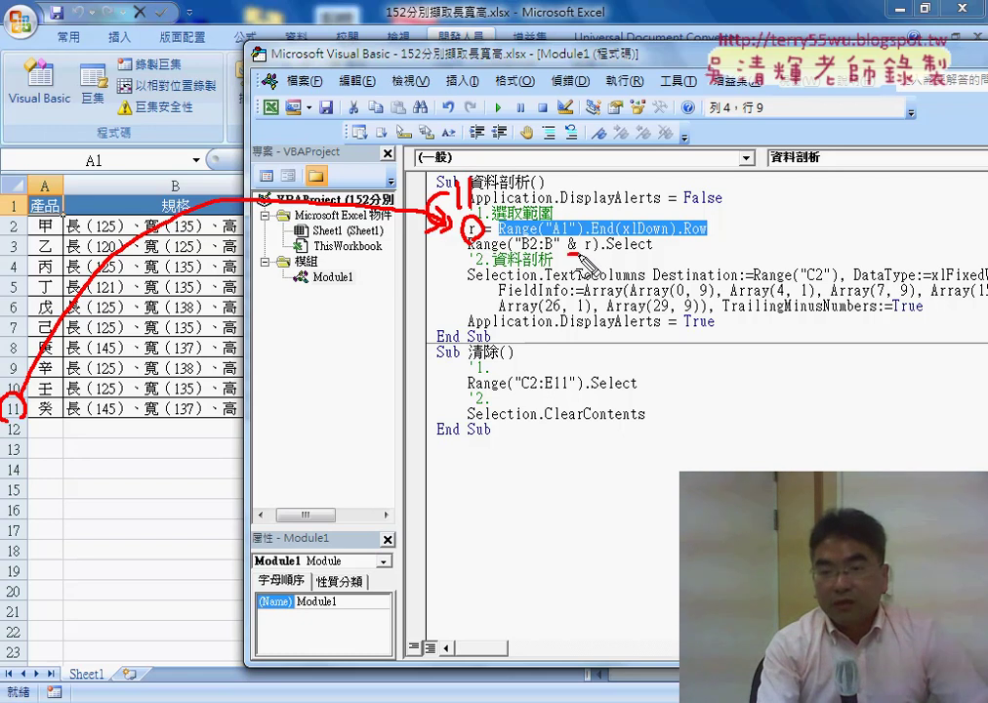
drag(564, 255, 598, 256)
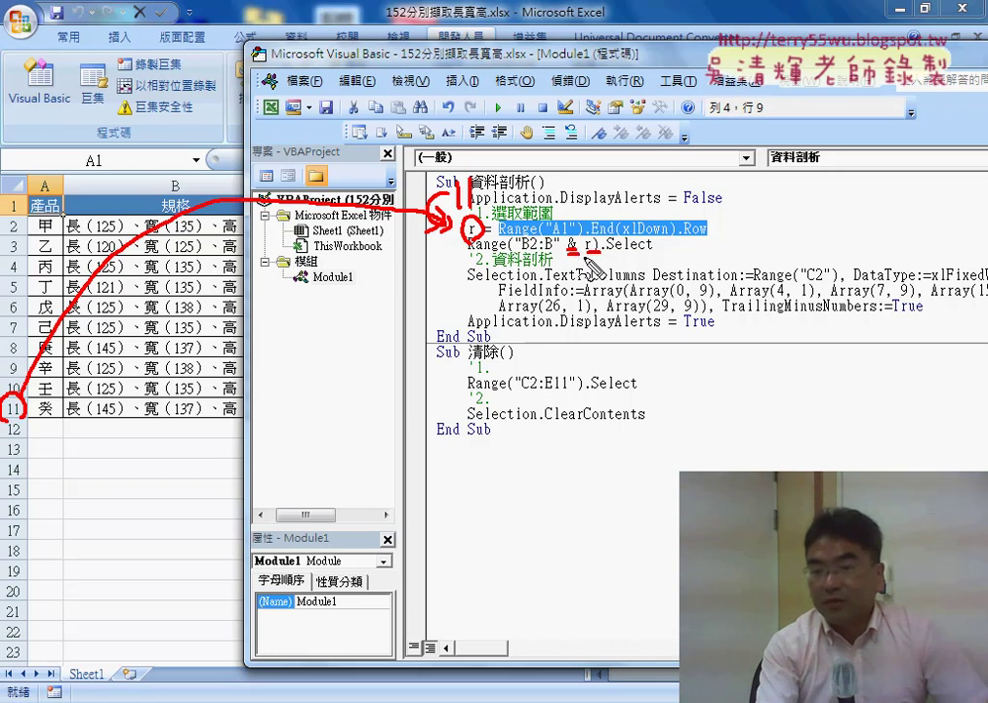
mouse_move(476, 219)
mouse_down()
mouse_move(466, 191)
mouse_move(537, 183)
mouse_move(600, 227)
mouse_move(607, 217)
mouse_up()
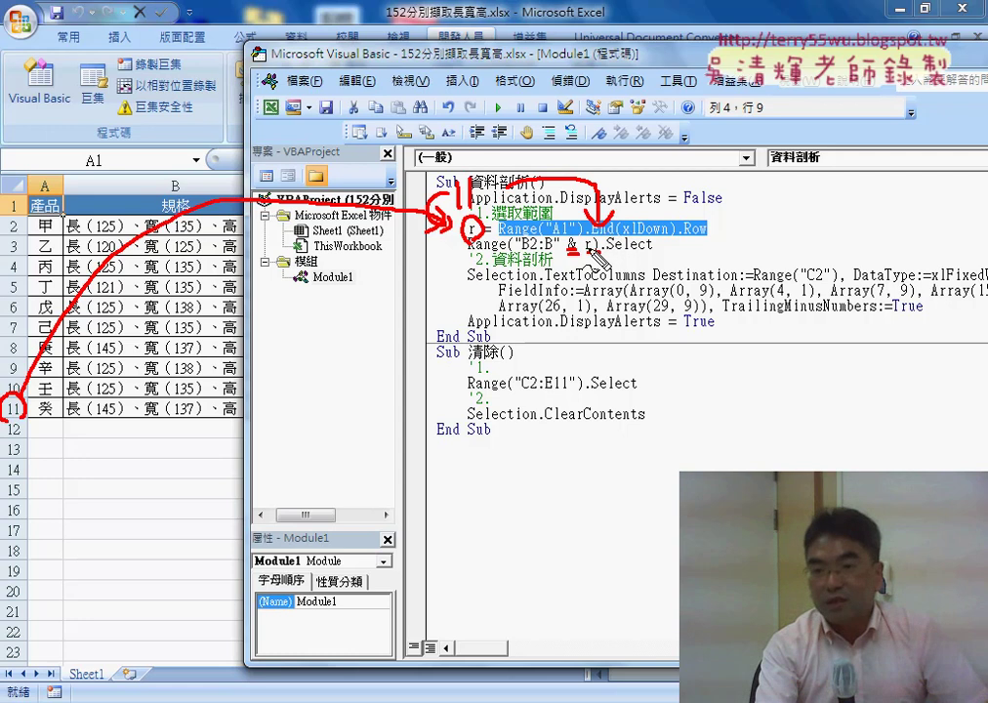
drag(566, 252, 597, 254)
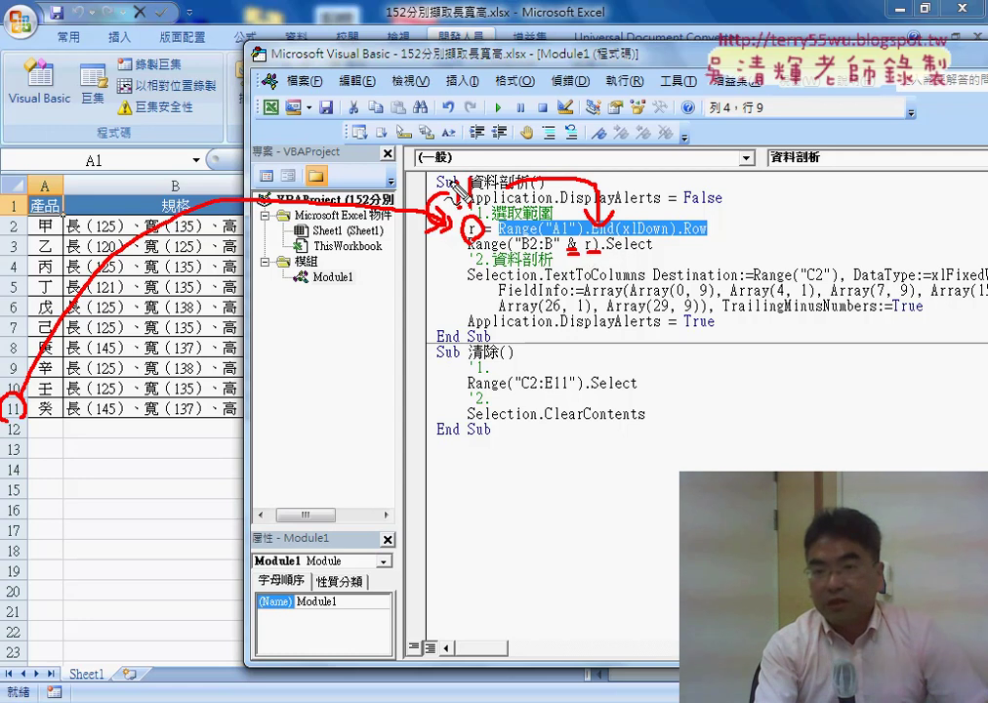
drag(455, 191, 459, 209)
mouse_move(485, 152)
mouse_down()
mouse_move(487, 172)
mouse_move(498, 172)
mouse_move(429, 192)
mouse_up()
drag(582, 226, 586, 242)
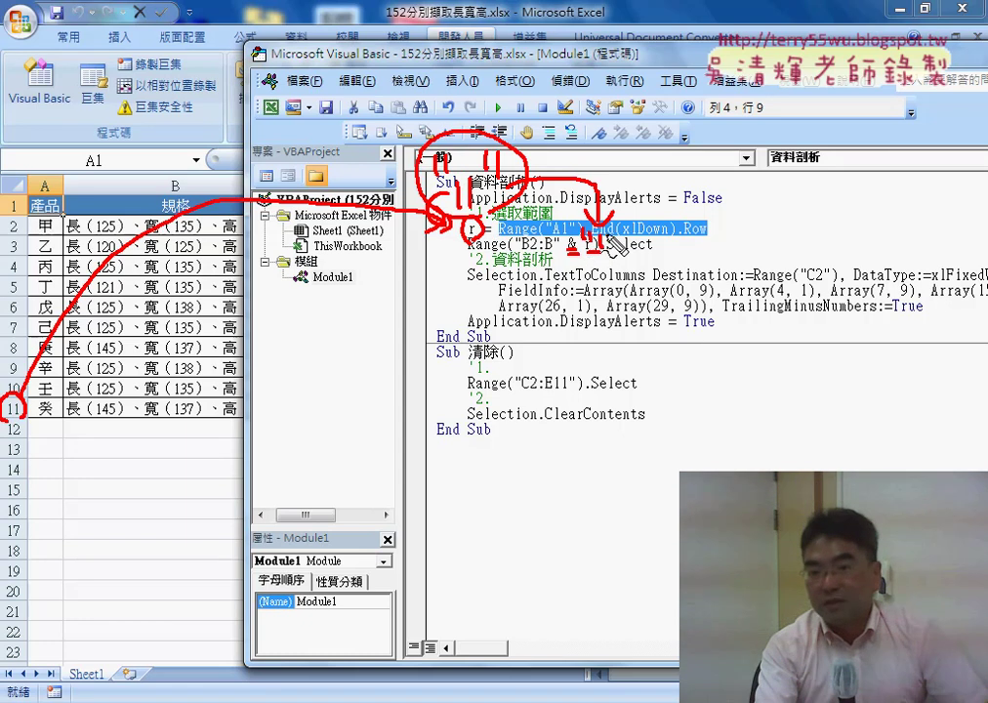
drag(597, 231, 597, 252)
drag(607, 230, 604, 252)
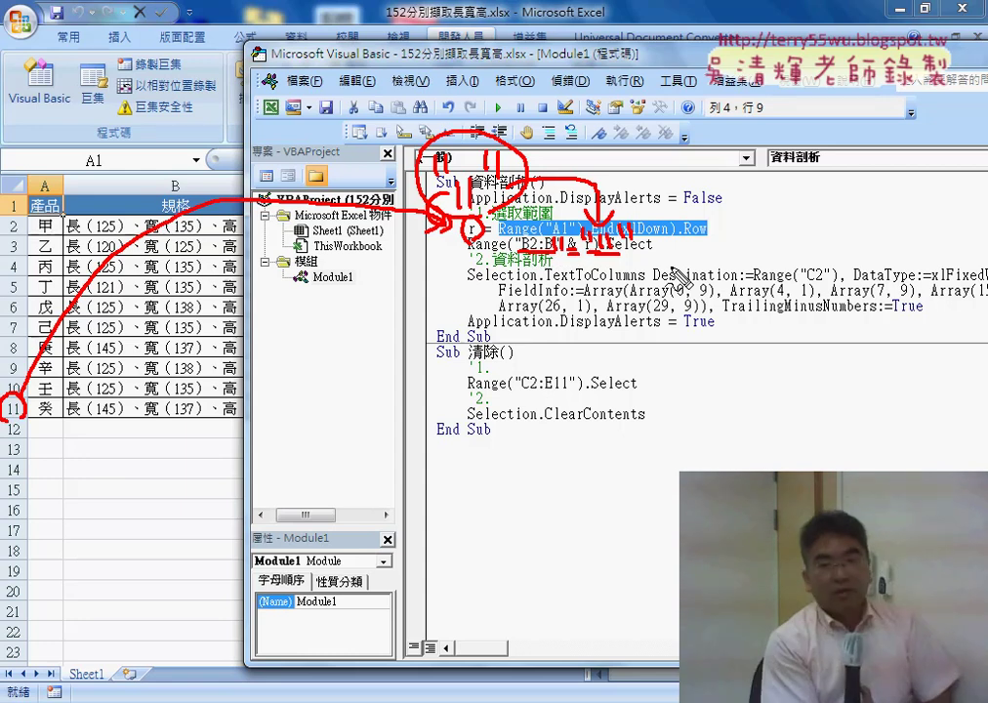
Step: Copy the r = Range("A1").End(xlDown).Row line into a new line under Sub 清除()
key(Escape)
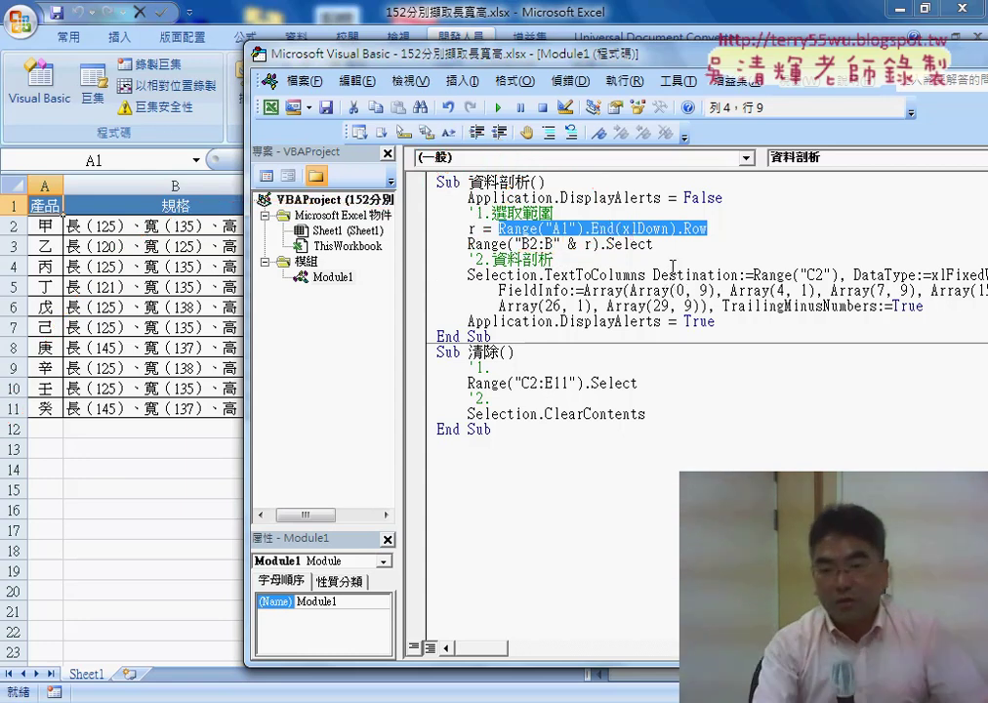
click(585, 351)
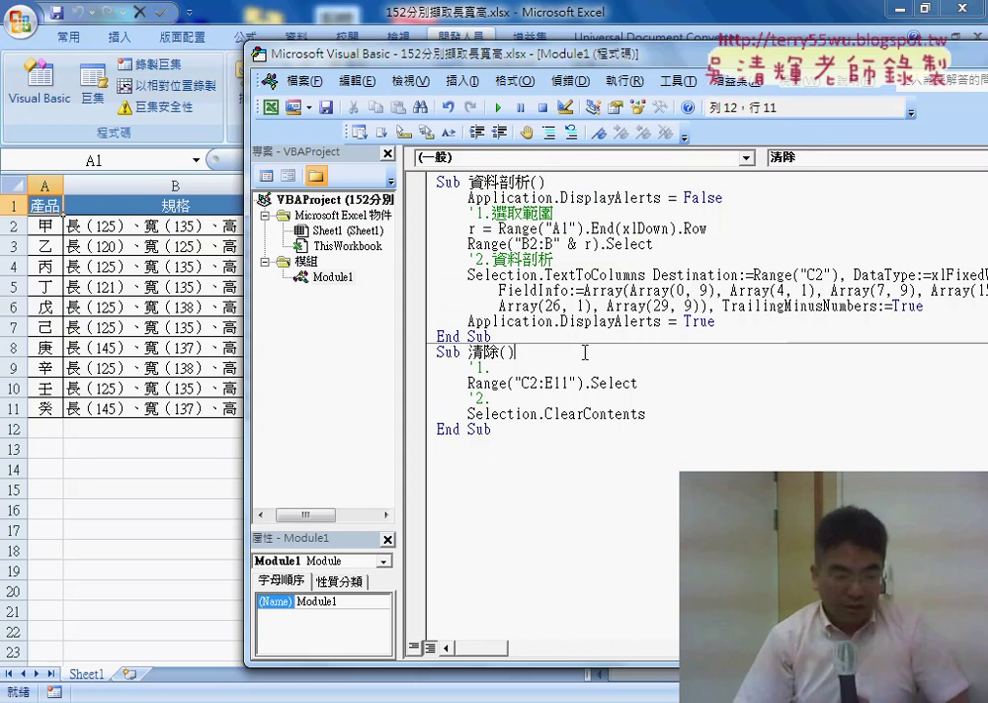
key(Return)
key(Tab)
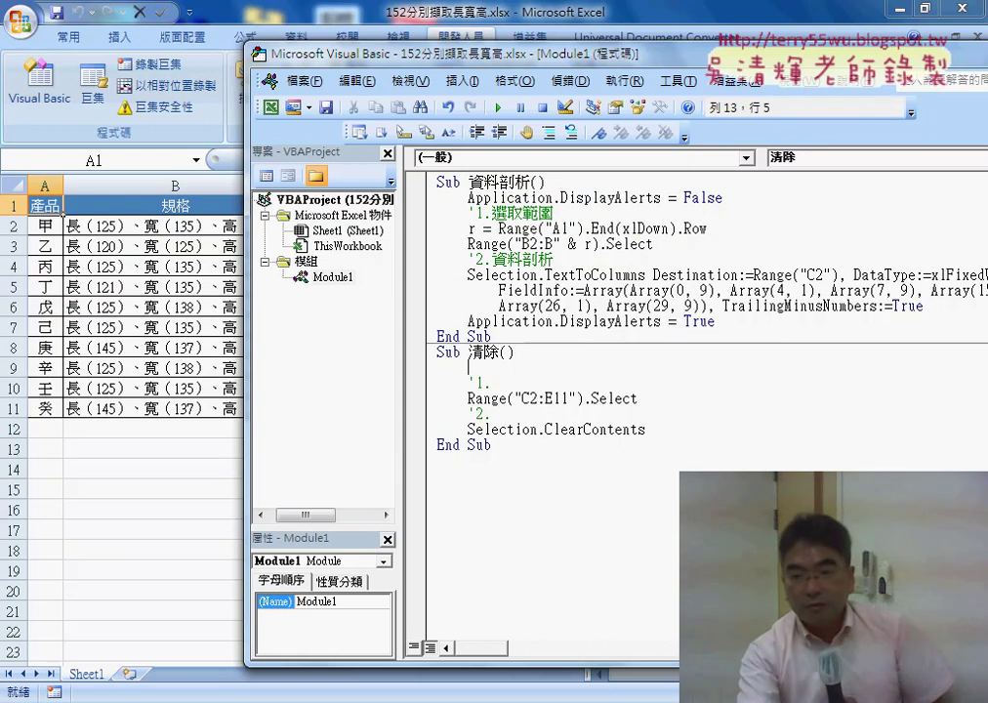
drag(709, 229, 469, 229)
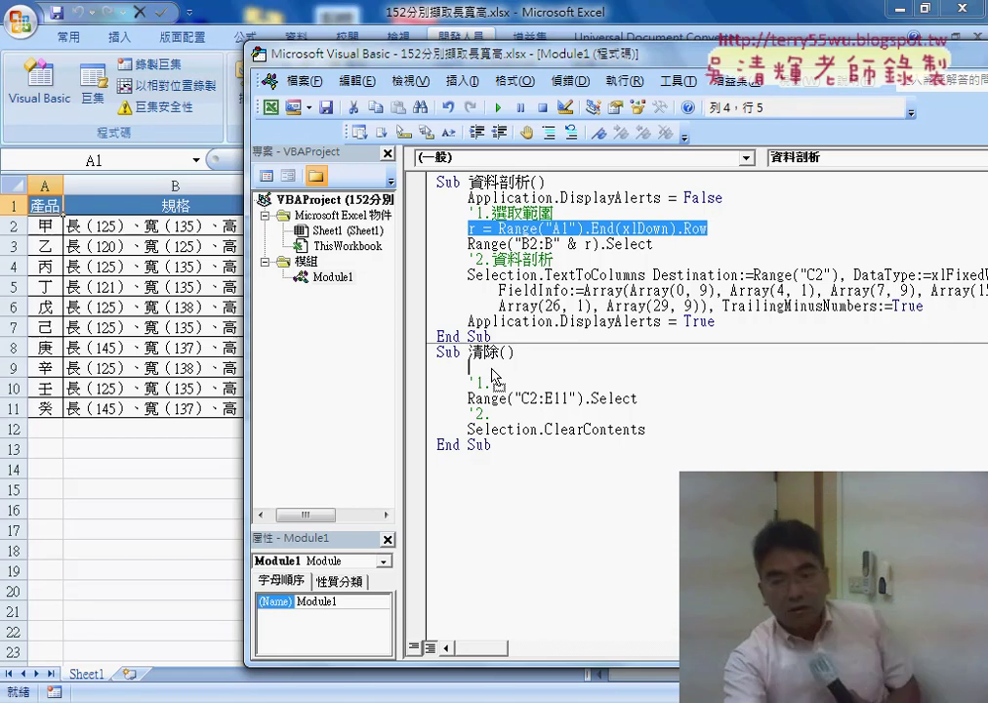
drag(494, 376, 494, 376)
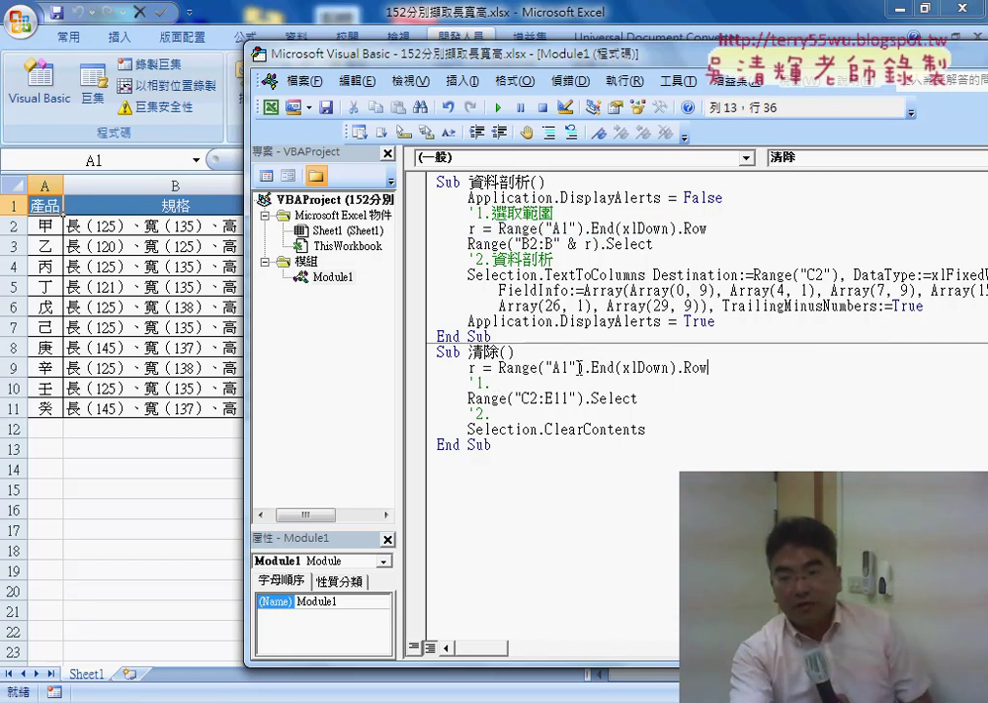
Step: Replace 11 in Range("C2:E11") with " & r so 清除 uses the last row
drag(567, 399, 553, 399)
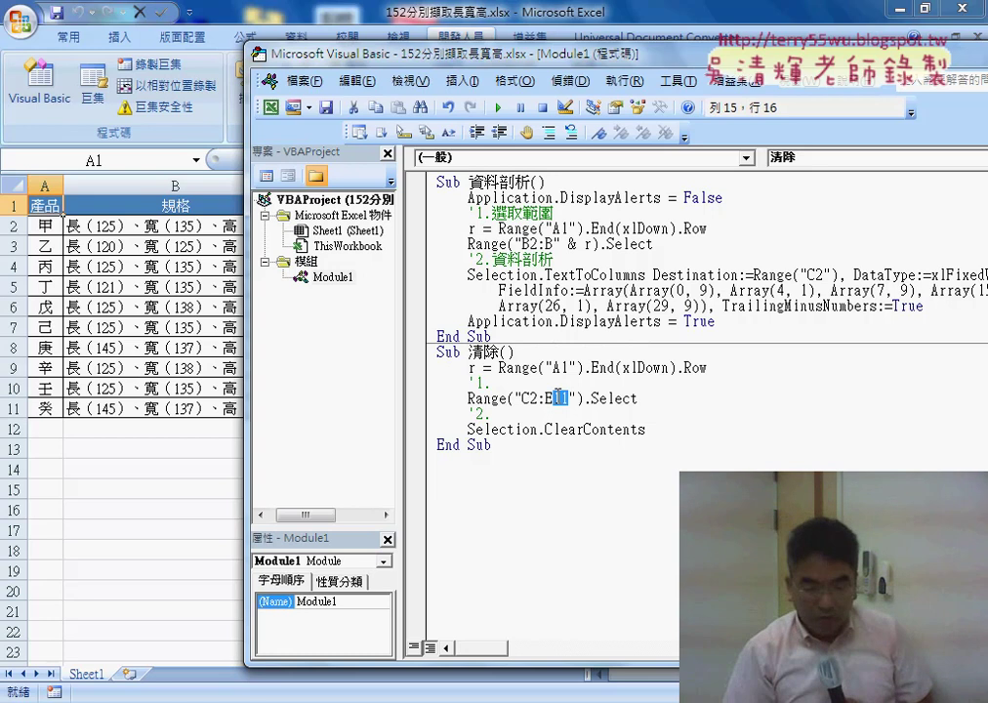
text(")
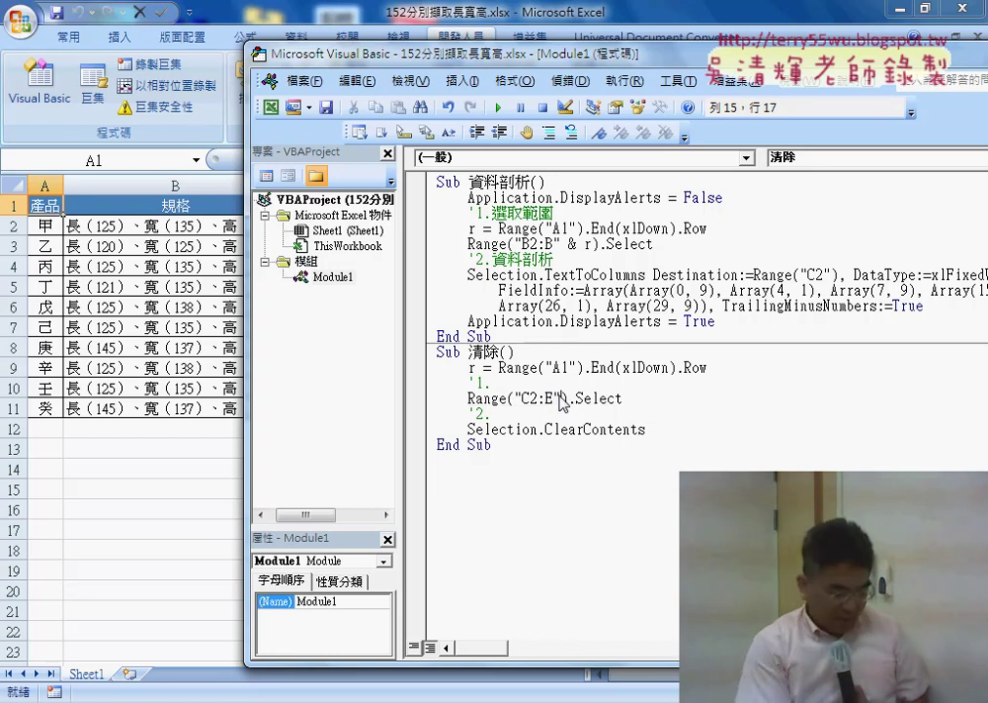
text( & )
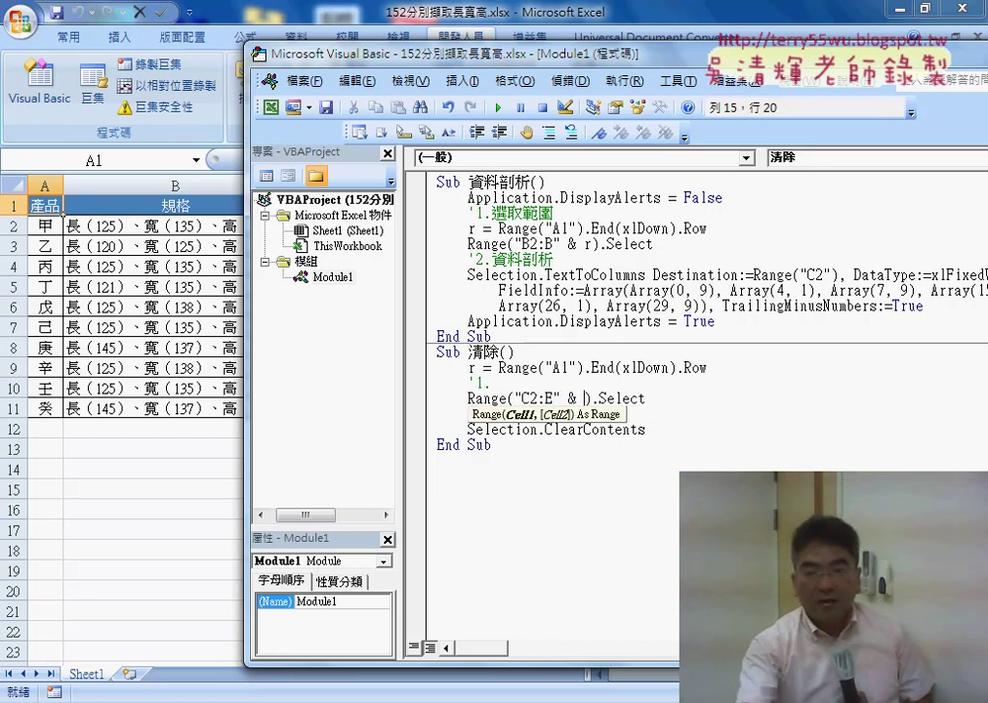
text(r)
click(696, 469)
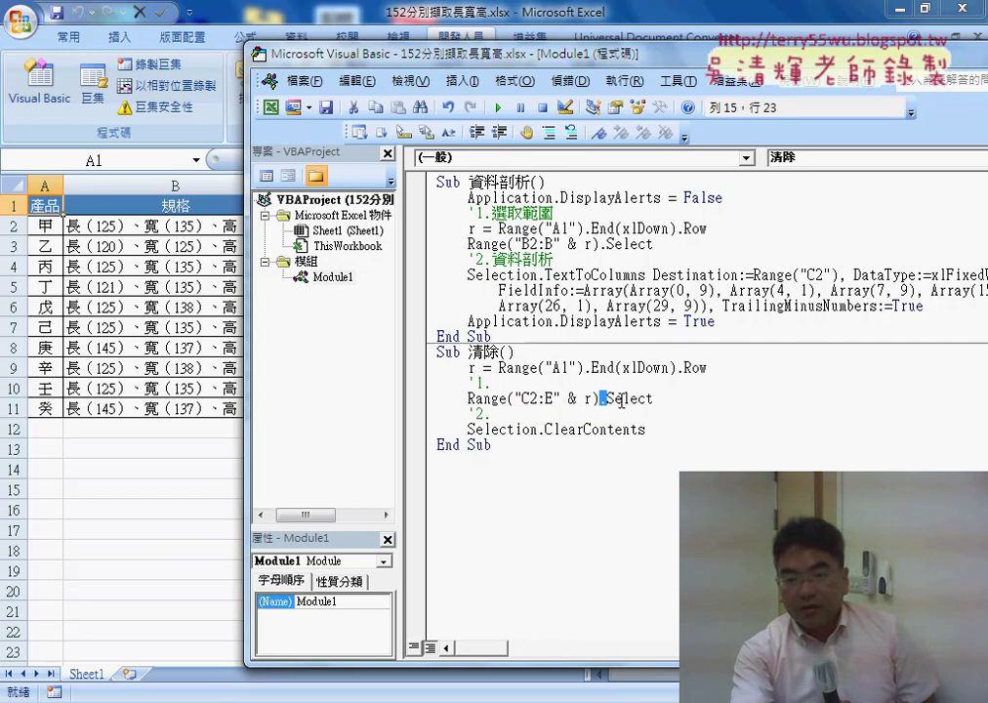
mouse_move(599, 403)
mouse_down()
mouse_move(654, 403)
mouse_move(564, 422)
mouse_up()
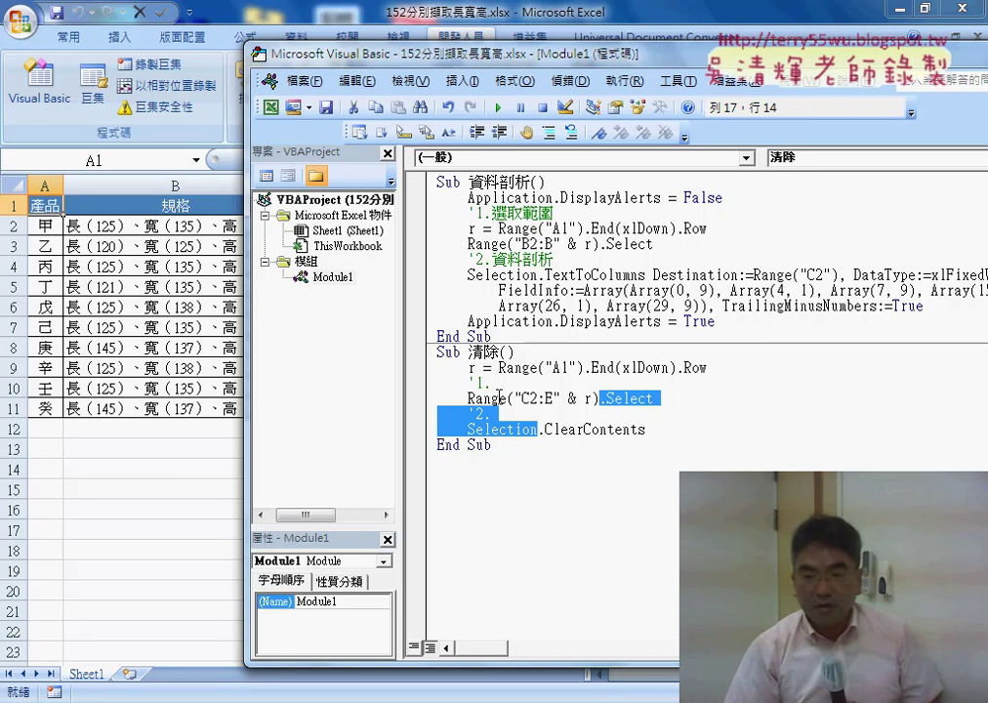
key(Delete)
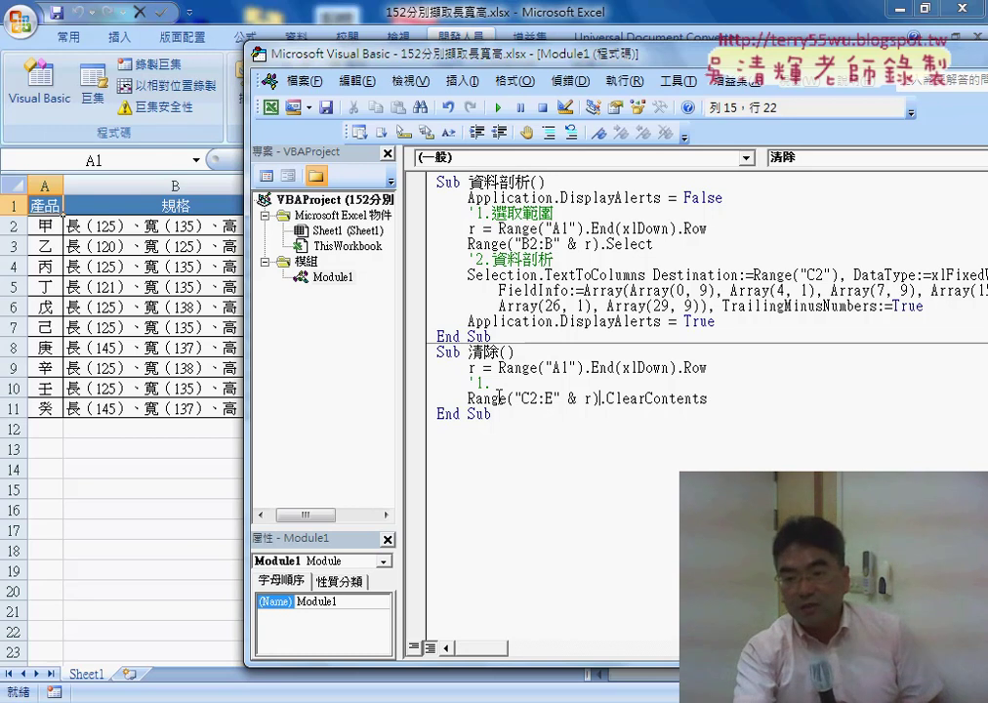
drag(600, 399, 709, 399)
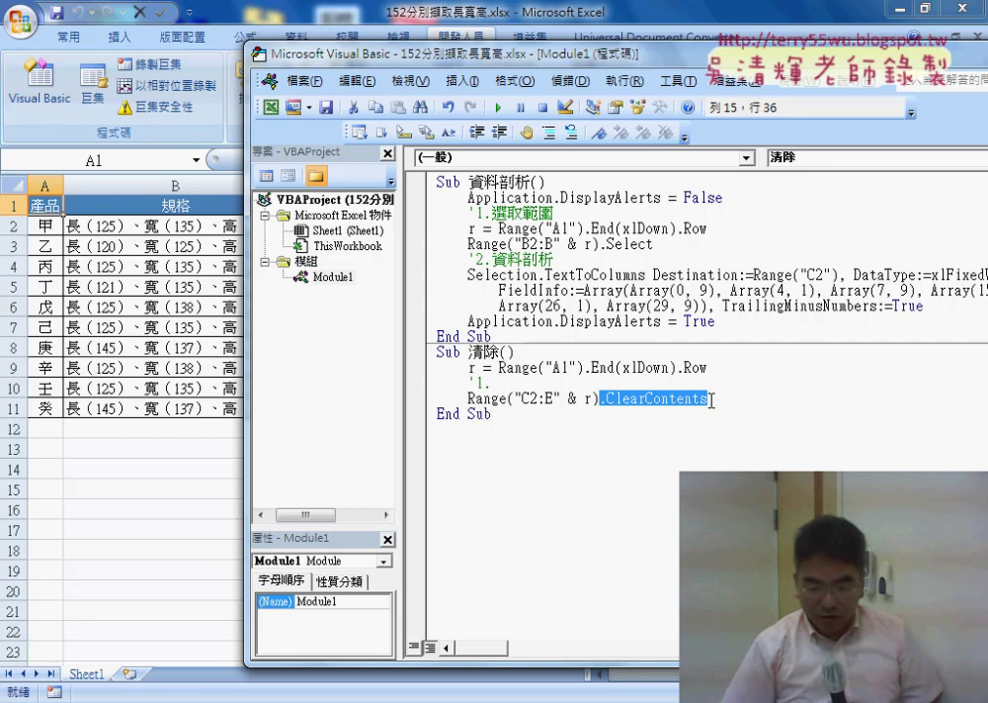
key(Delete)
text(.)
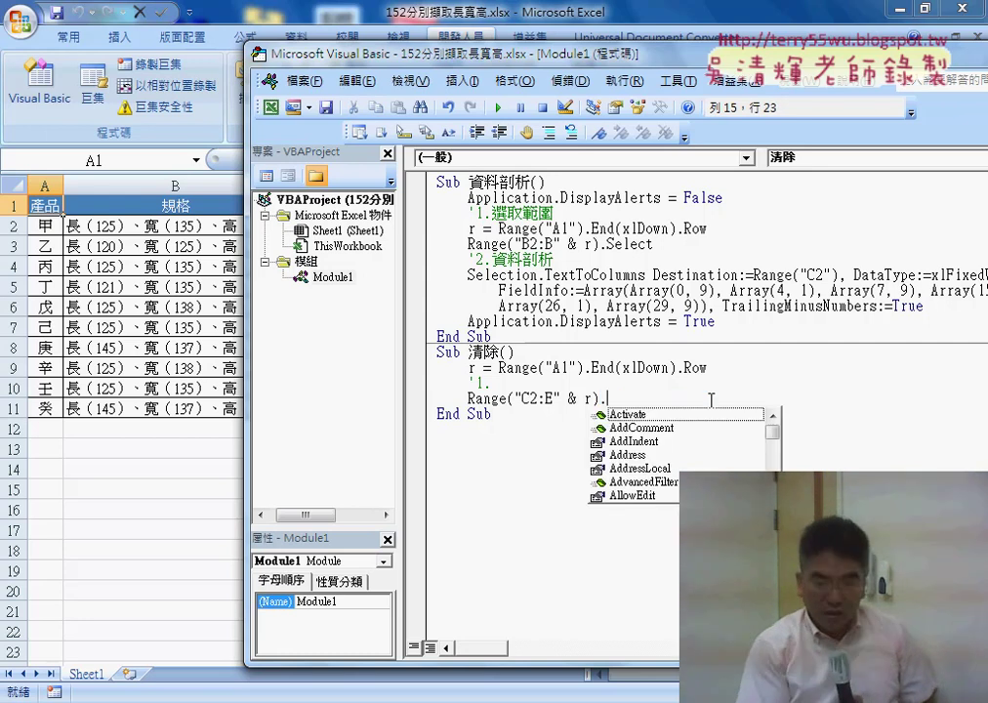
text(c)
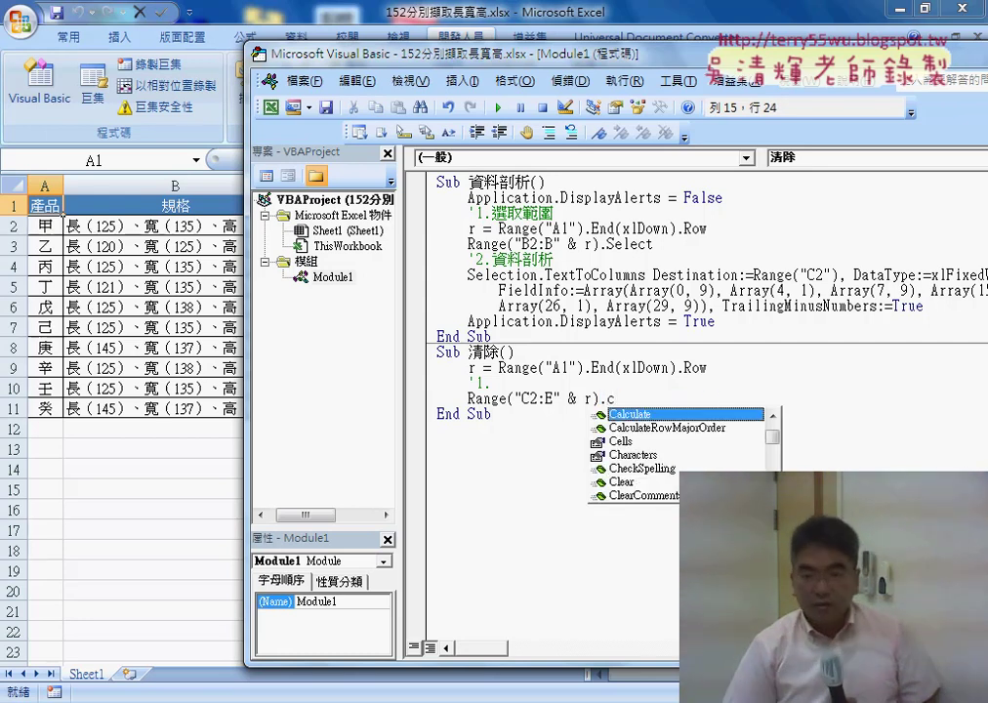
text(l)
key(Down)
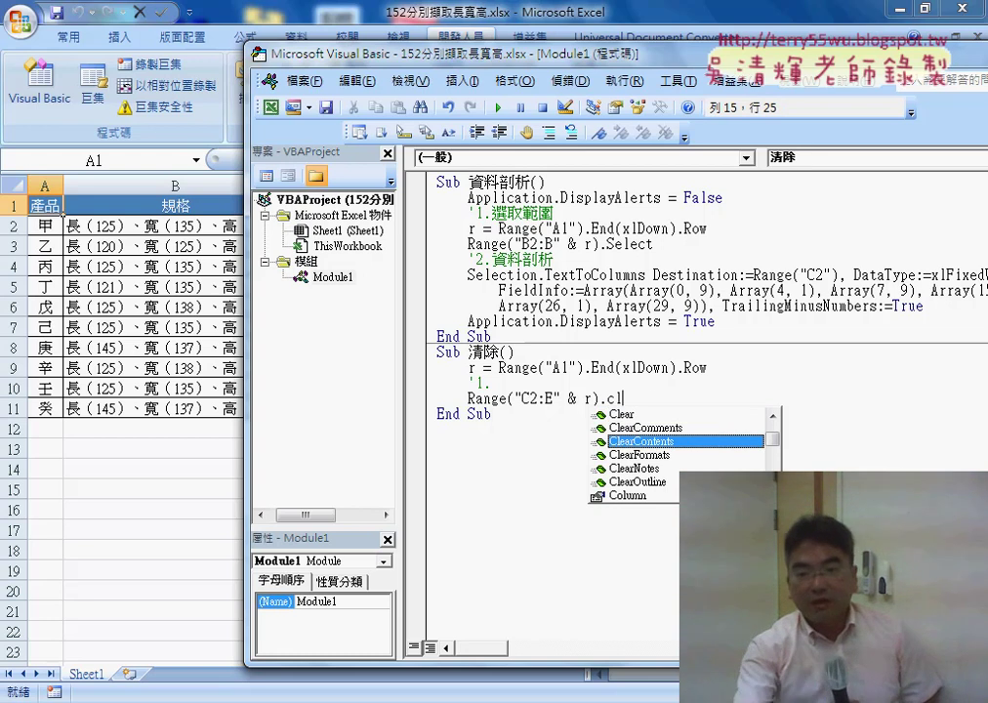
key(Tab)
click(584, 438)
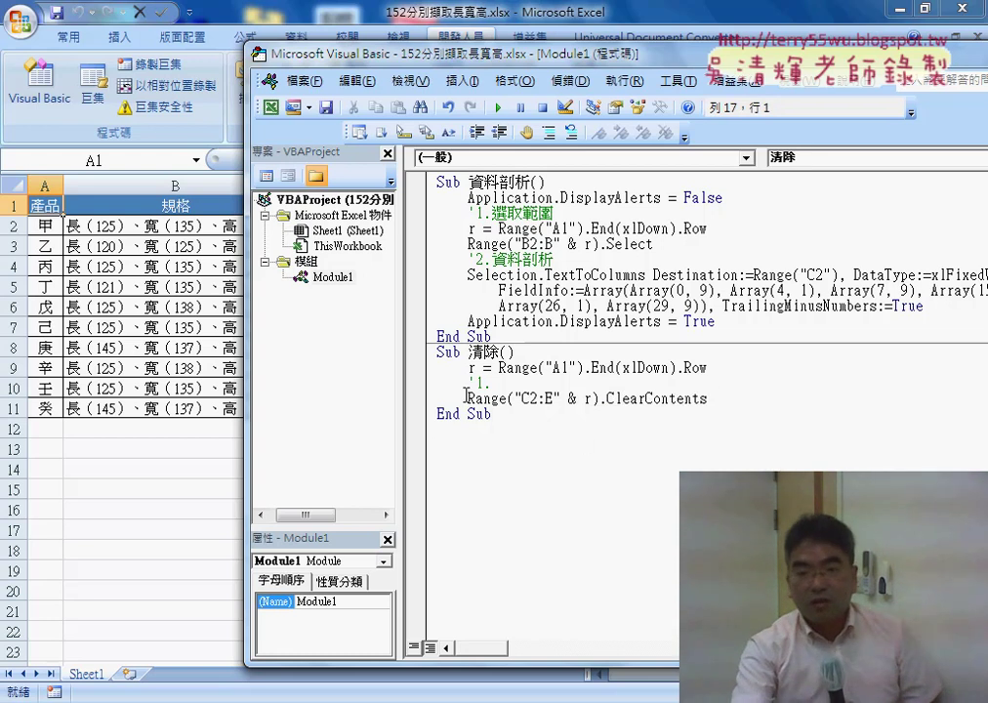
drag(466, 399, 720, 392)
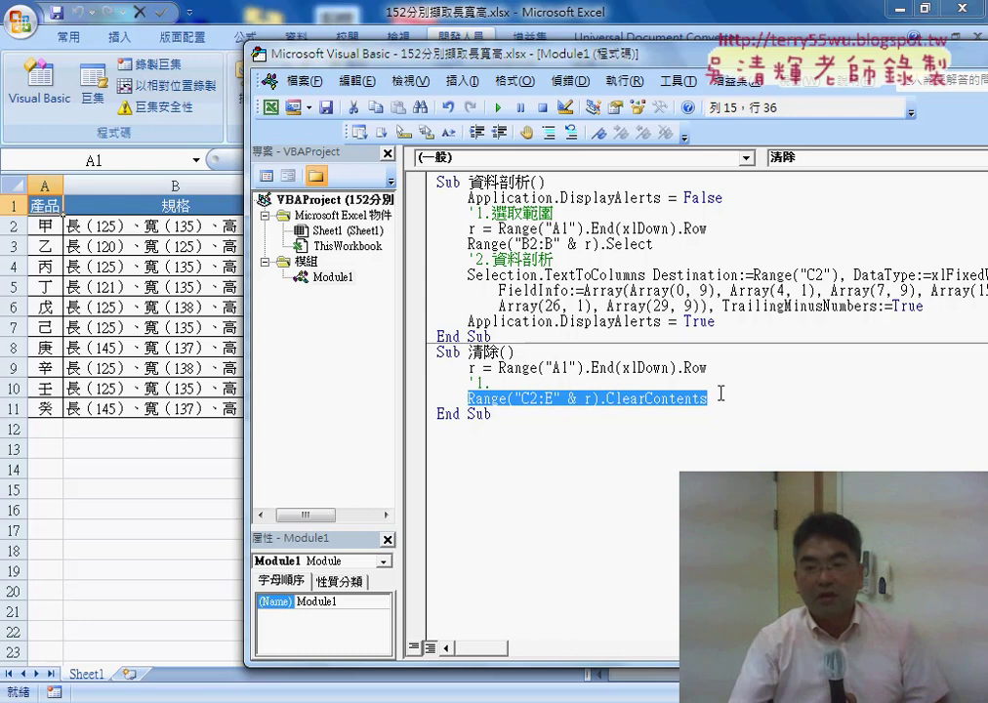
click(583, 444)
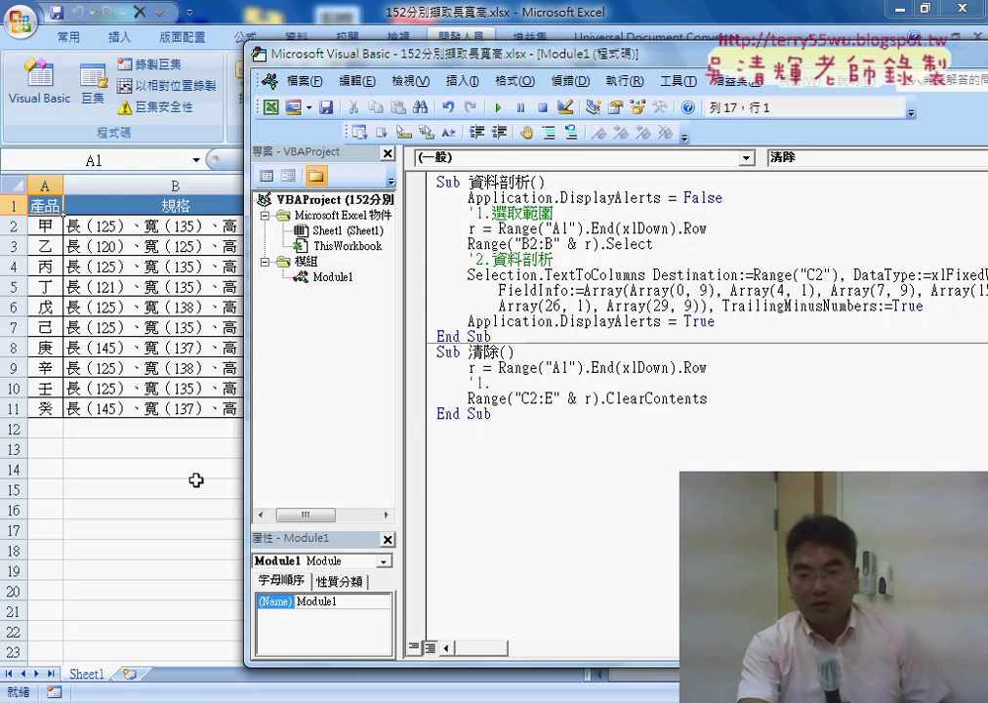
Step: Set breakpoints on both r = lines, run 資料剖析 and step once to check that r is 11
click(415, 228)
click(416, 368)
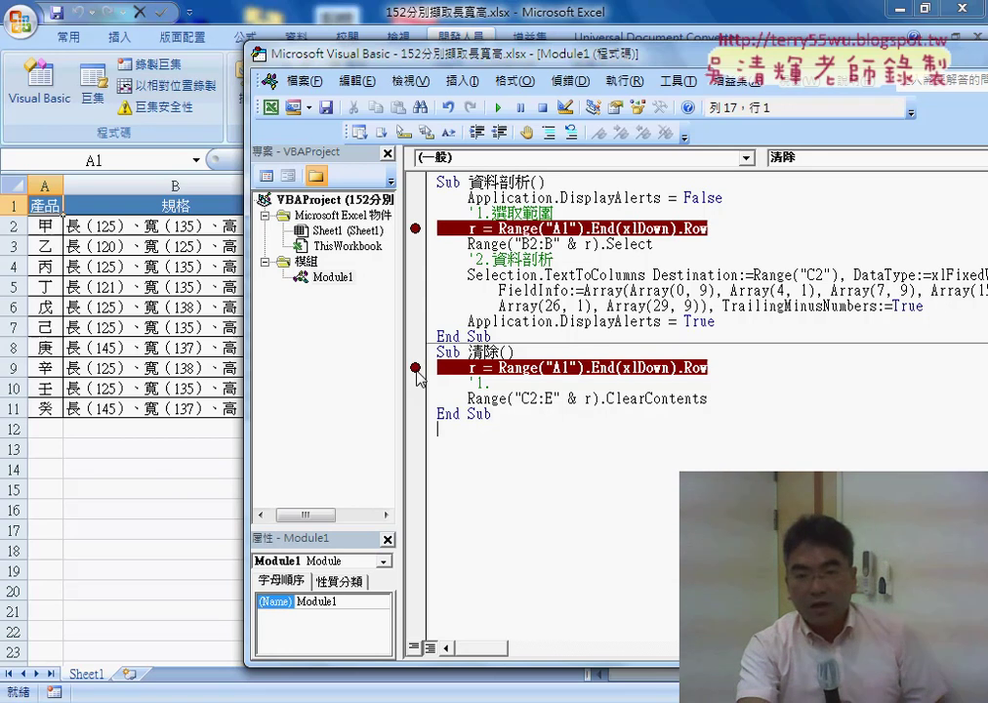
click(211, 488)
click(470, 218)
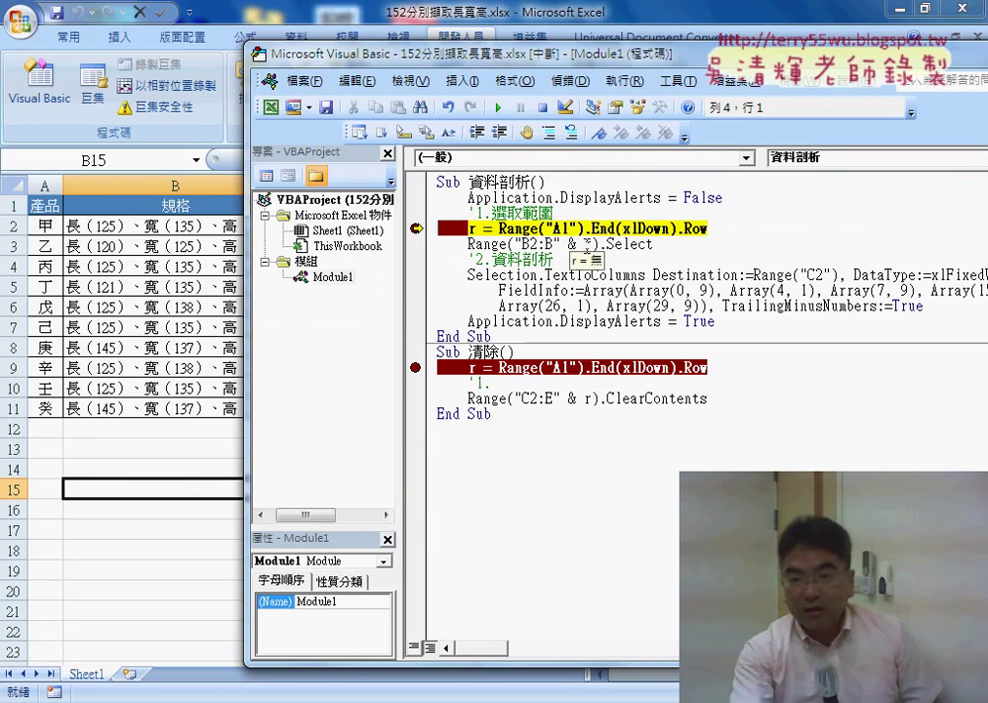
mouse_move(527, 229)
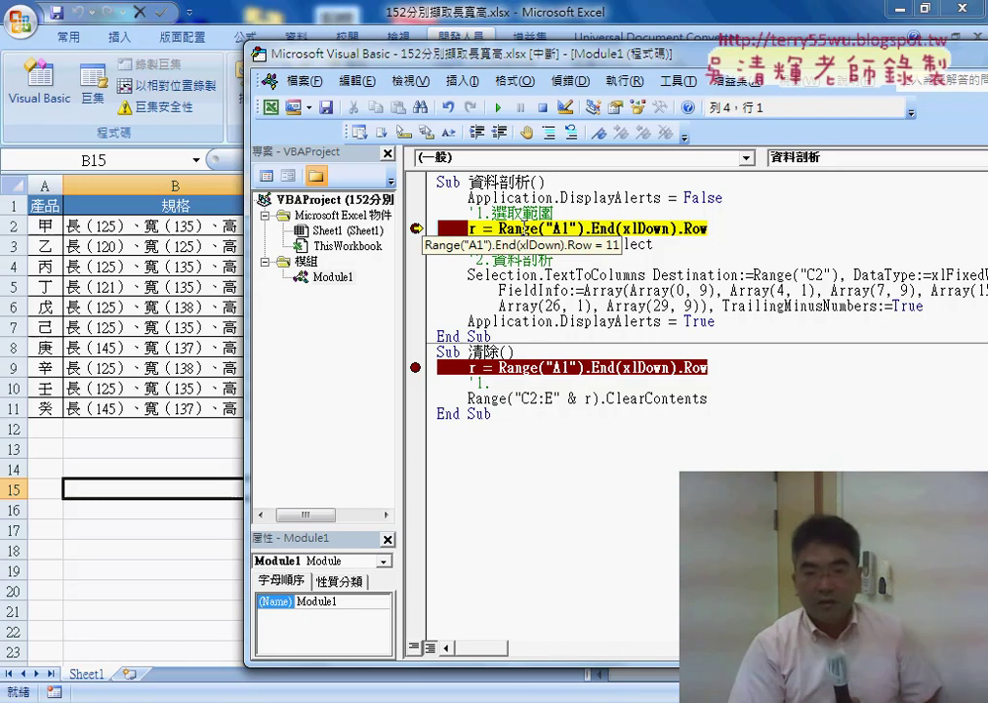
key(F8)
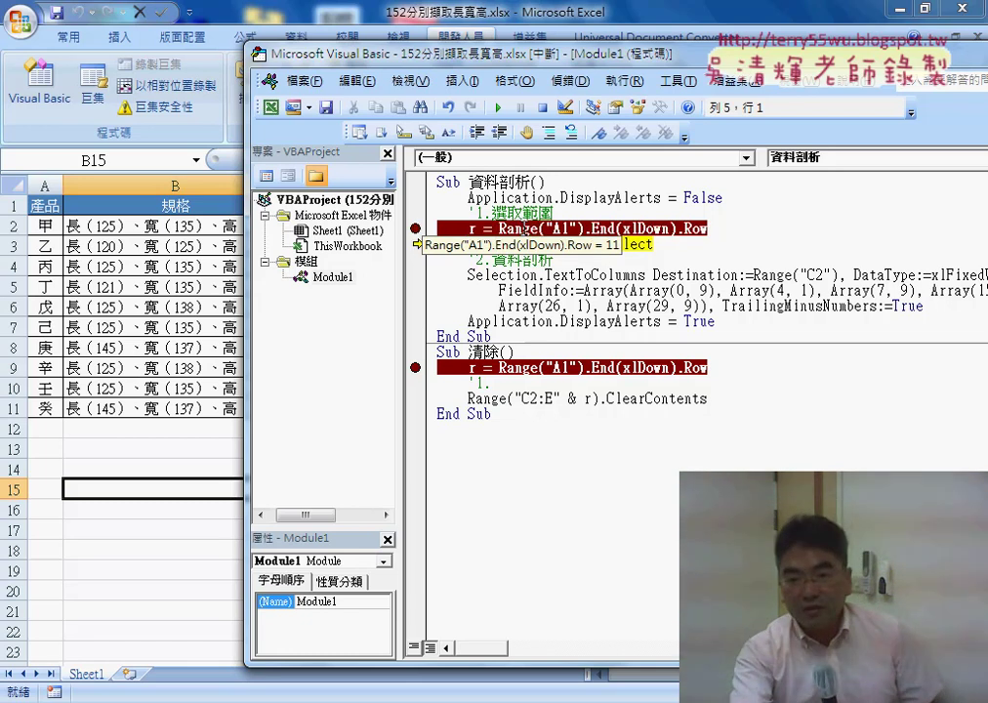
drag(499, 227, 705, 227)
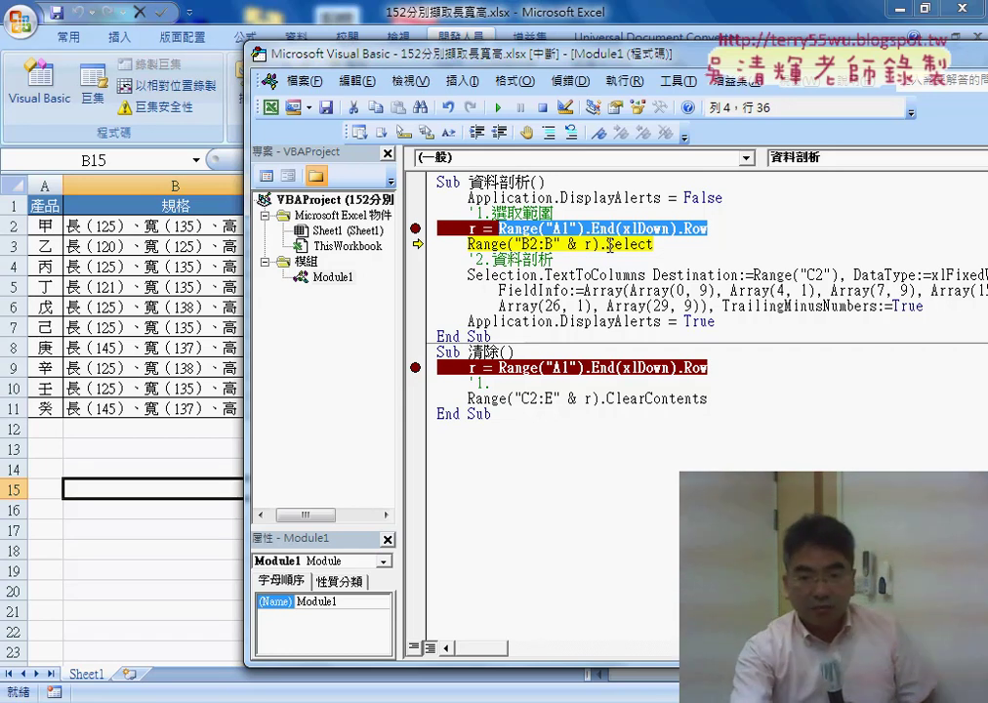
Step: Move the editor right to reveal the sheet and step through the rest of 資料剖析
drag(451, 61, 664, 66)
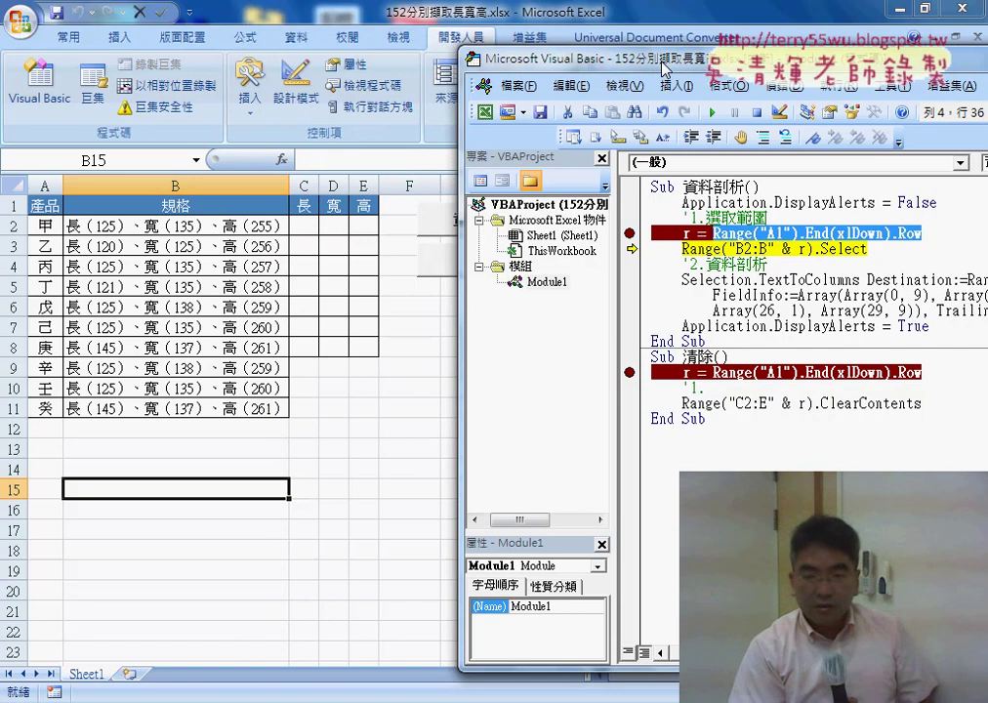
key(F8)
key(F8)
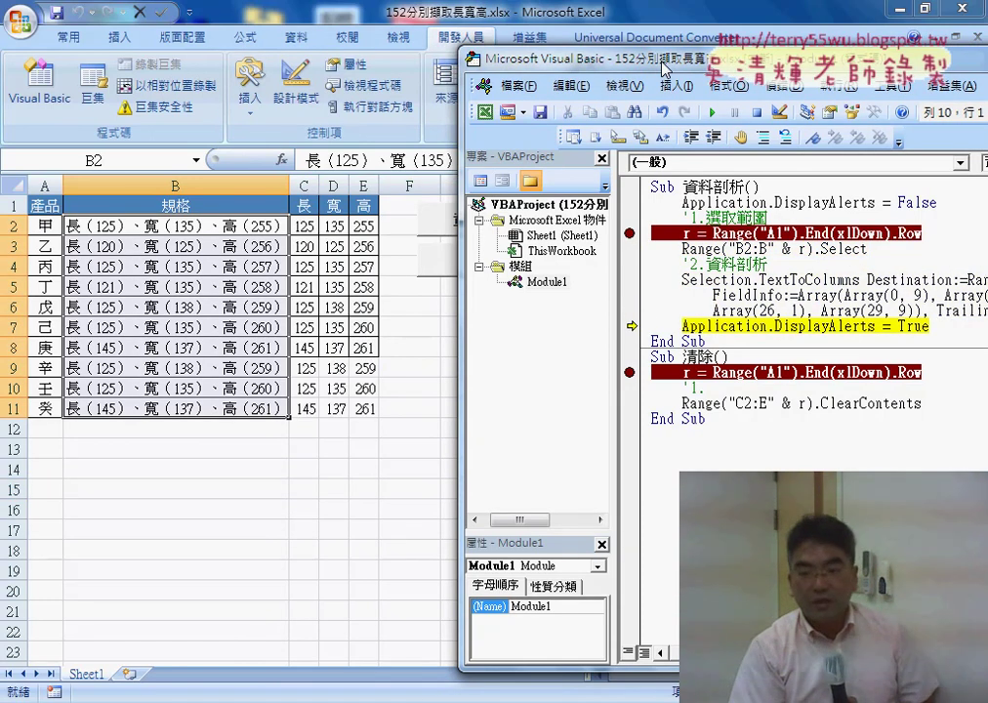
key(F8)
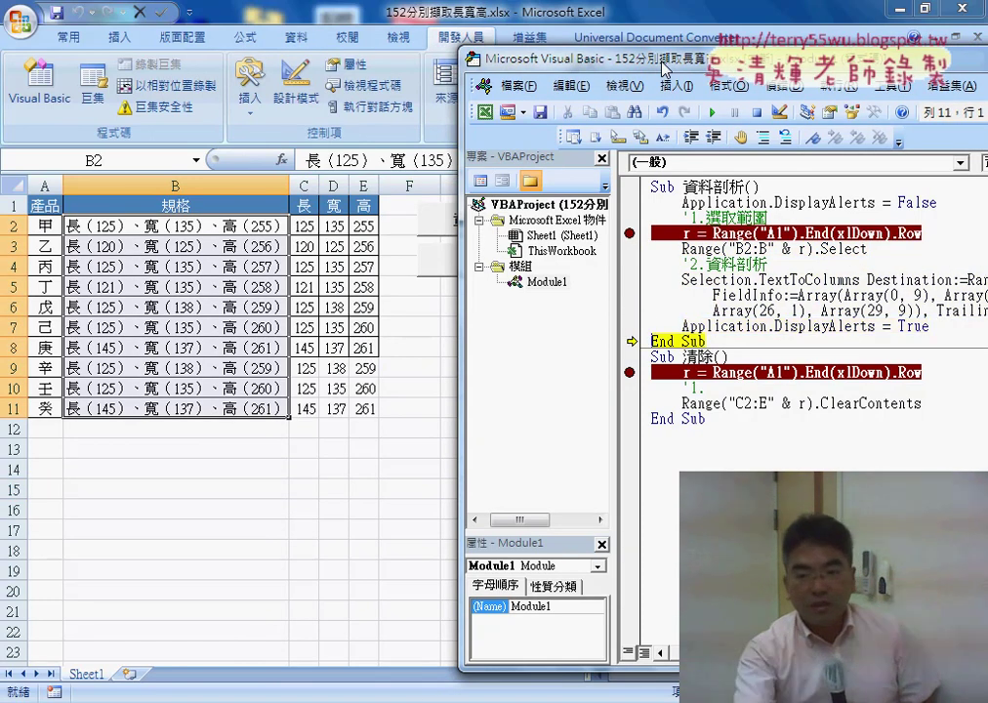
key(F8)
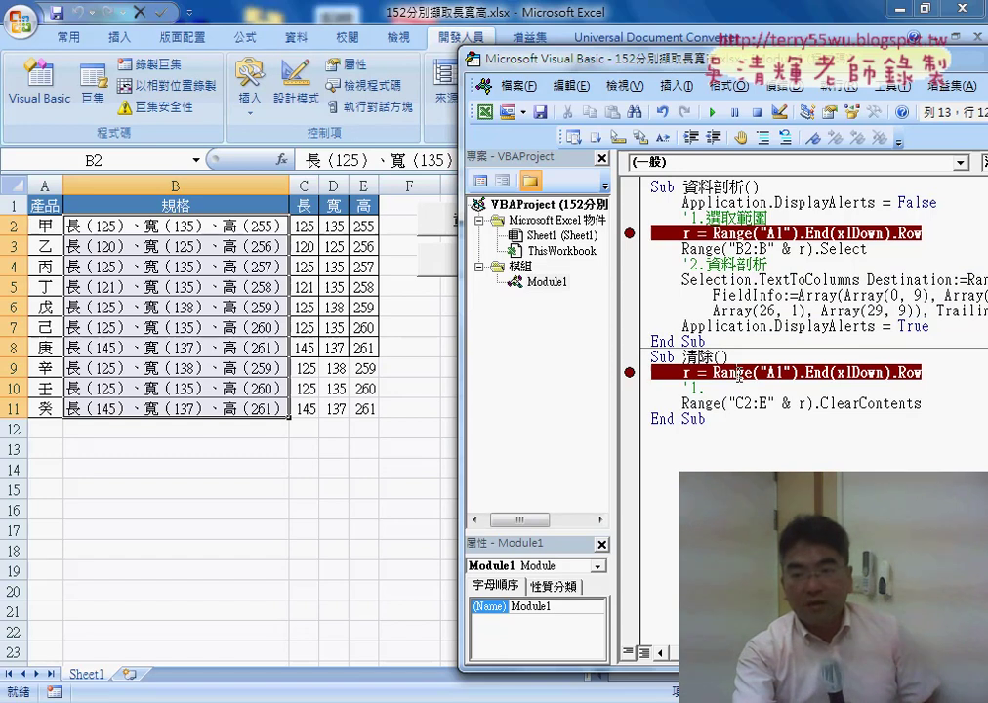
Step: Run 清除 step by step to clear columns C–E, then remove both breakpoints
key(F5)
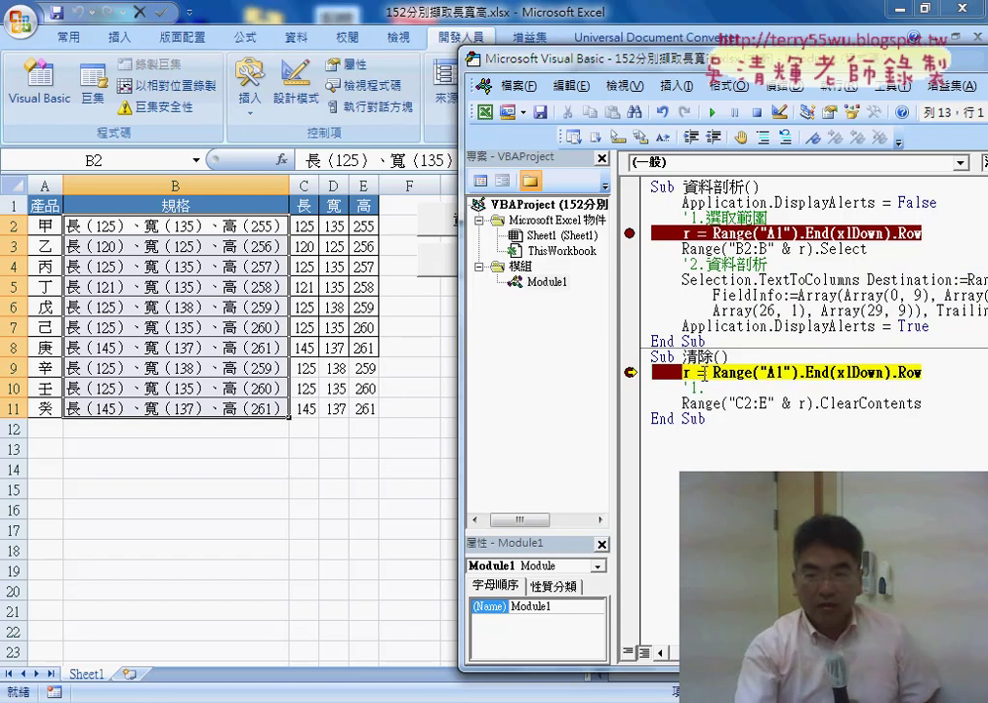
key(F8)
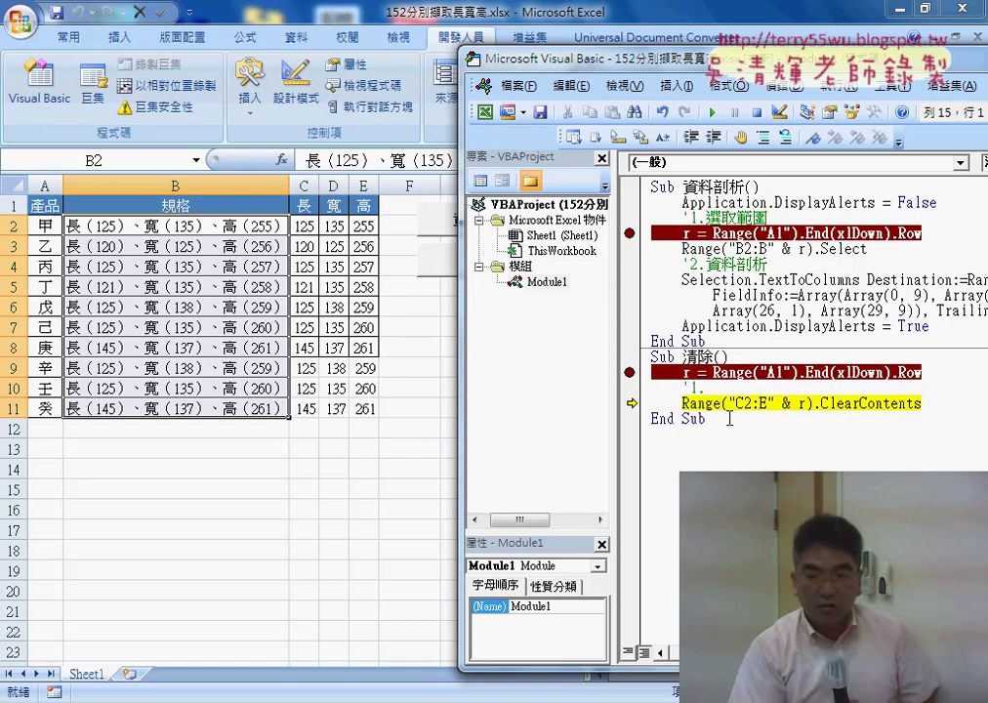
key(F8)
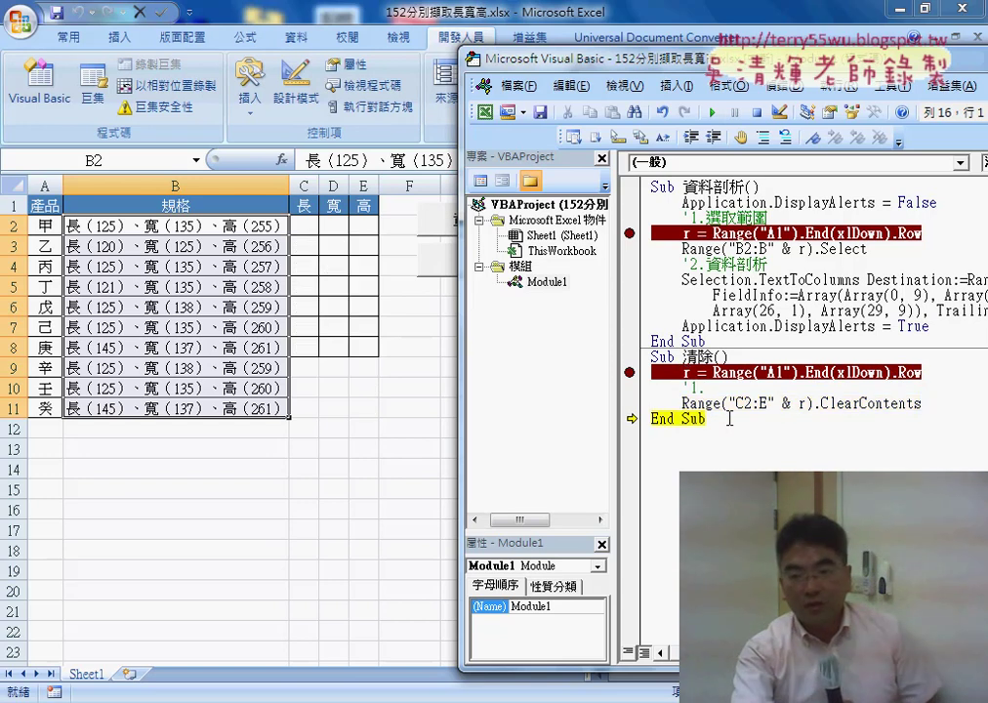
click(630, 372)
click(629, 233)
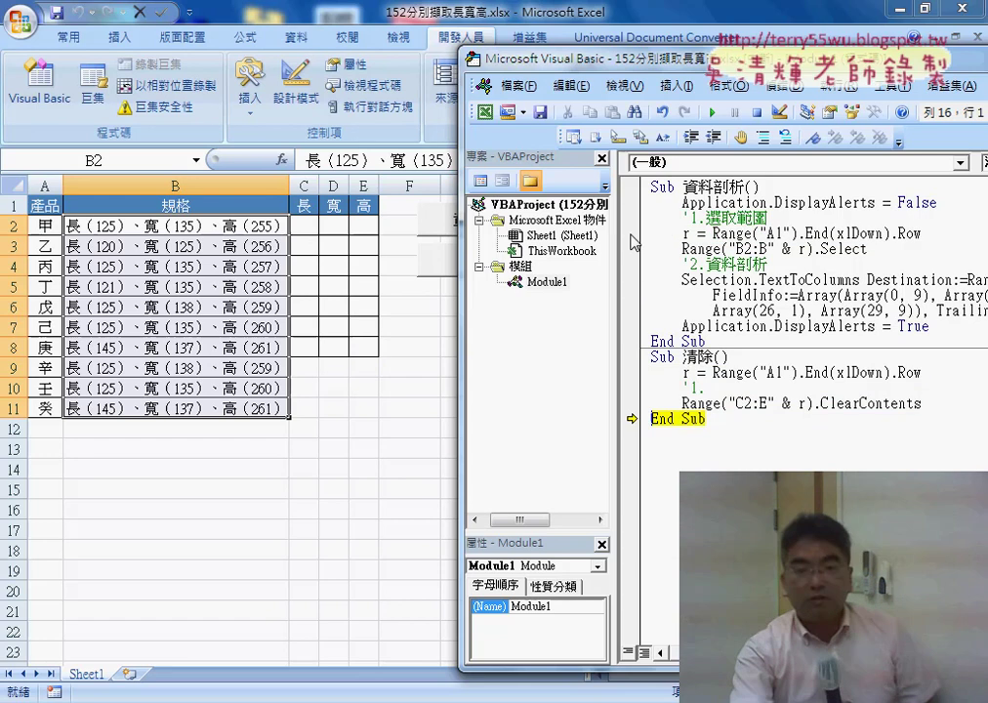
click(709, 113)
Step: Test the 資料剖析 and 清除 buttons, then empty A9:B11 of the product list
click(422, 325)
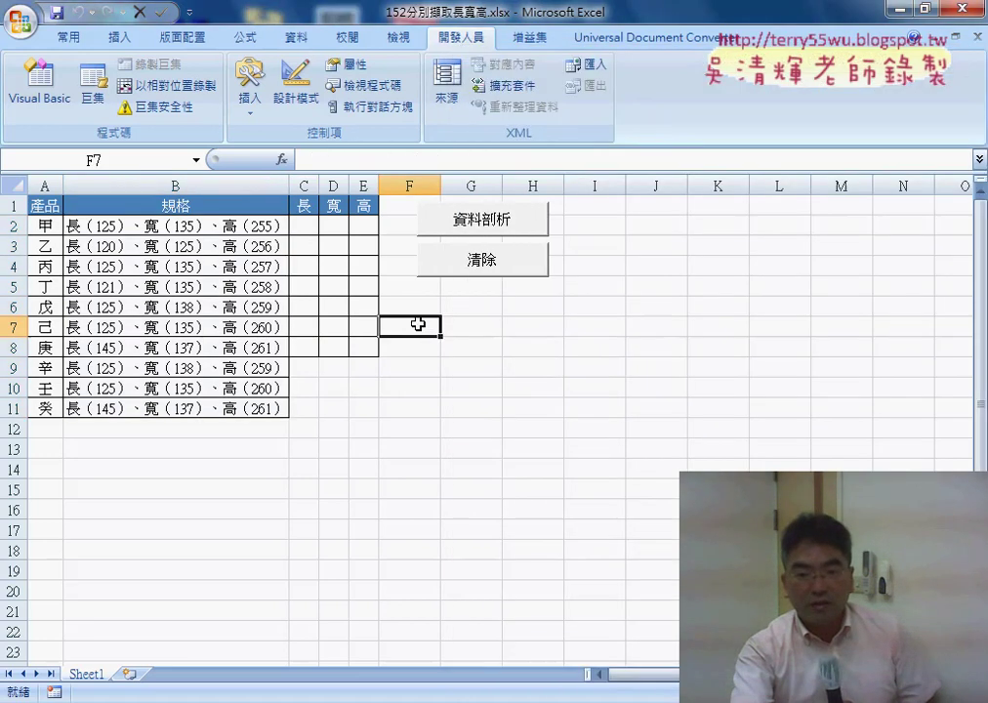
click(498, 225)
click(497, 258)
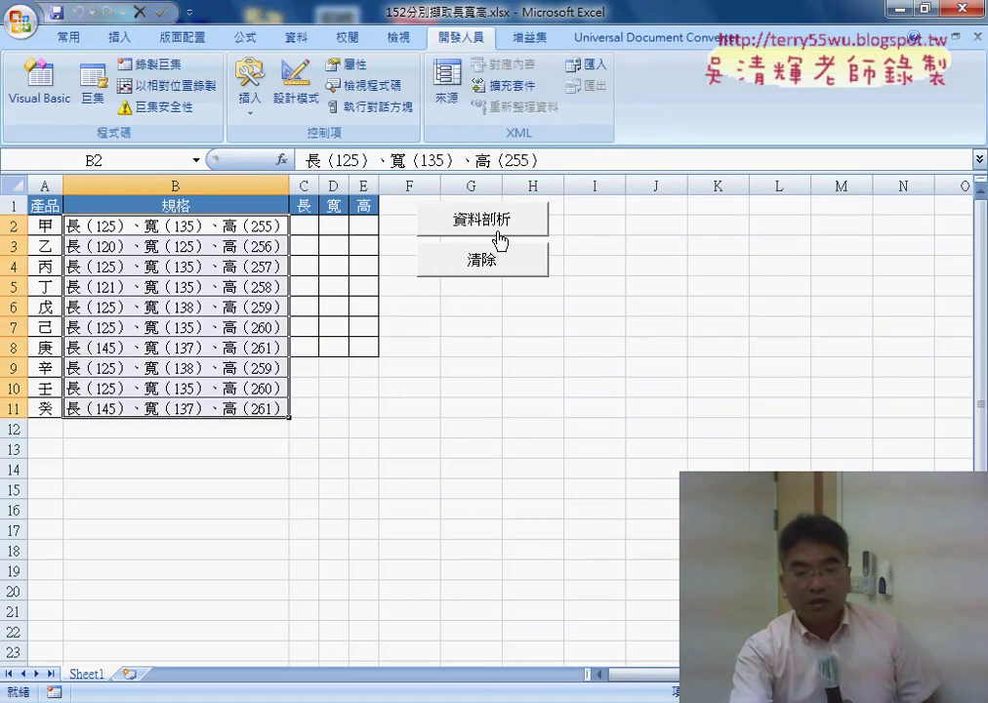
drag(261, 410, 43, 368)
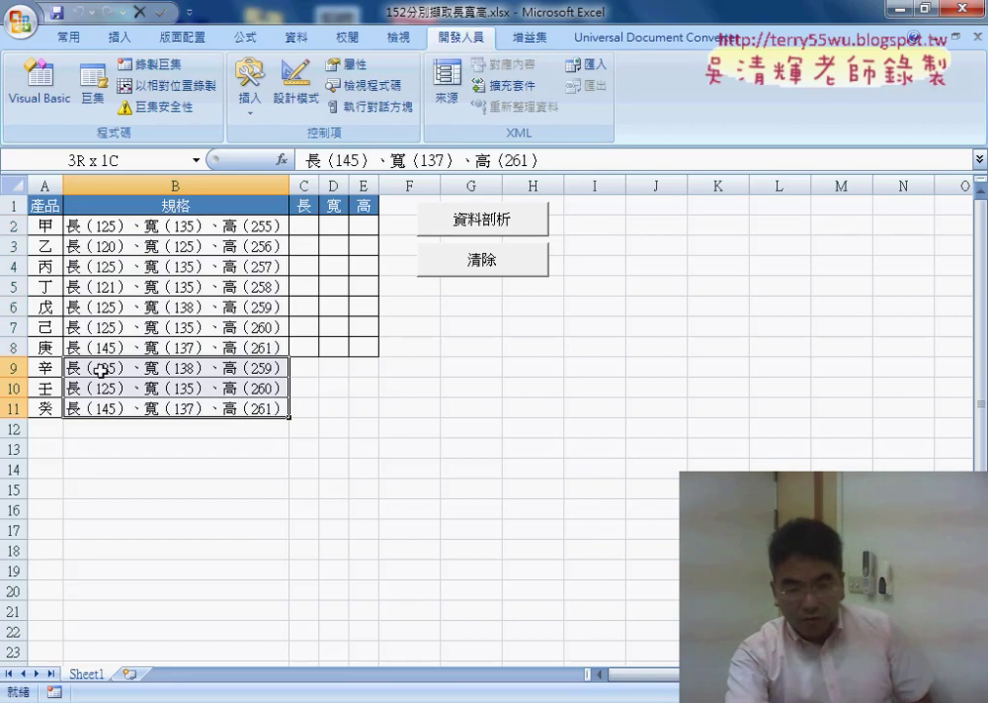
key(Delete)
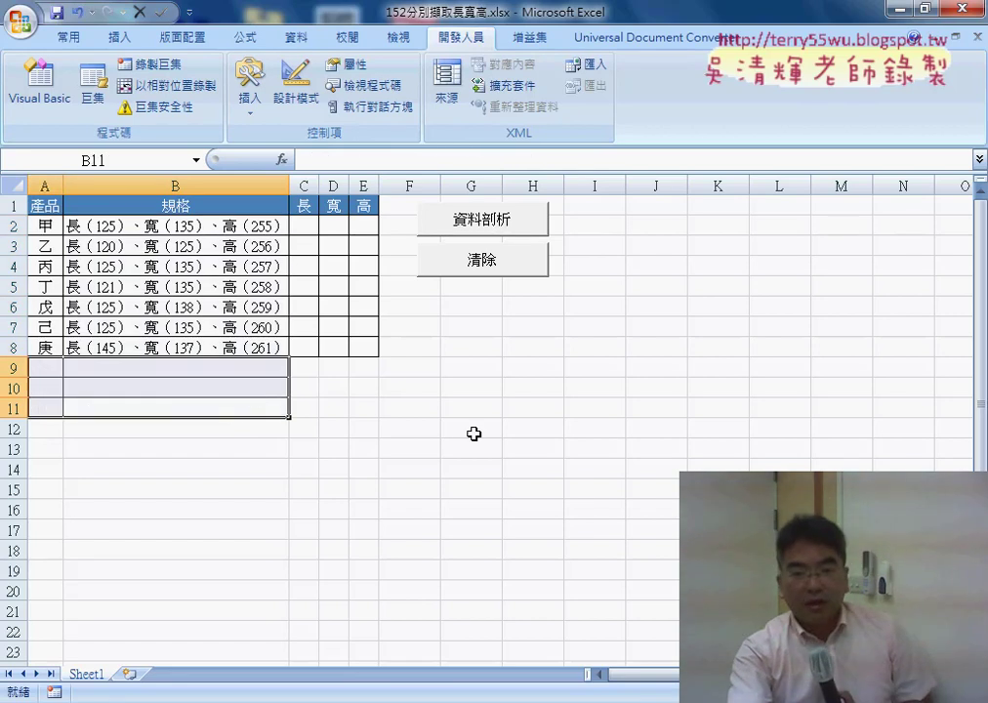
click(470, 433)
Step: Rerun both buttons on the shortened list, ending with rows 2–8 parsed into C–E
click(496, 222)
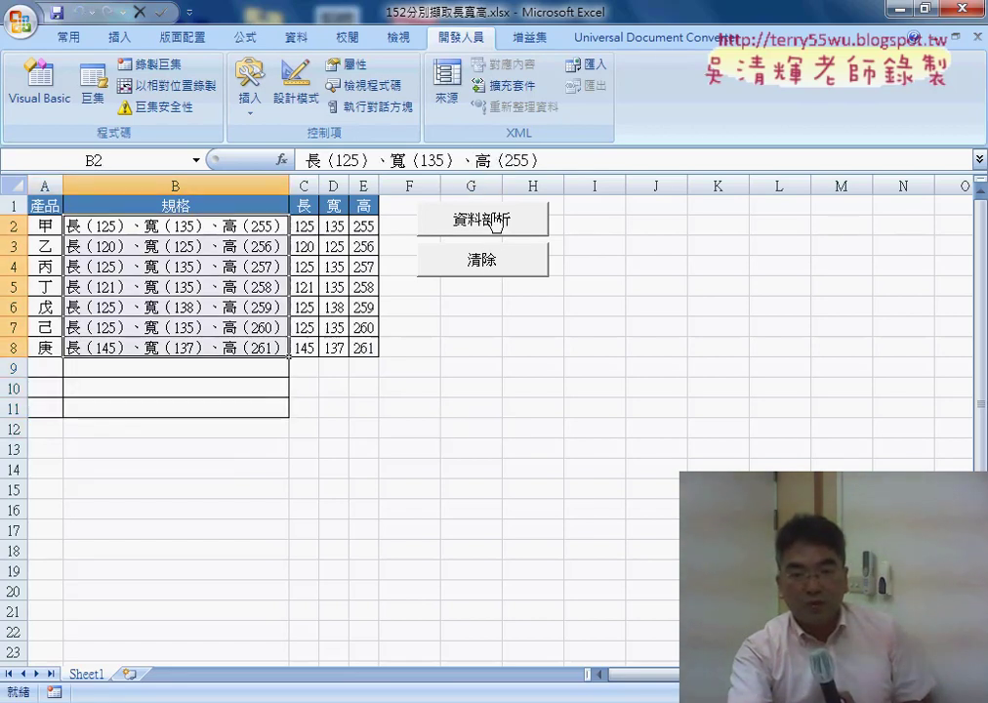
click(496, 262)
click(498, 225)
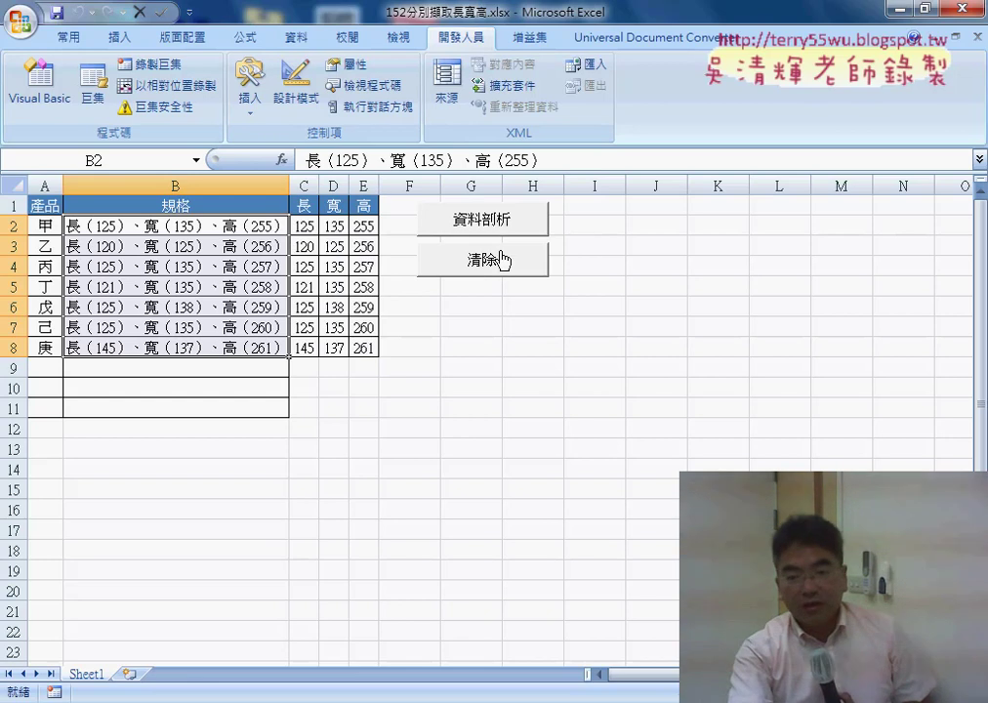
click(501, 260)
click(507, 219)
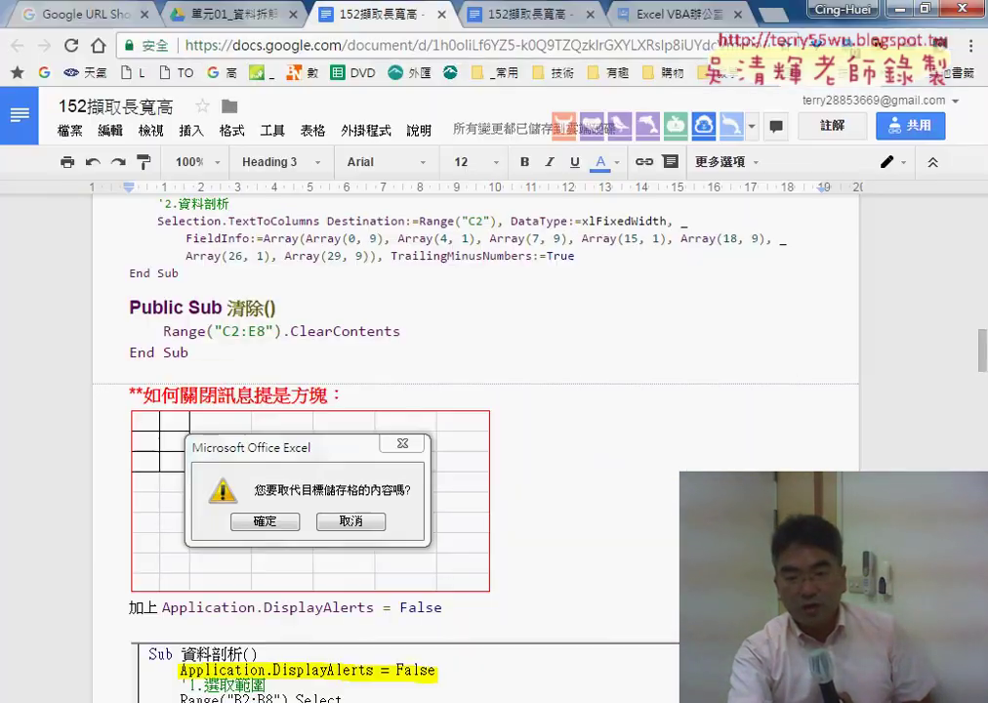
Step: Bring the code editor back over the sheet and highlight the parse macro's Range("A1").End(xlDown).Row expression
key(alt+Tab)
click(635, 586)
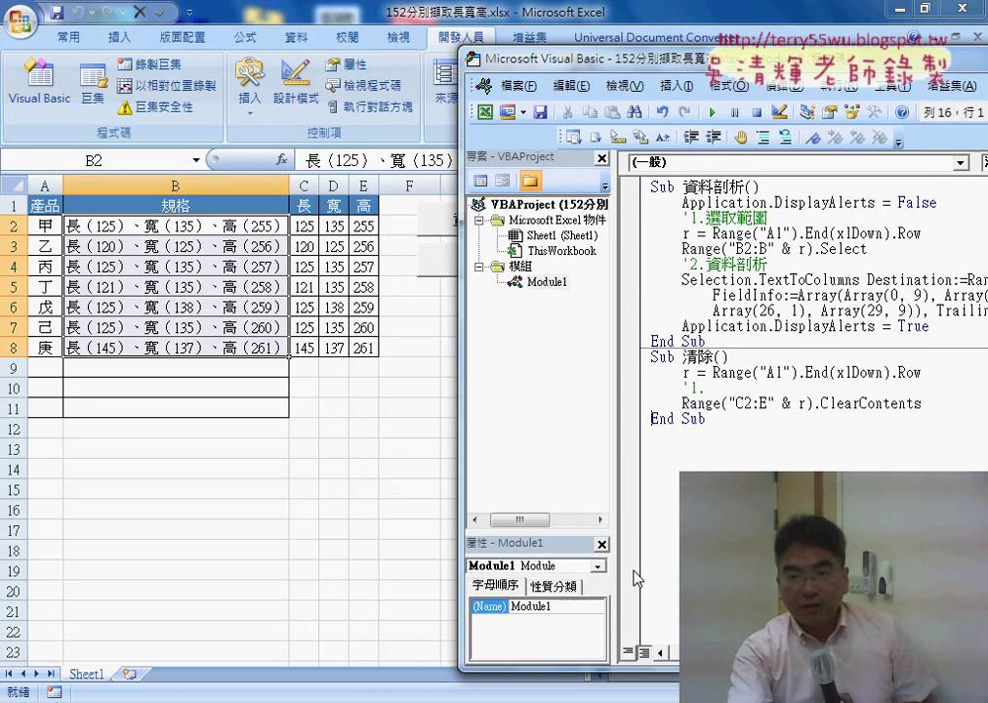
drag(576, 61, 340, 54)
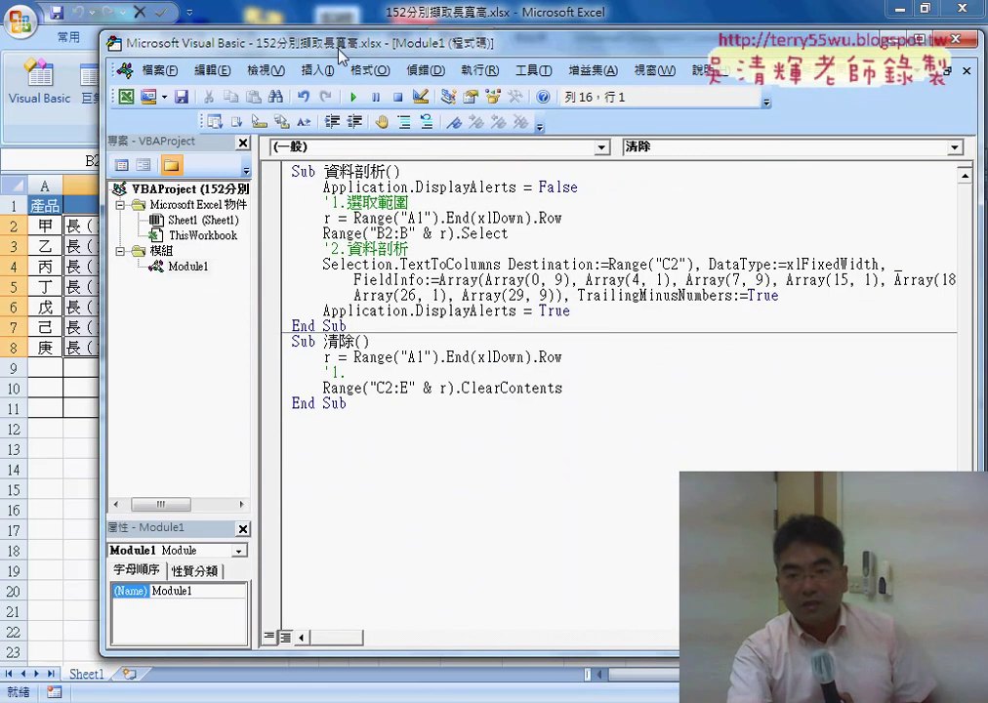
drag(562, 218, 354, 219)
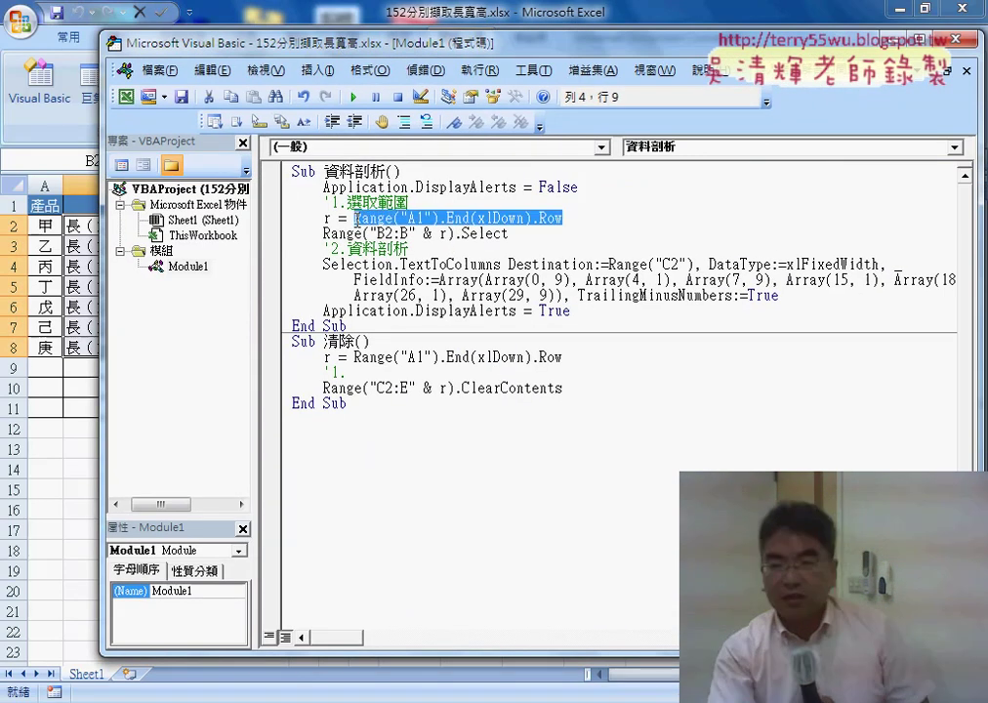